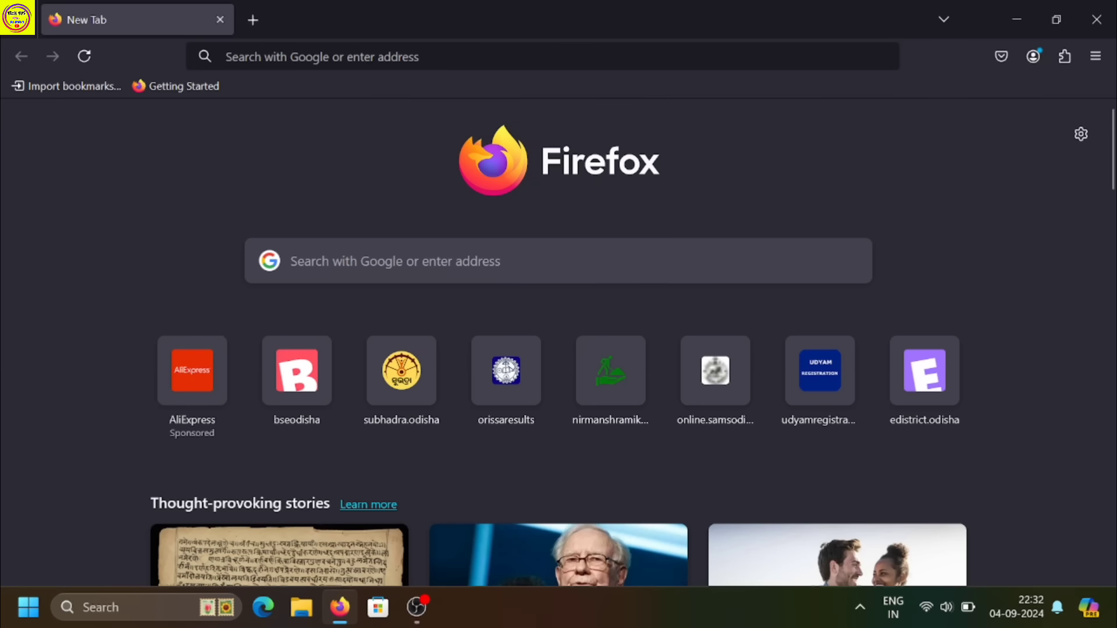
Go to subhadra.odisha.gov.in in Firefox, removing the autofilled trailing slash.
{"action": "left_click", "coordinate": [323, 261]}
{"action": "type", "text": "subhadra"}
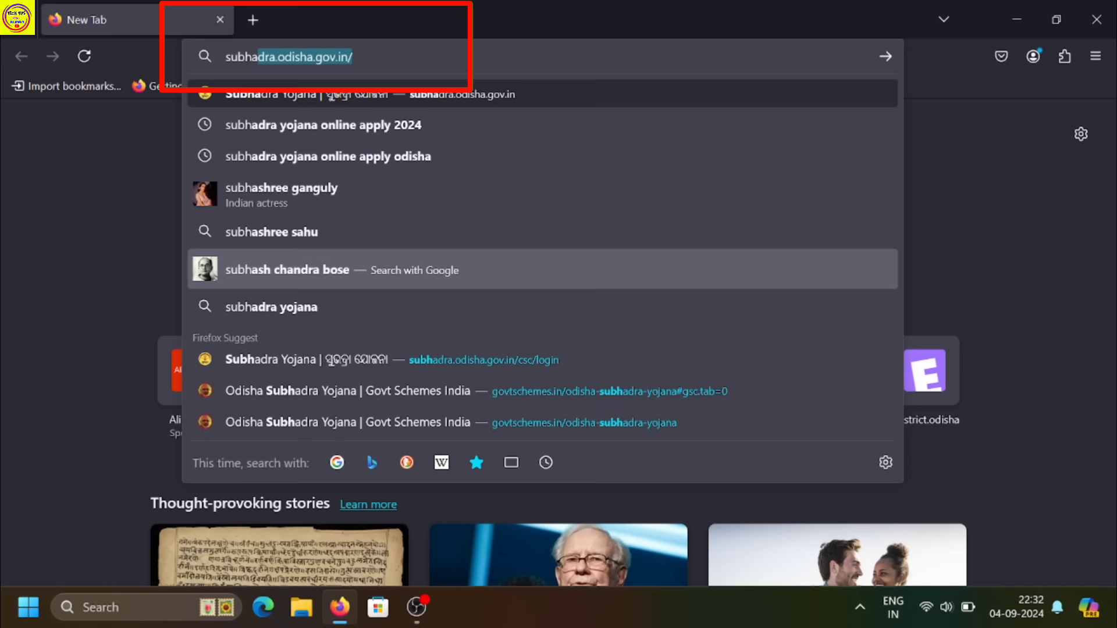
{"action": "type", "text": ".od"}
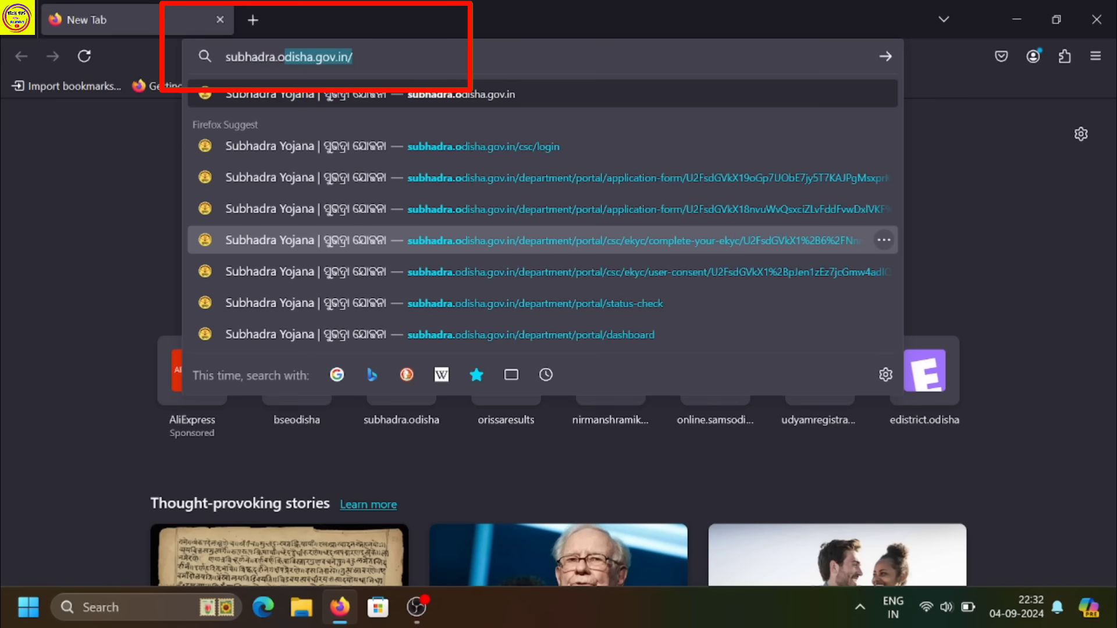
{"action": "type", "text": "isha"}
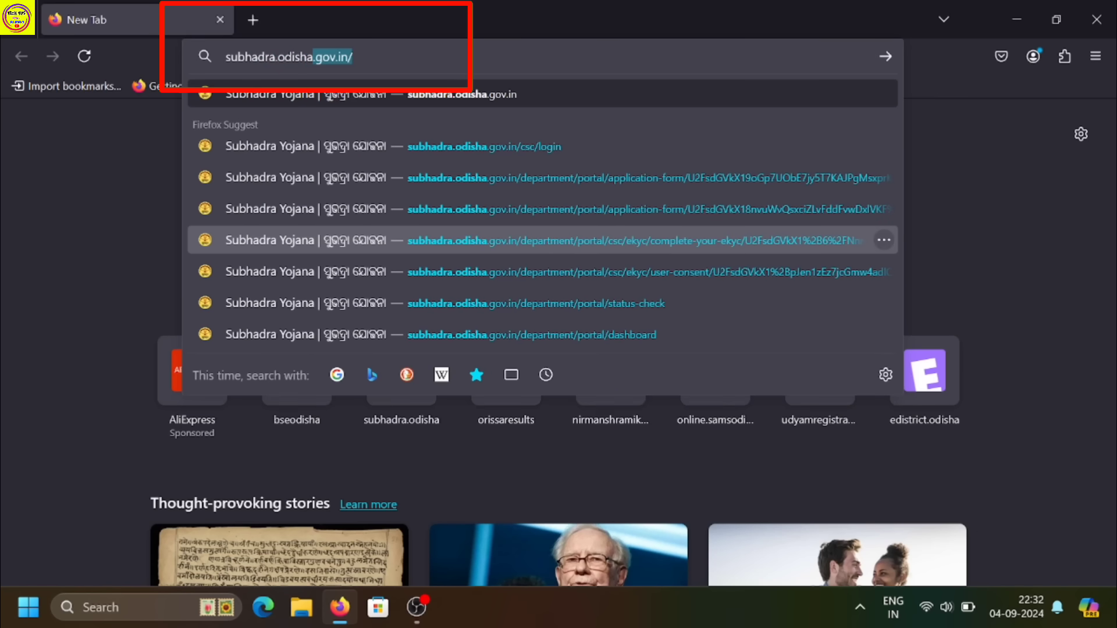
{"action": "type", "text": ".gov.i"}
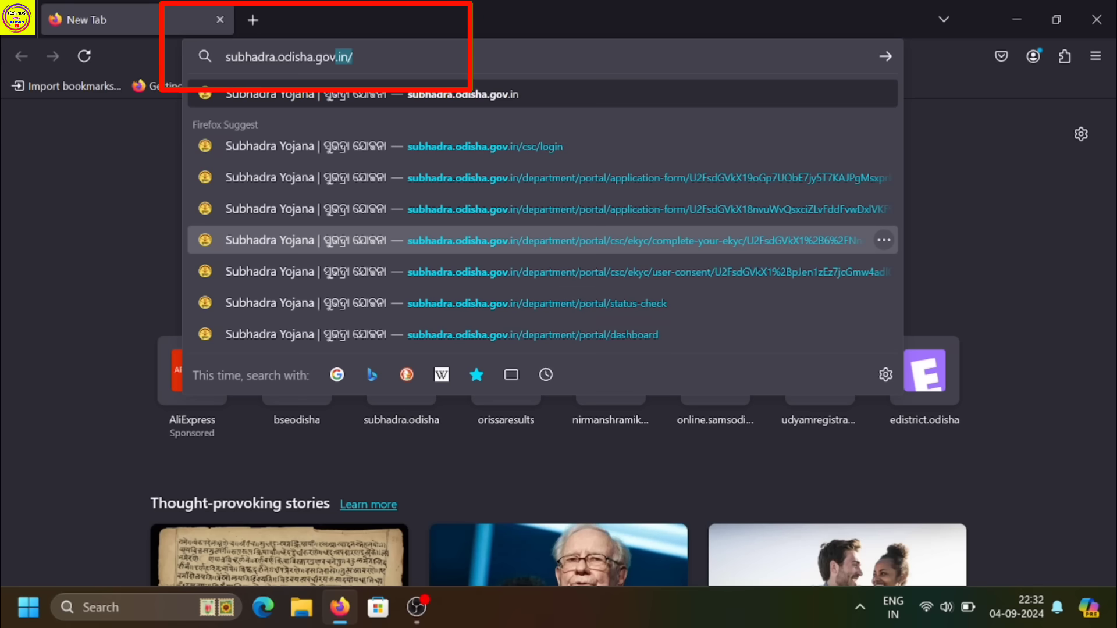
{"action": "type", "text": "n"}
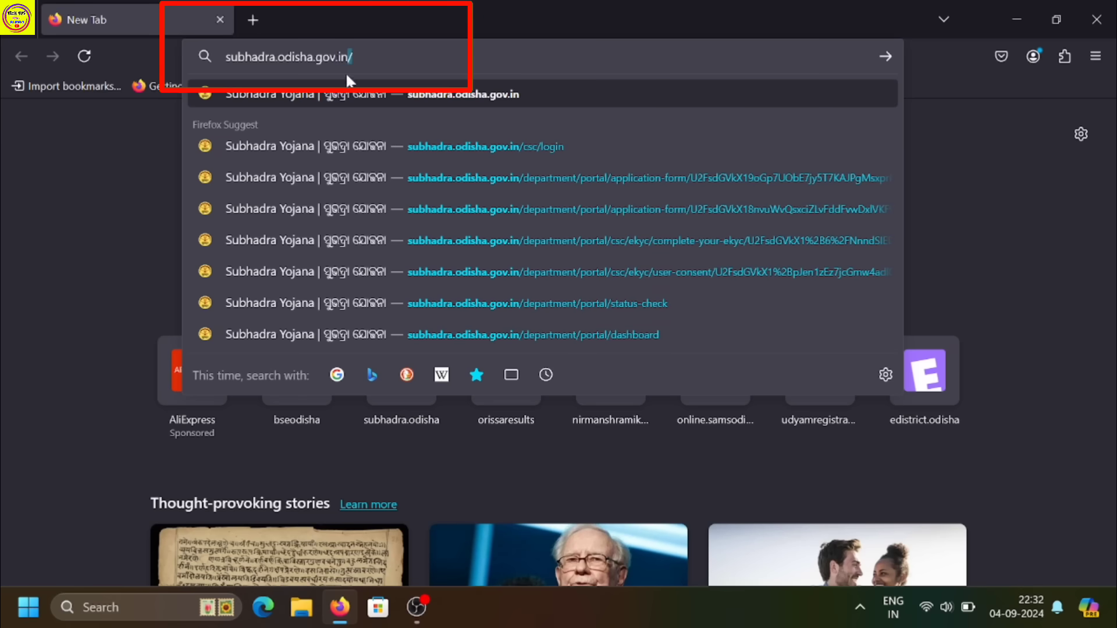
{"action": "key", "text": "BackSpace"}
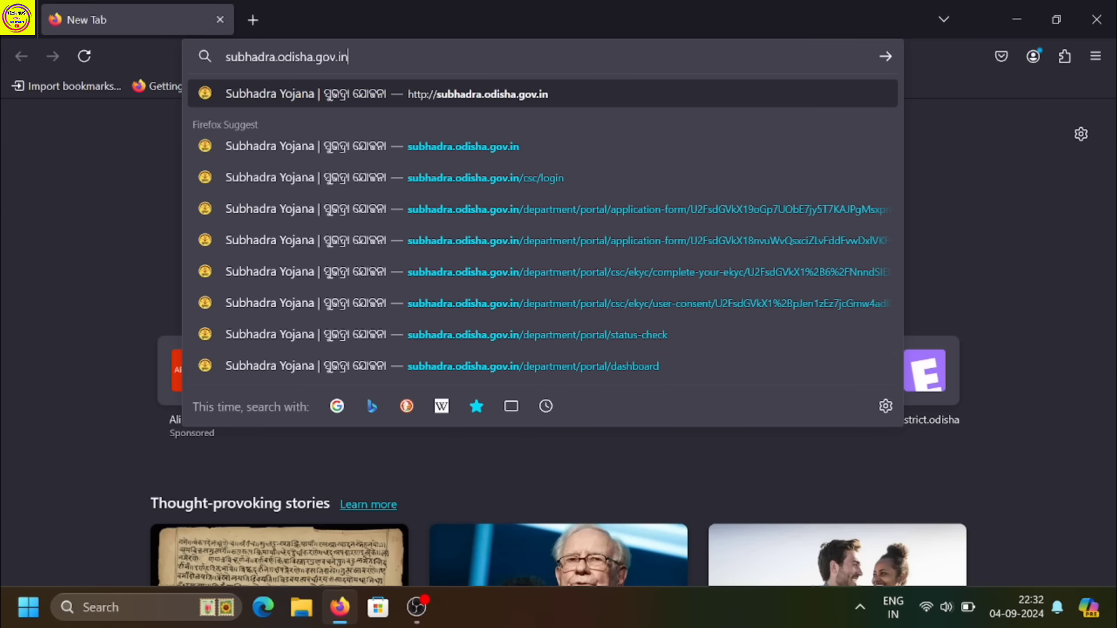
{"action": "key", "text": "Return"}
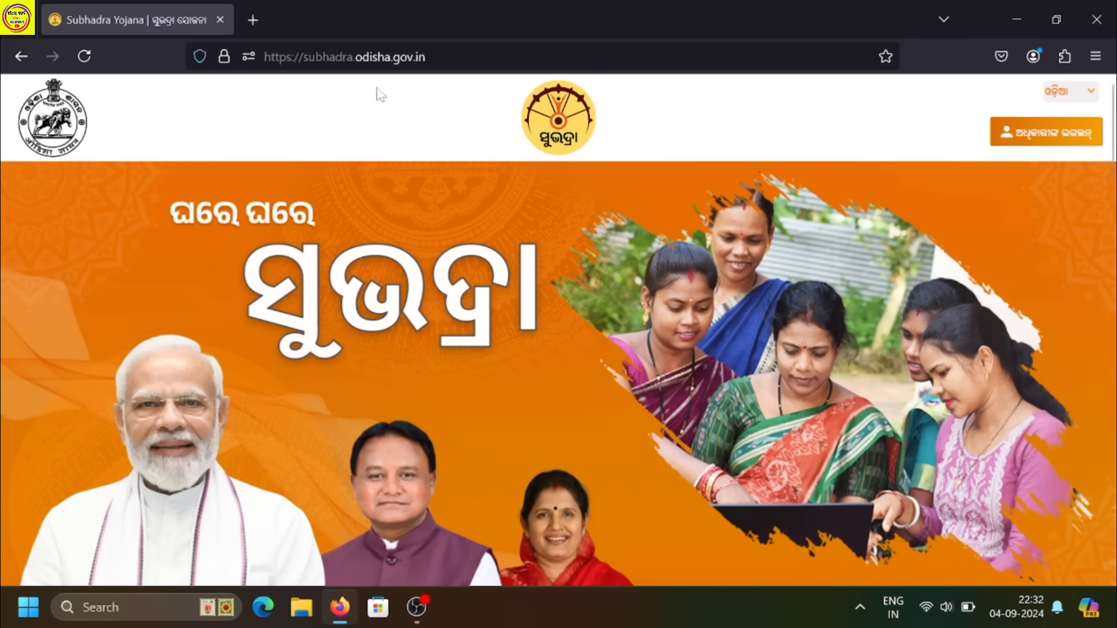
Keep the site language as Odia and choose CSC Login from the login options in a new tab.
{"action": "left_click", "coordinate": [1070, 91]}
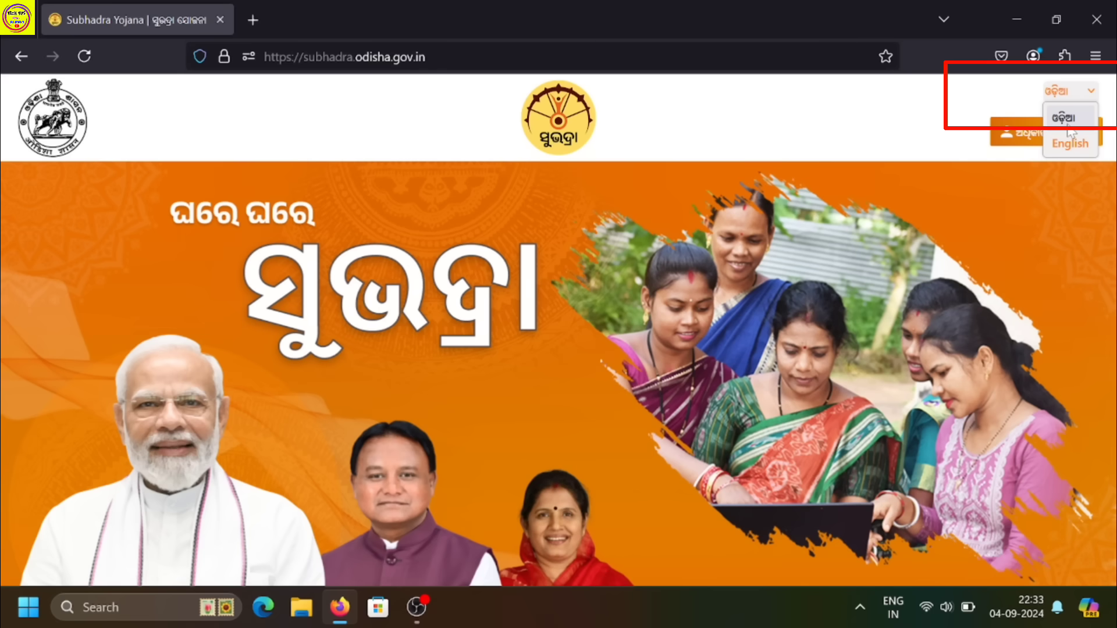
{"action": "left_click", "coordinate": [1068, 128]}
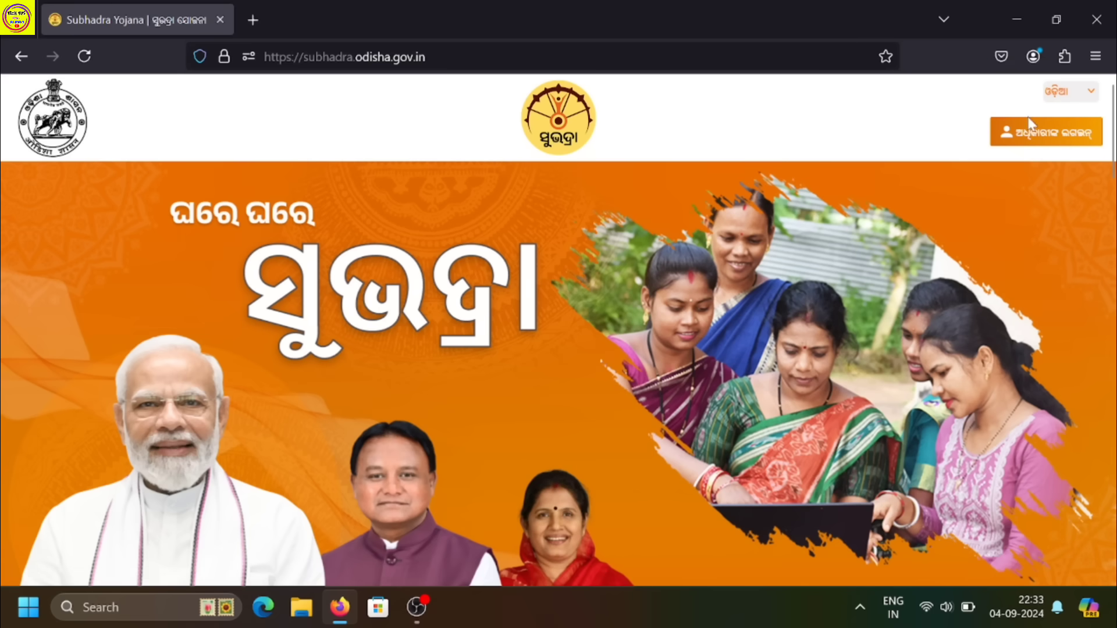
{"action": "left_click", "coordinate": [1053, 137]}
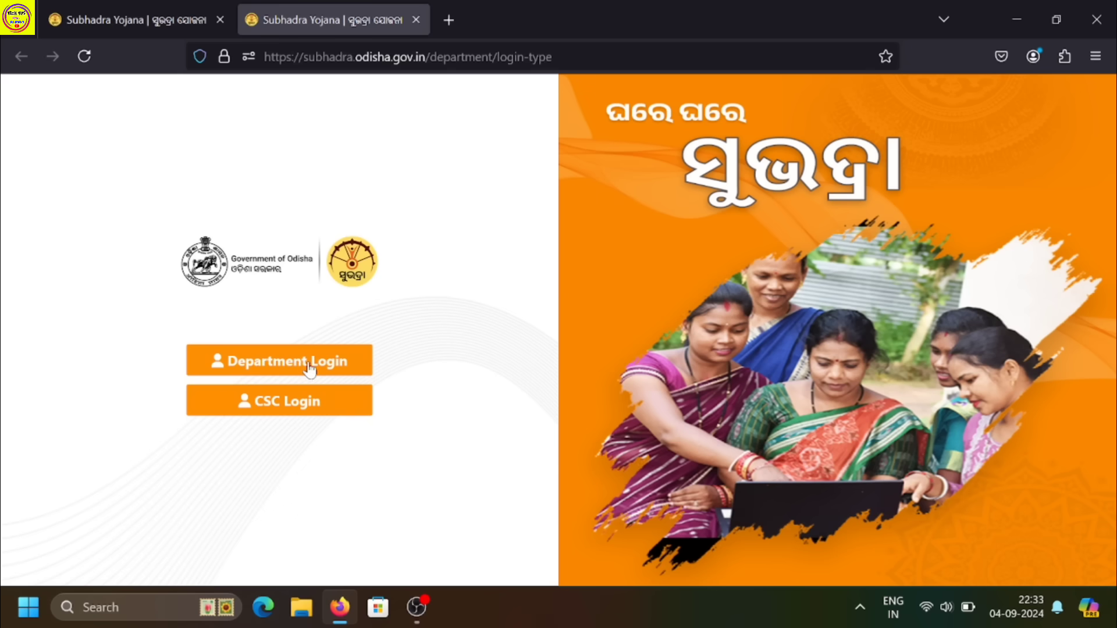
{"action": "left_click", "coordinate": [295, 409]}
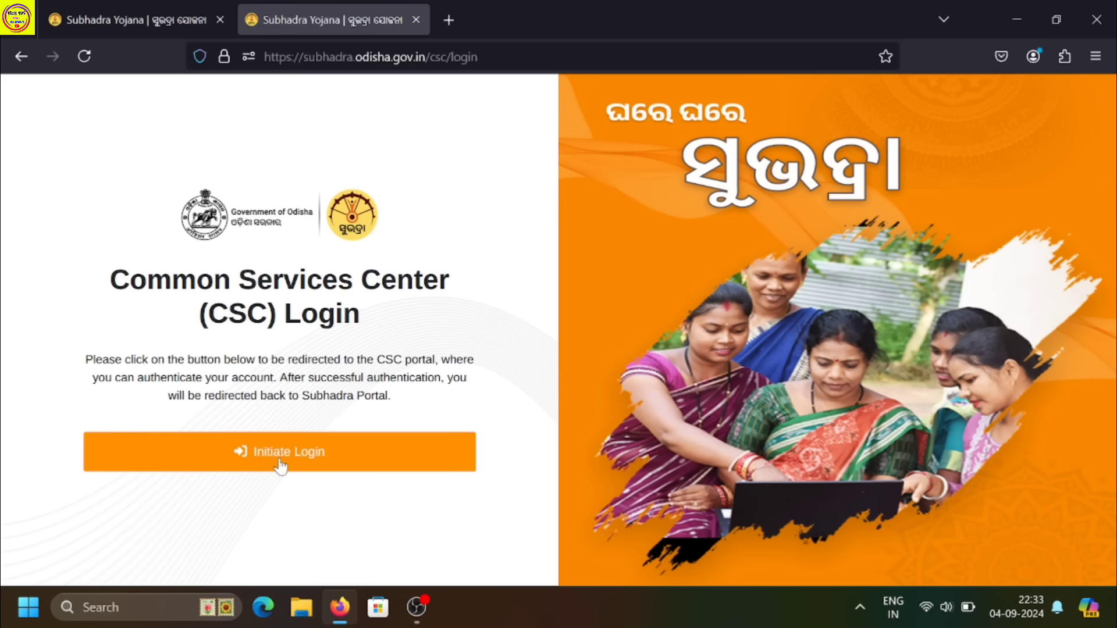
Initiate login and sign in to Digital Seva Connect with the CSC username, password and displayed captcha.
{"action": "left_click", "coordinate": [278, 460]}
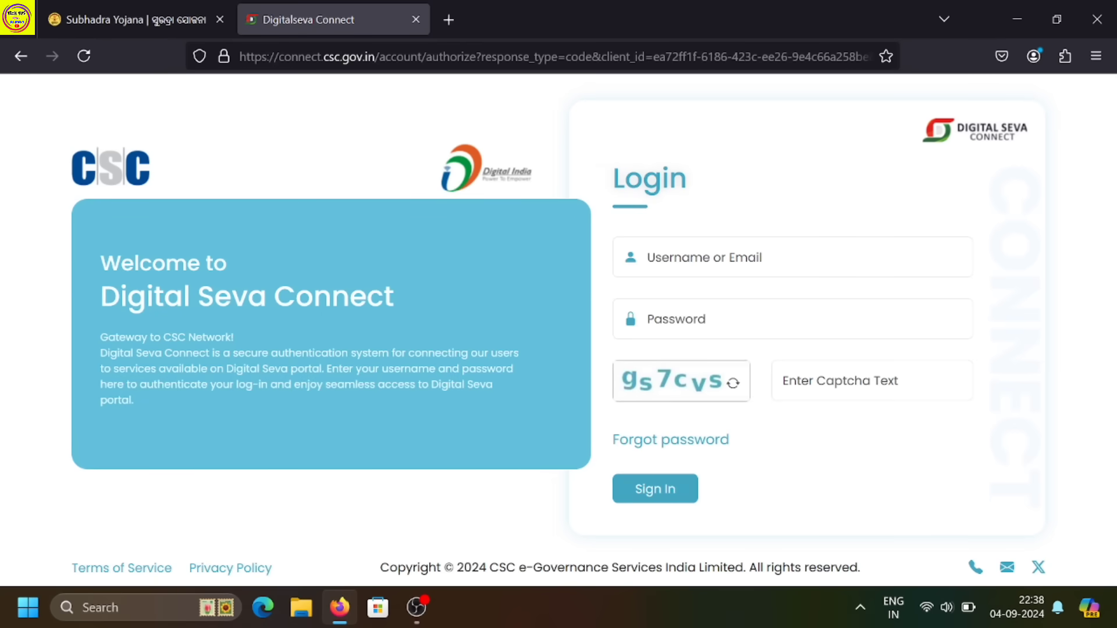
{"action": "key", "text": "Tab"}
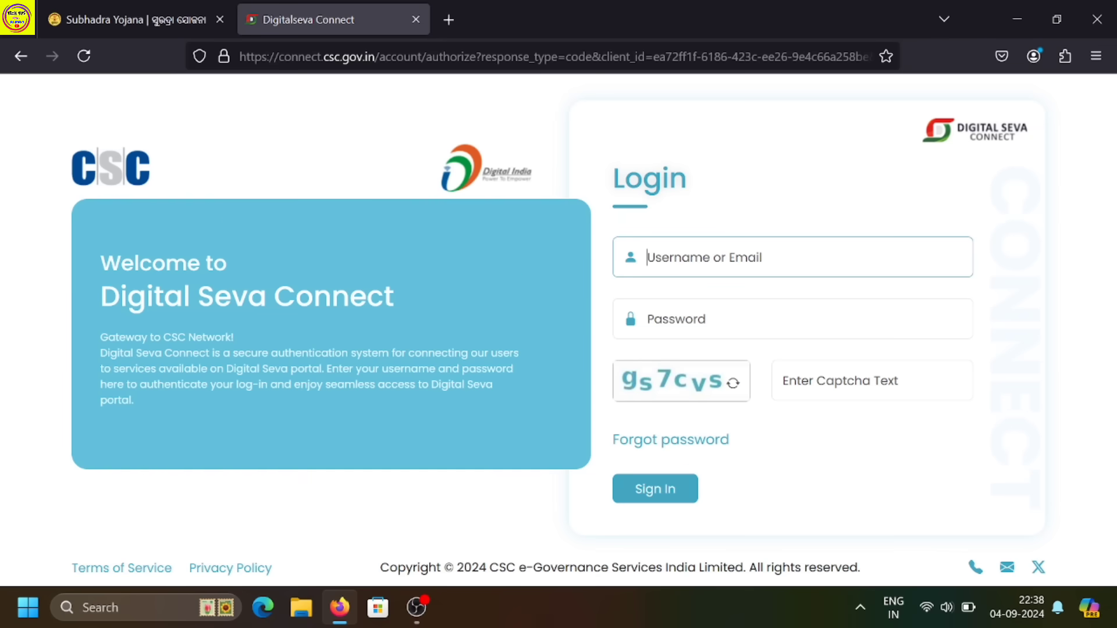
{"action": "type", "text": "username"}
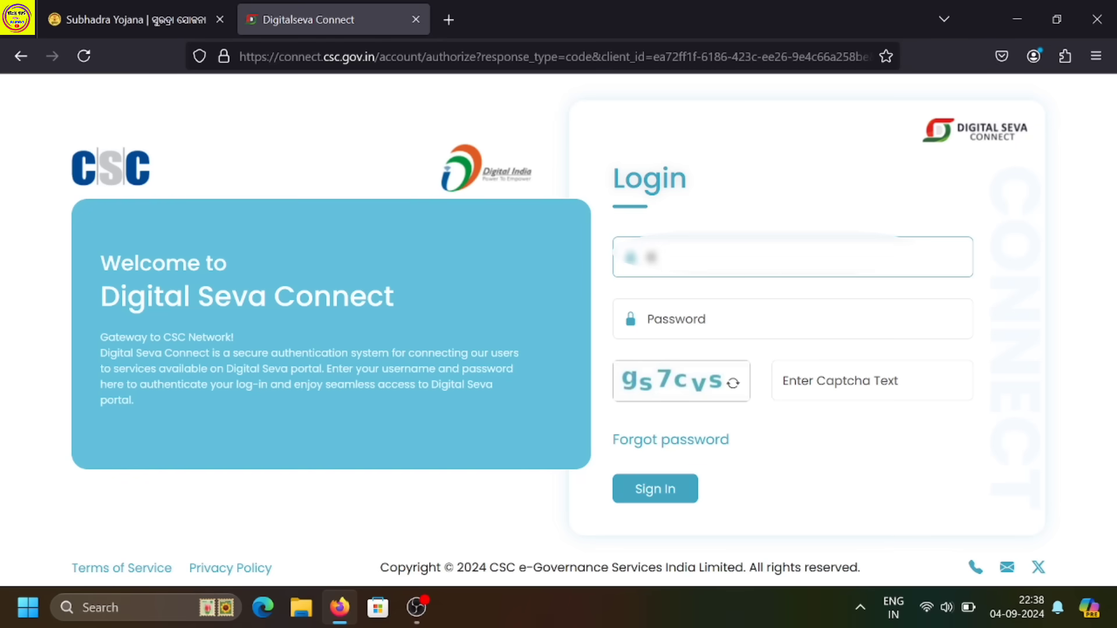
{"action": "key", "text": "Tab"}
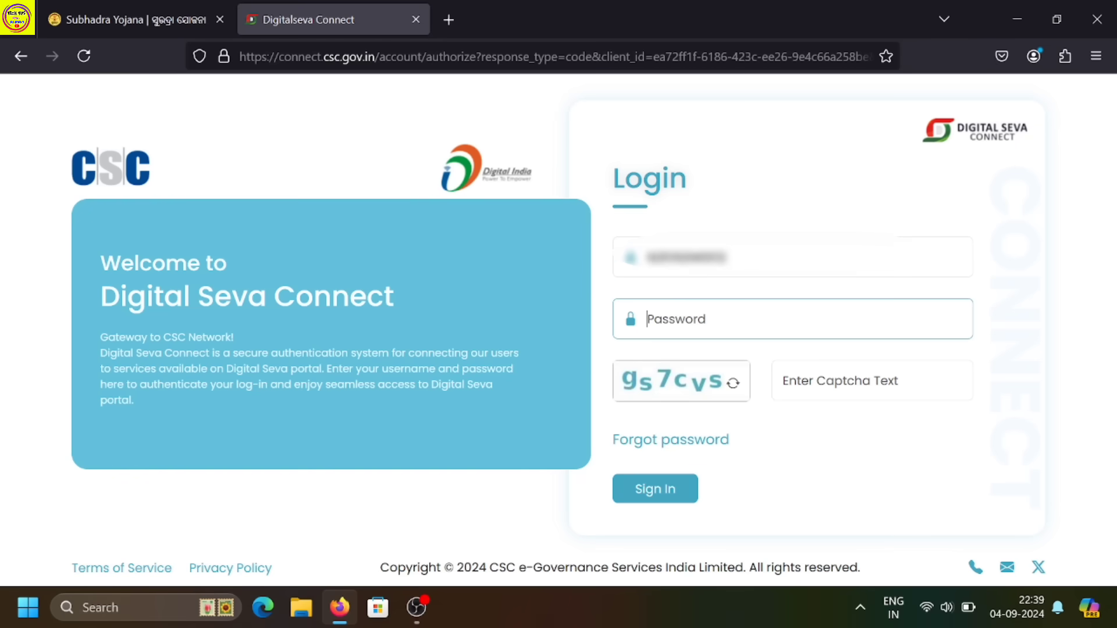
{"action": "type", "text": "a"}
{"action": "key", "text": "BackSpace"}
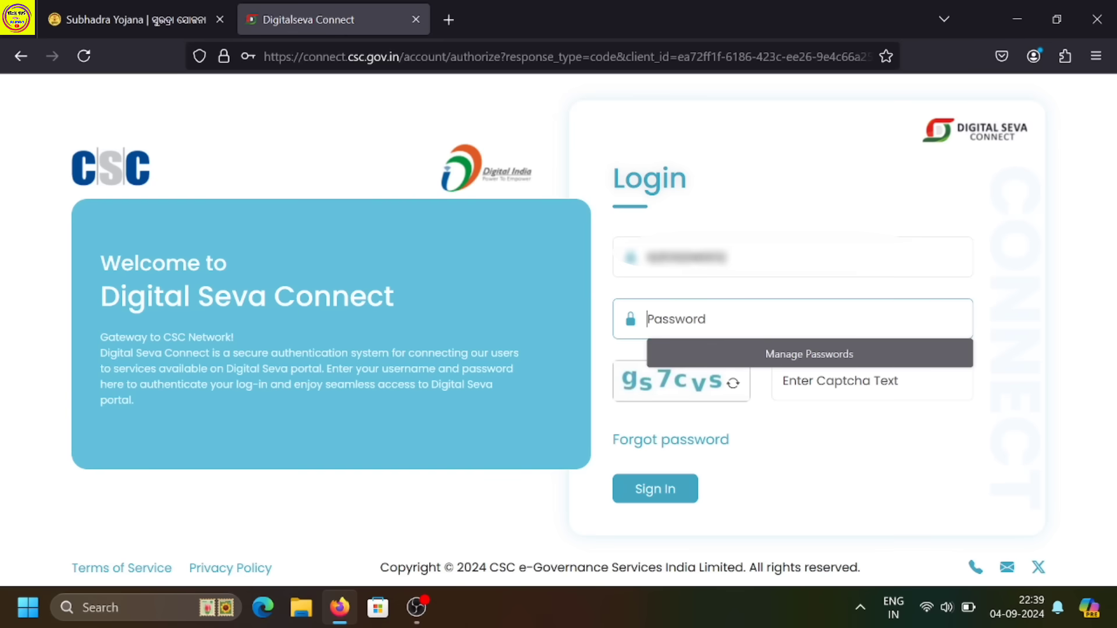
{"action": "type", "text": "••"}
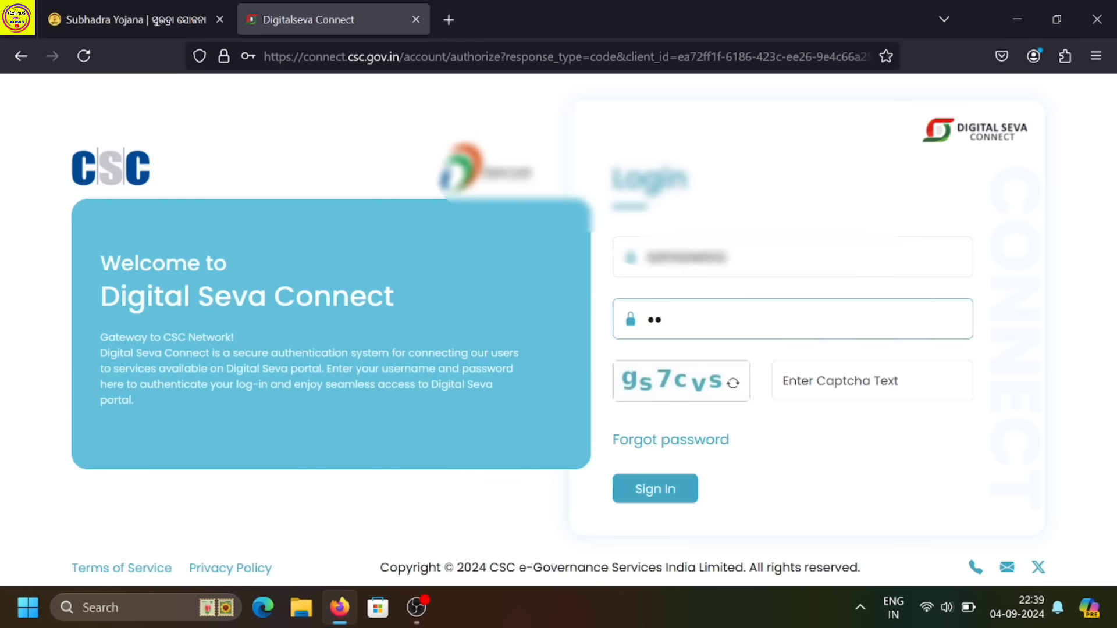
{"action": "key", "text": "BackSpace"}
{"action": "key", "text": "BackSpace"}
{"action": "type", "text": "•••••••••••"}
{"action": "key", "text": "Tab"}
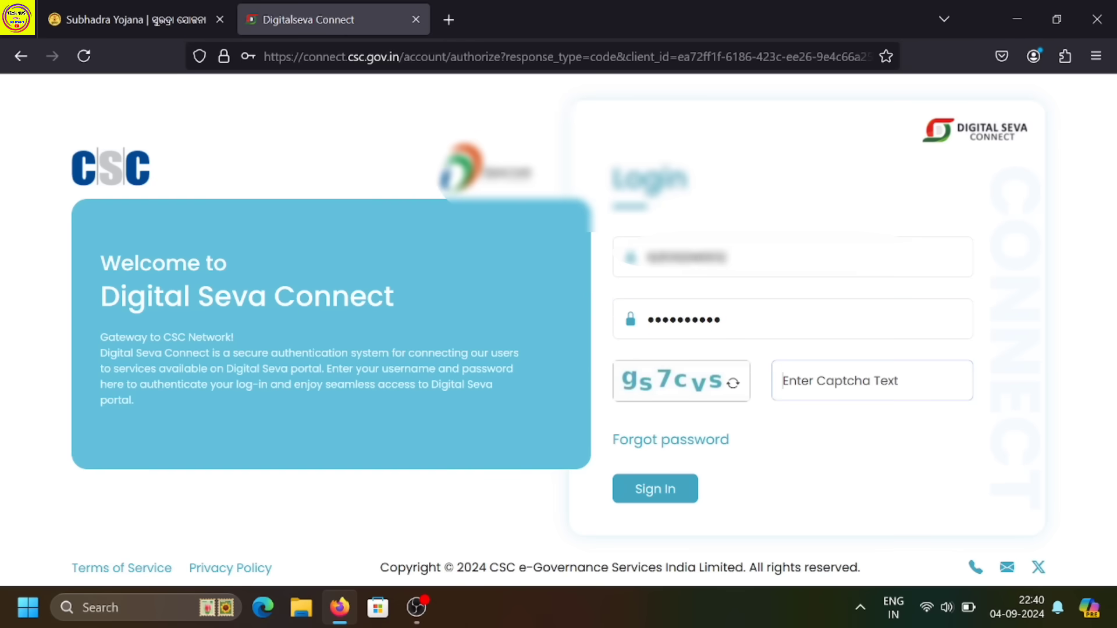
{"action": "type", "text": "gs"}
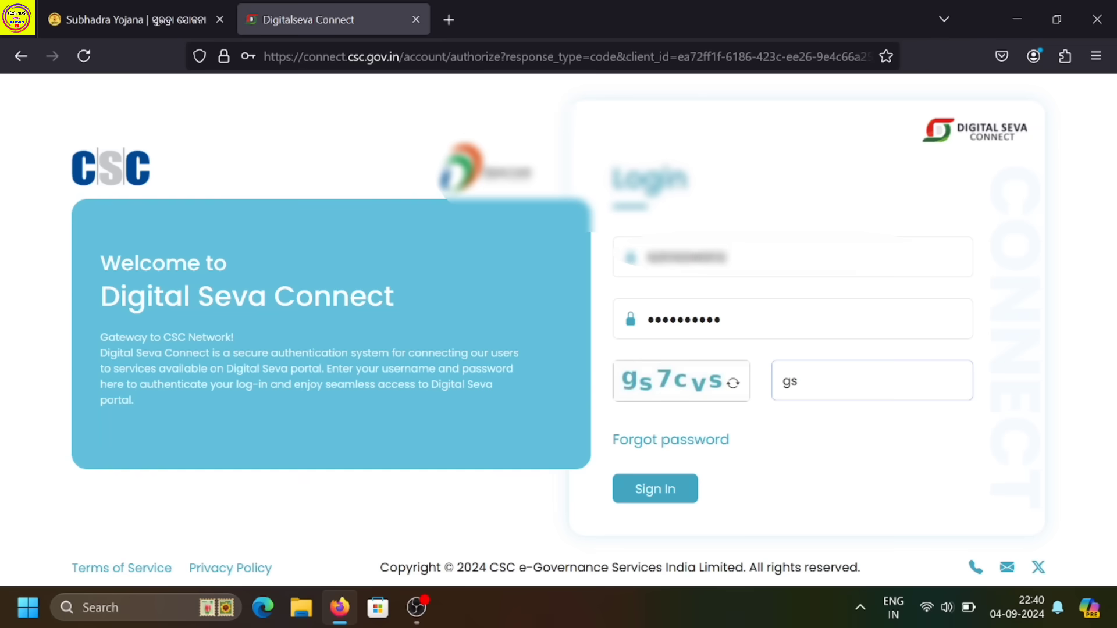
{"action": "type", "text": "7cvs"}
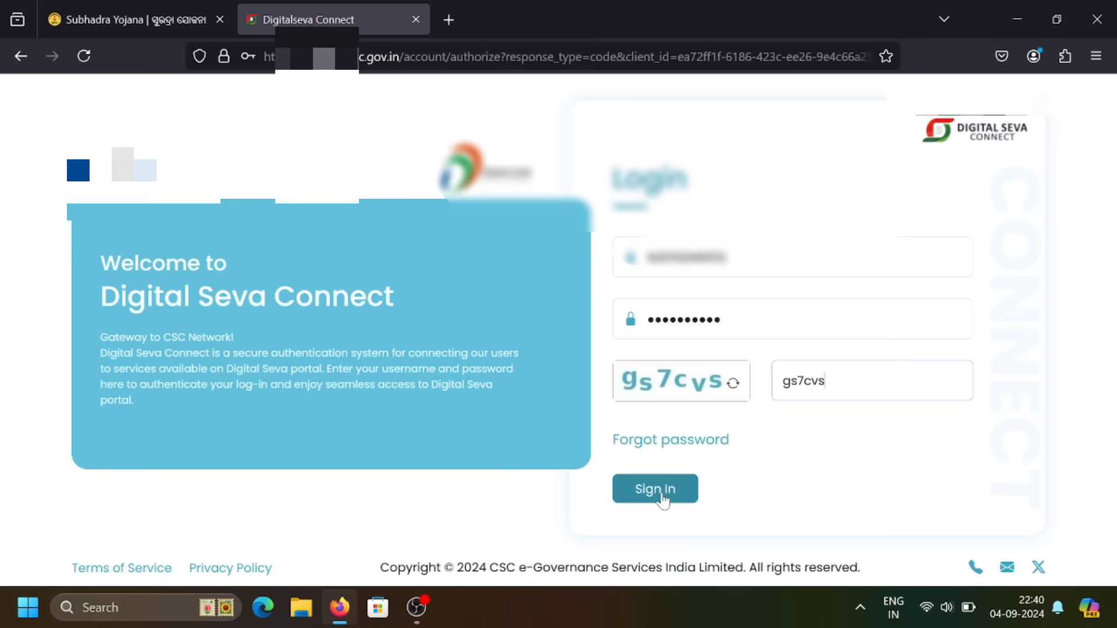
{"action": "left_click", "coordinate": [657, 491]}
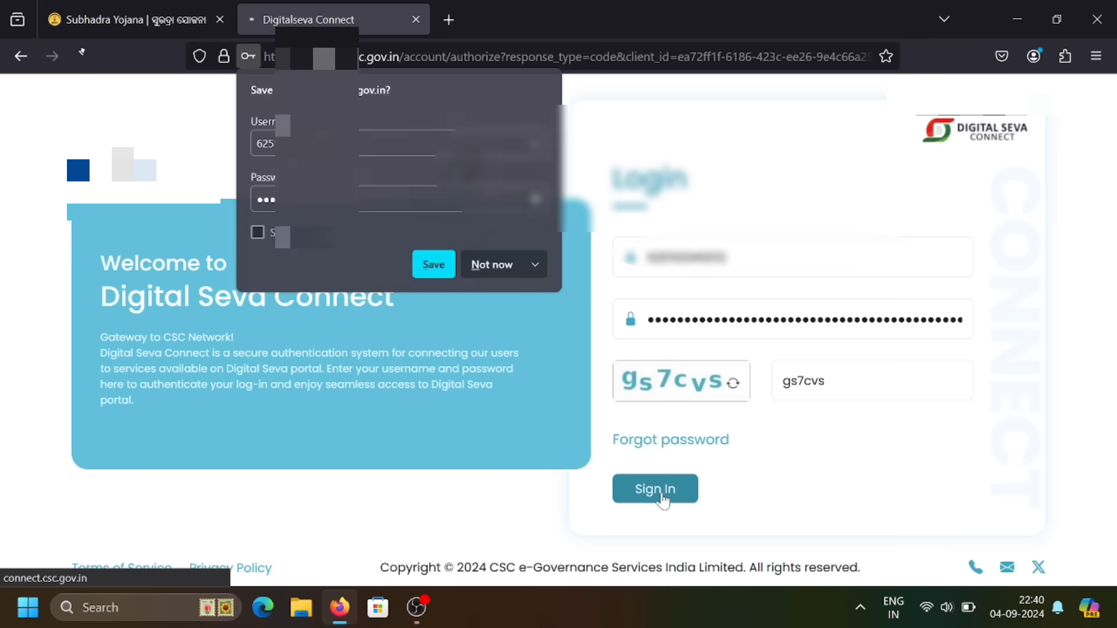
Decline saving the login and choose Submit New Application on the CSC dashboard.
{"action": "left_click", "coordinate": [515, 268]}
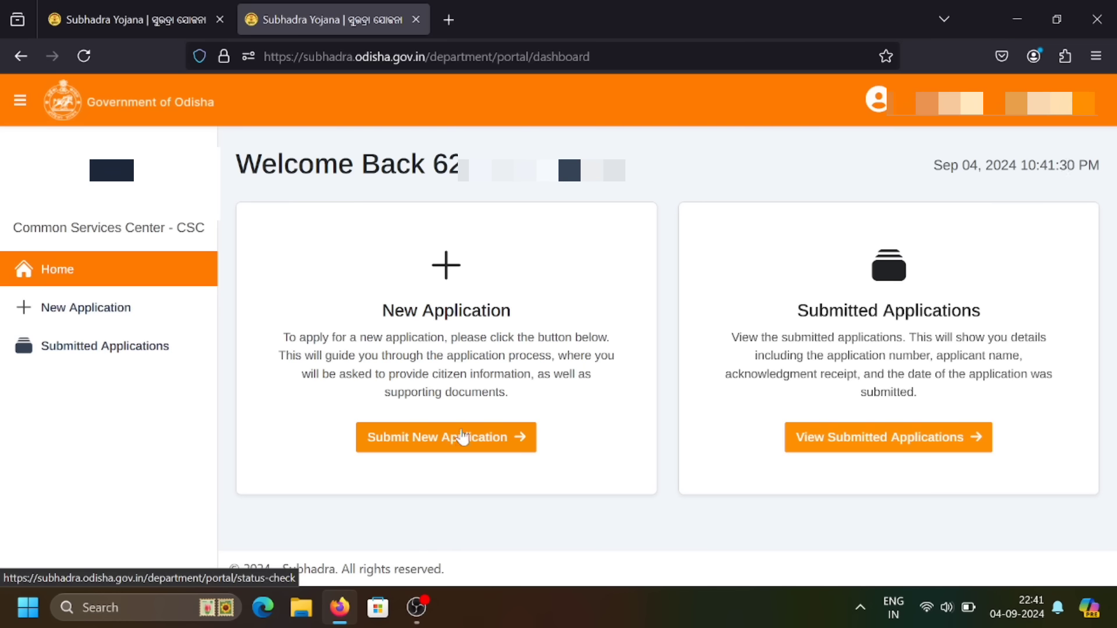
{"action": "left_click", "coordinate": [462, 438]}
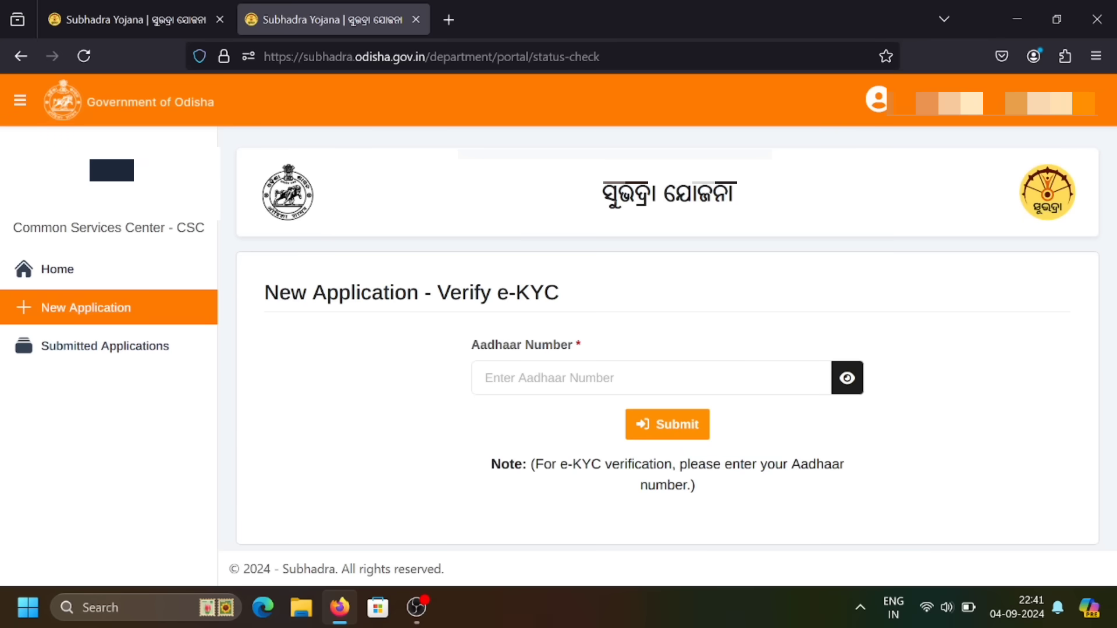
Paste the applicant's Aadhaar number, submit it for e-KYC, and decline saving it as a password.
{"action": "left_click_drag", "start_coordinate": [265, 293], "coordinate": [577, 305]}
{"action": "left_click", "coordinate": [578, 305]}
{"action": "left_click_drag", "start_coordinate": [474, 347], "coordinate": [601, 347]}
{"action": "left_click", "coordinate": [601, 347]}
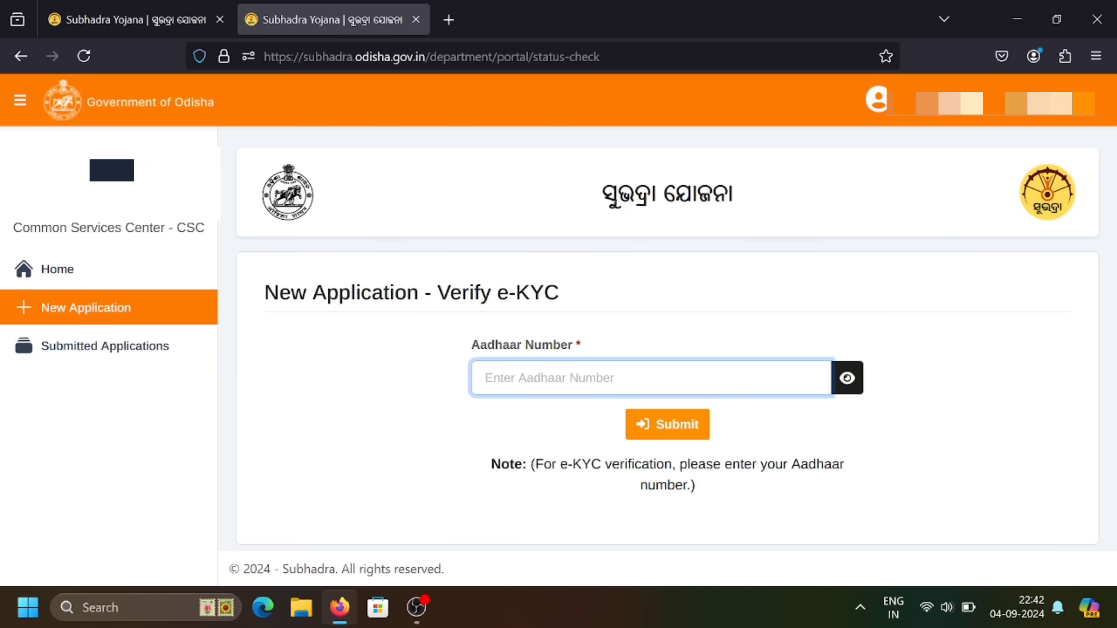
{"action": "key", "text": "ctrl+v"}
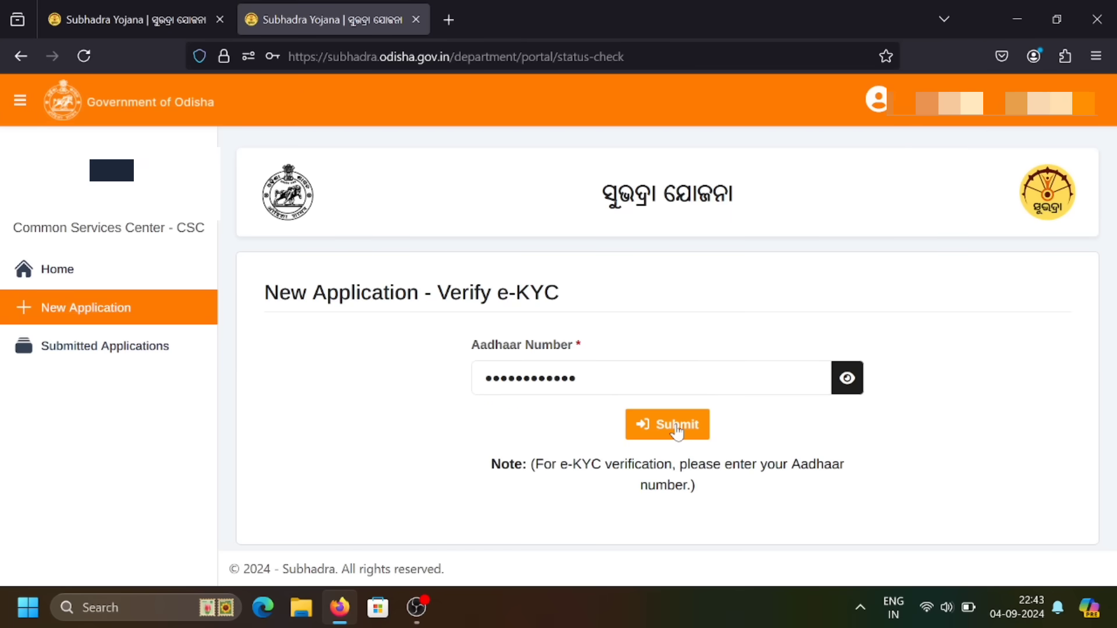
{"action": "left_click", "coordinate": [677, 429]}
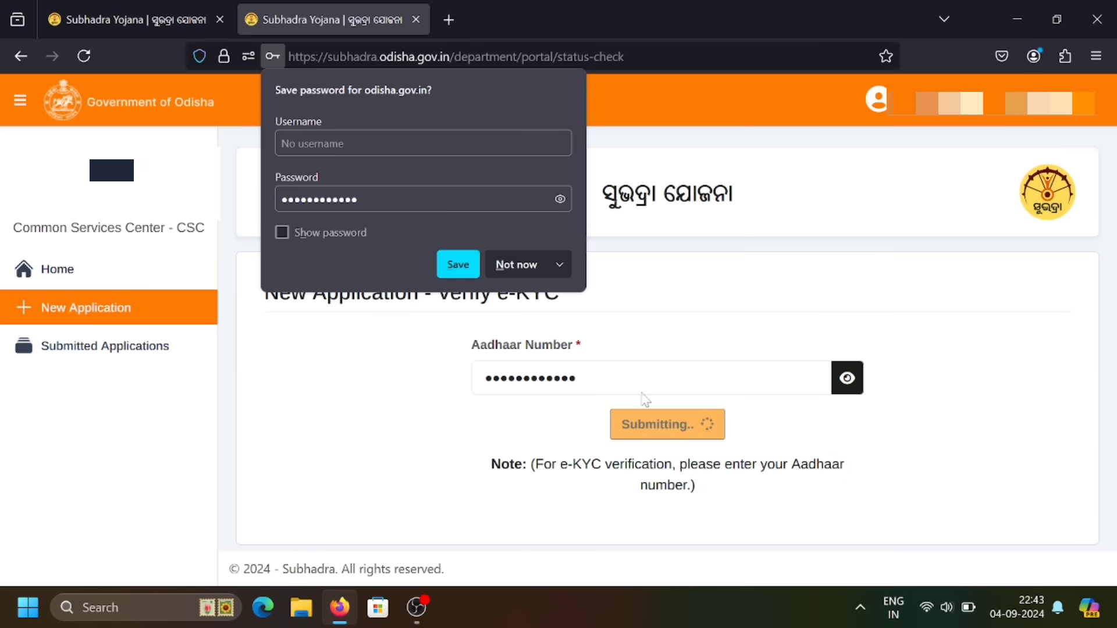
{"action": "left_click", "coordinate": [538, 273]}
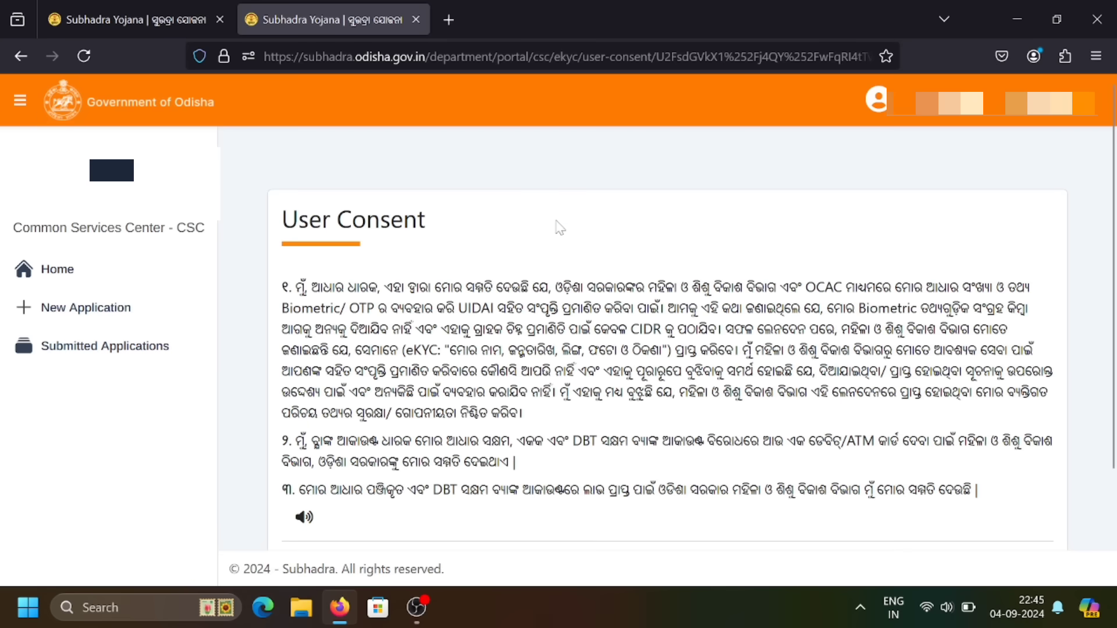
Tick the consent checkbox at the bottom of the Odia User Consent page.
{"action": "scroll", "coordinate": [563, 231], "scroll_direction": "down", "scroll_amount": 3}
{"action": "scroll", "coordinate": [558, 226], "scroll_direction": "down", "scroll_amount": 1}
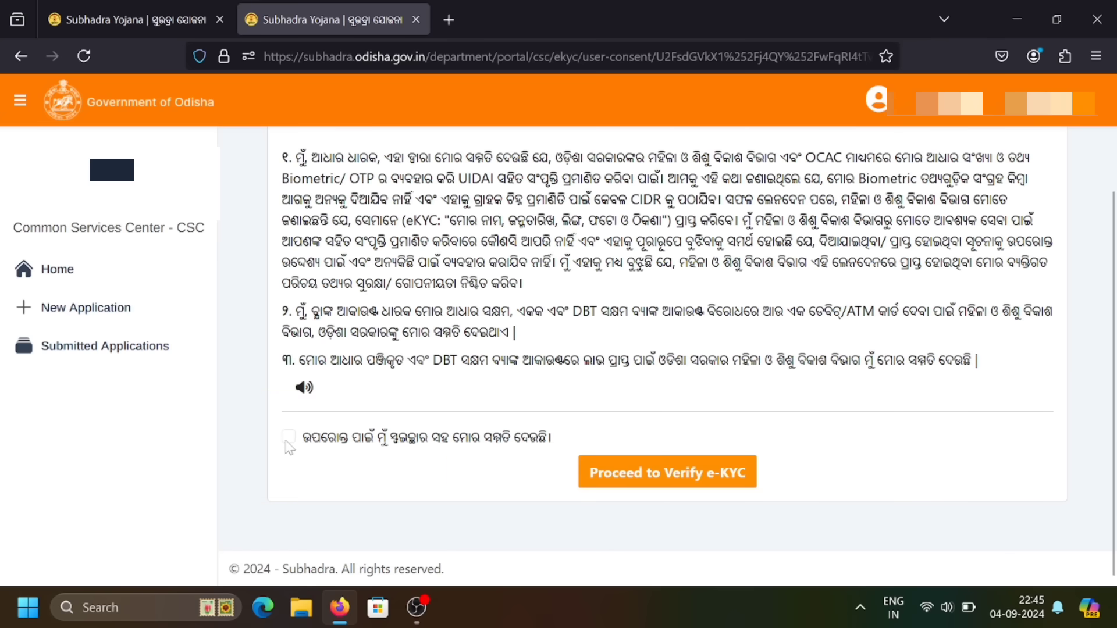
{"action": "left_click", "coordinate": [291, 441]}
Proceed to e-KYC verification, choose OTP authentication and start eKYC.
{"action": "left_click", "coordinate": [699, 490]}
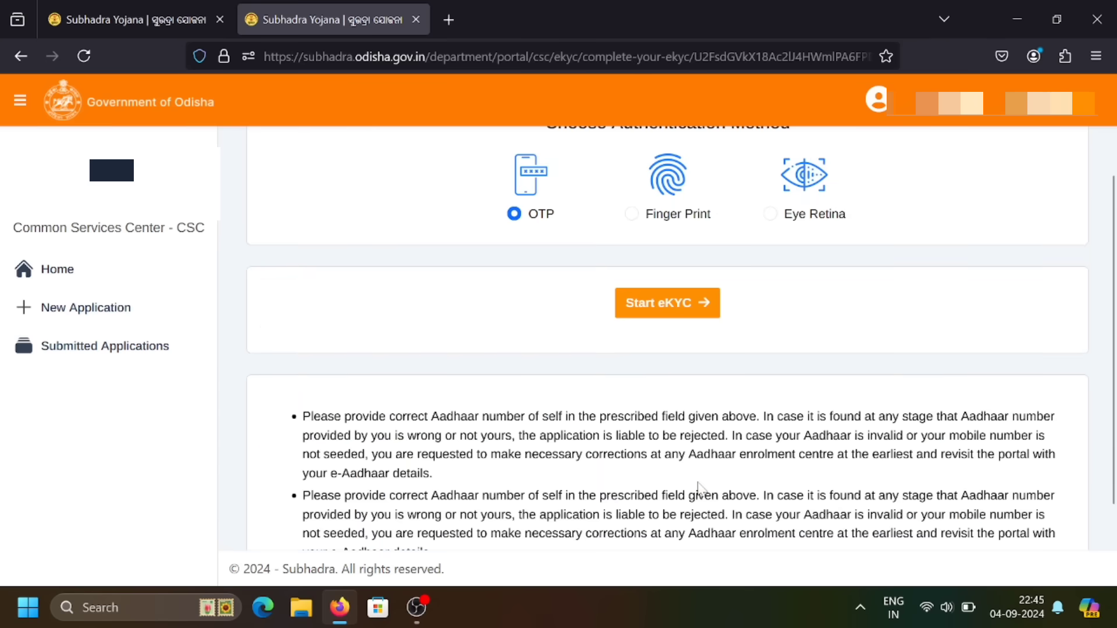
{"action": "scroll", "coordinate": [498, 265], "scroll_direction": "up", "scroll_amount": 2}
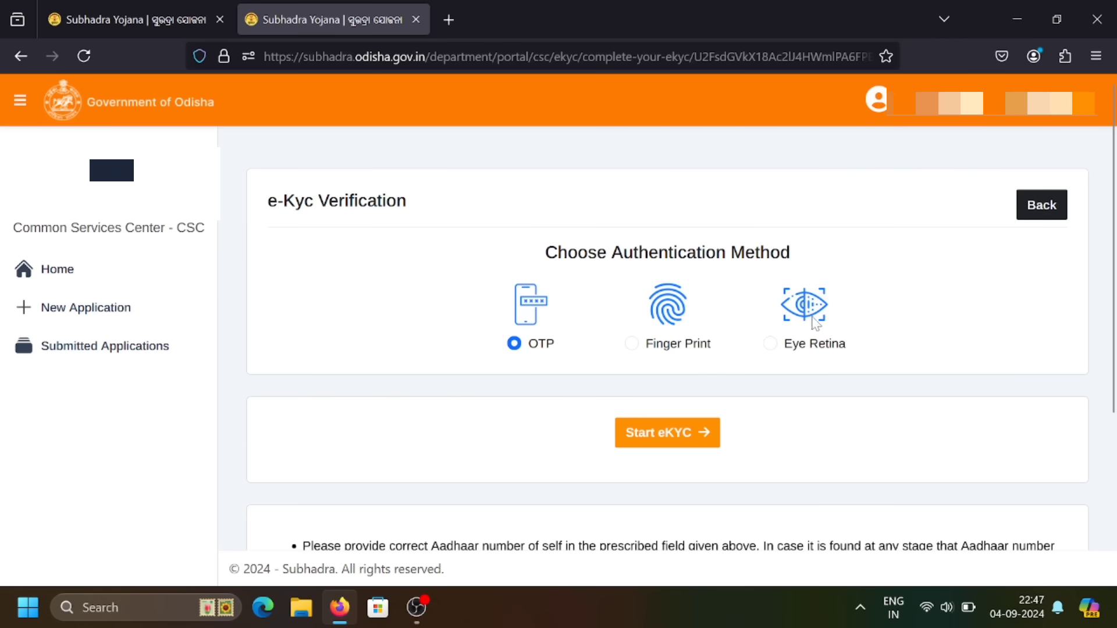
{"action": "left_click", "coordinate": [516, 348]}
{"action": "left_click", "coordinate": [670, 442]}
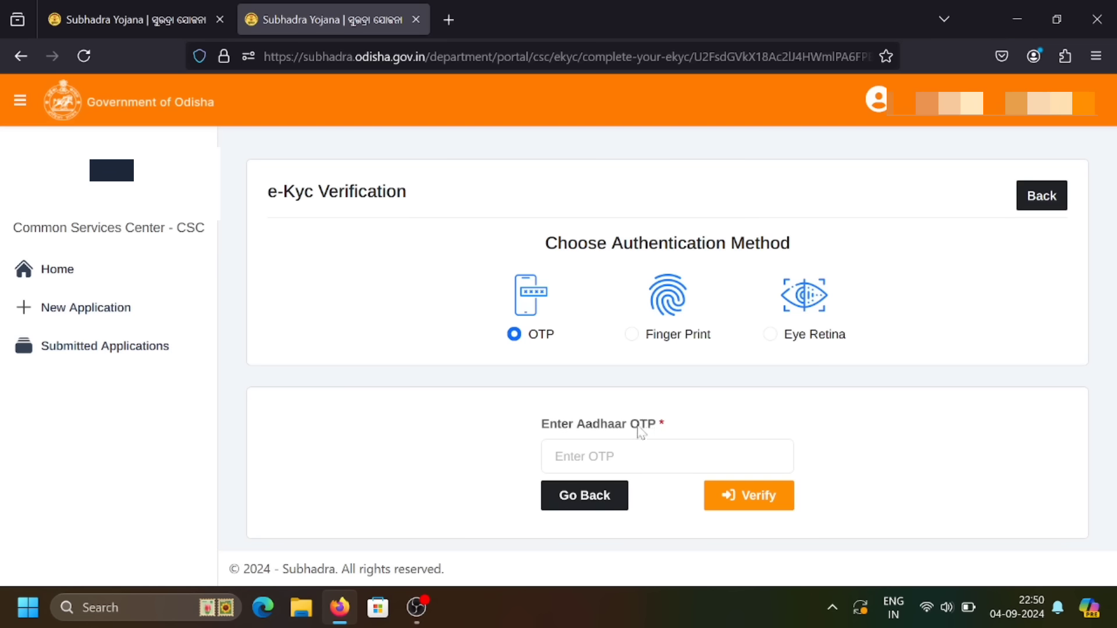
Paste the received Aadhaar OTP into the OTP box and verify it.
{"action": "left_click", "coordinate": [667, 456]}
{"action": "key", "text": "ctrl+v"}
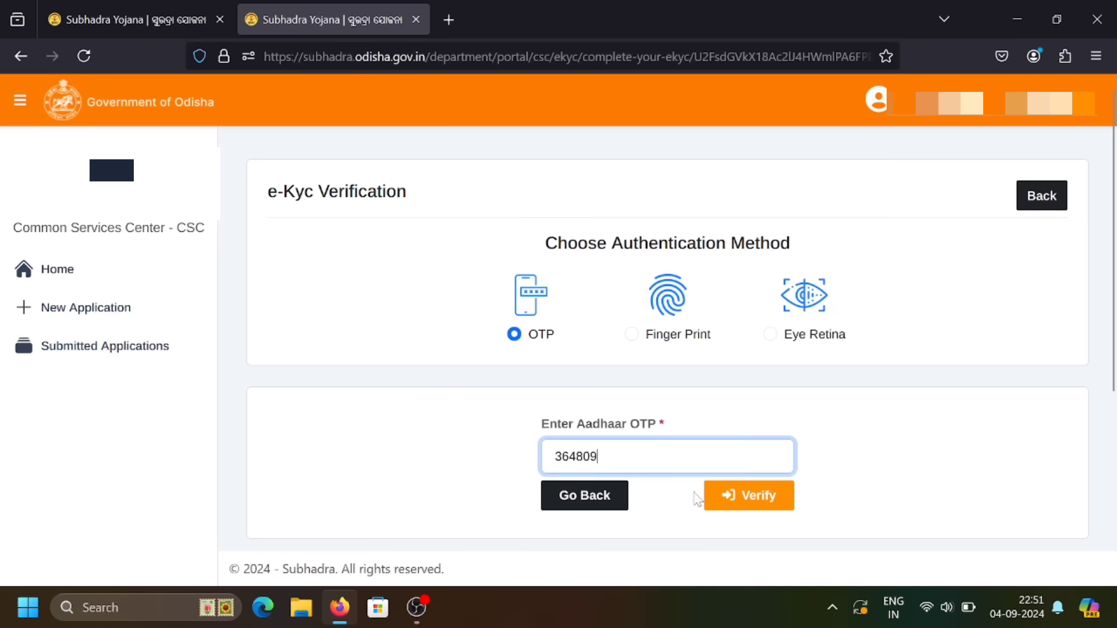
{"action": "left_click", "coordinate": [761, 512]}
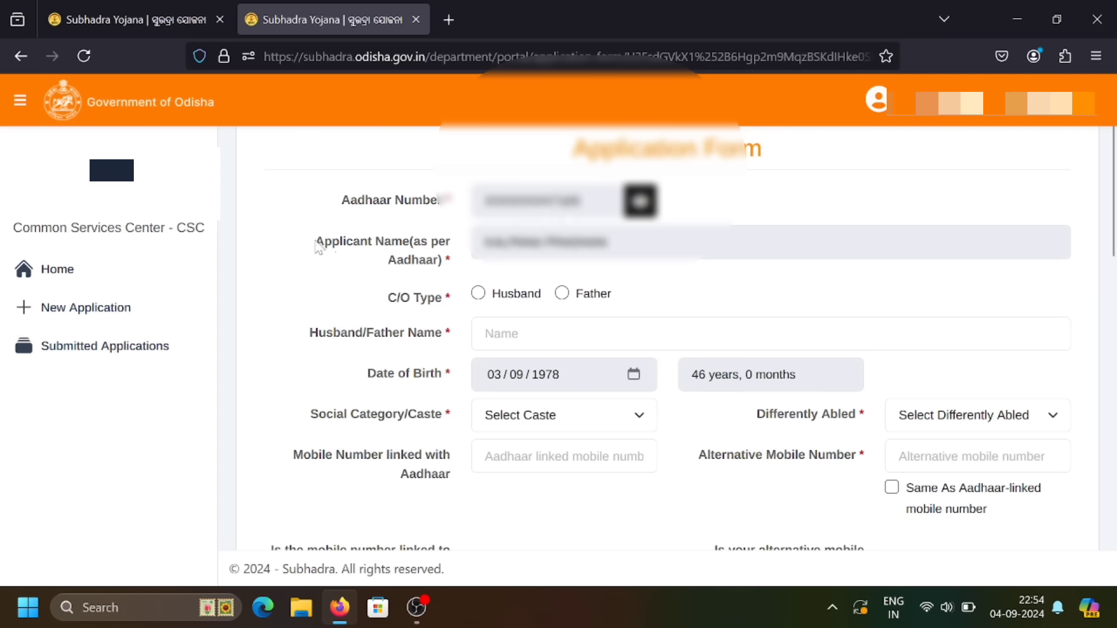
Check the prefilled applicant name and select Husband as the C/O Type.
{"action": "left_click_drag", "start_coordinate": [316, 243], "coordinate": [448, 278]}
{"action": "triple_click", "coordinate": [470, 257]}
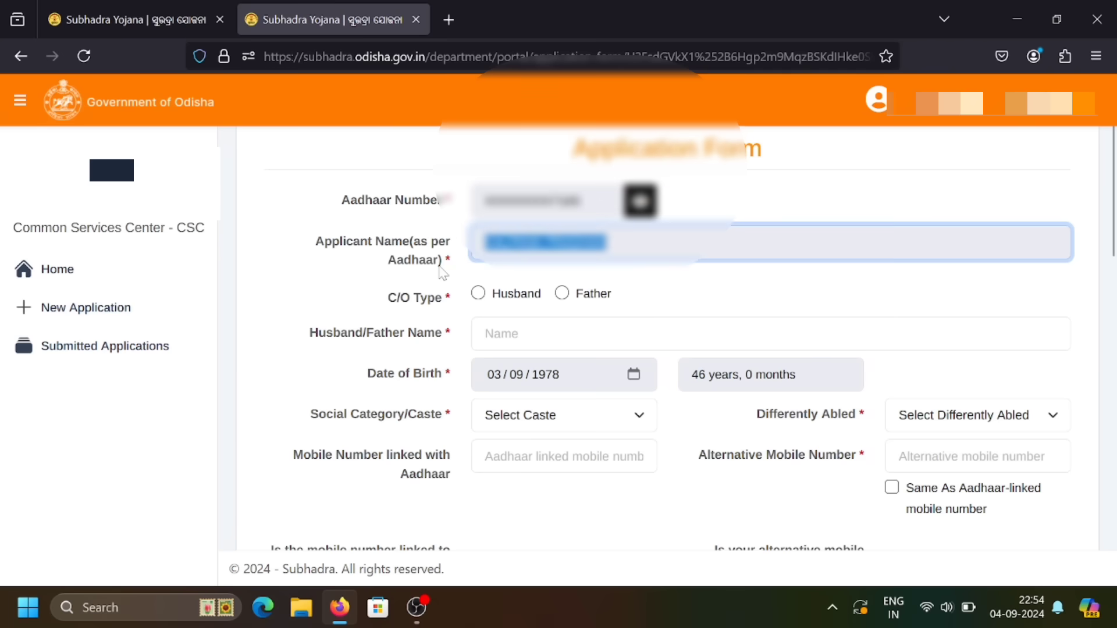
{"action": "left_click", "coordinate": [670, 278]}
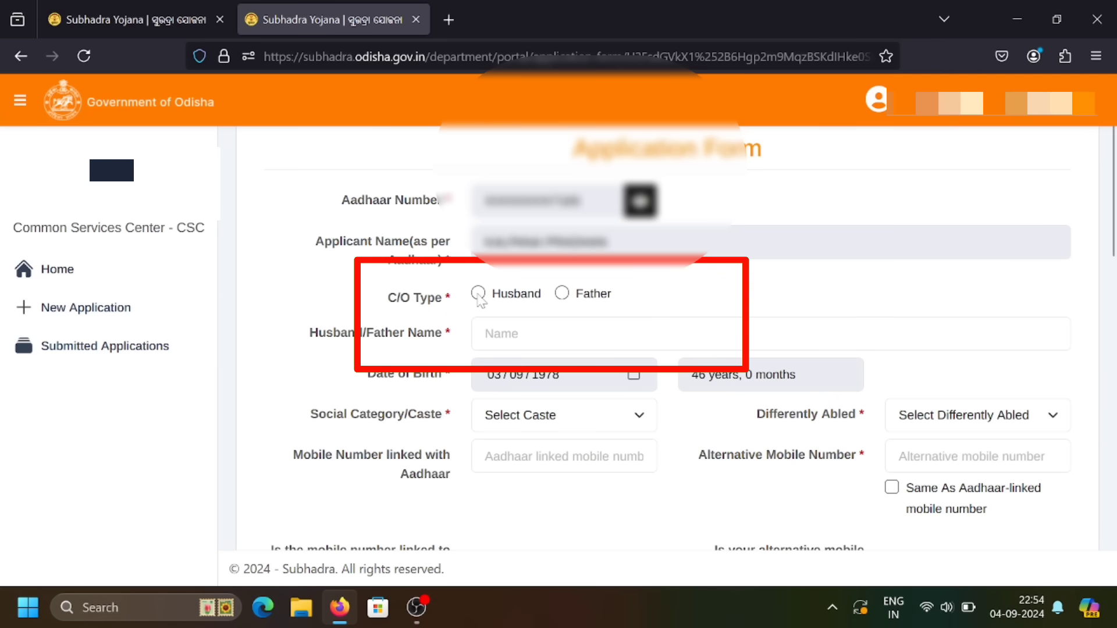
{"action": "left_click", "coordinate": [478, 294]}
{"action": "left_click", "coordinate": [562, 296]}
{"action": "left_click", "coordinate": [479, 296]}
Type the husband's name into the Husband/Father Name field.
{"action": "left_click", "coordinate": [500, 333]}
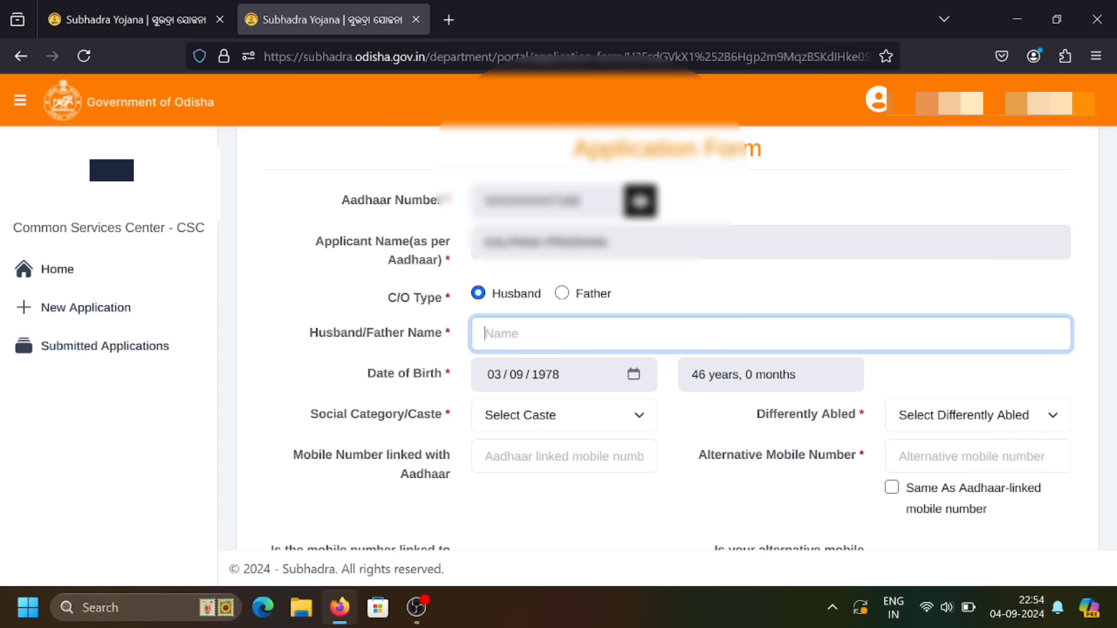
{"action": "type", "text": "HARIDAS"}
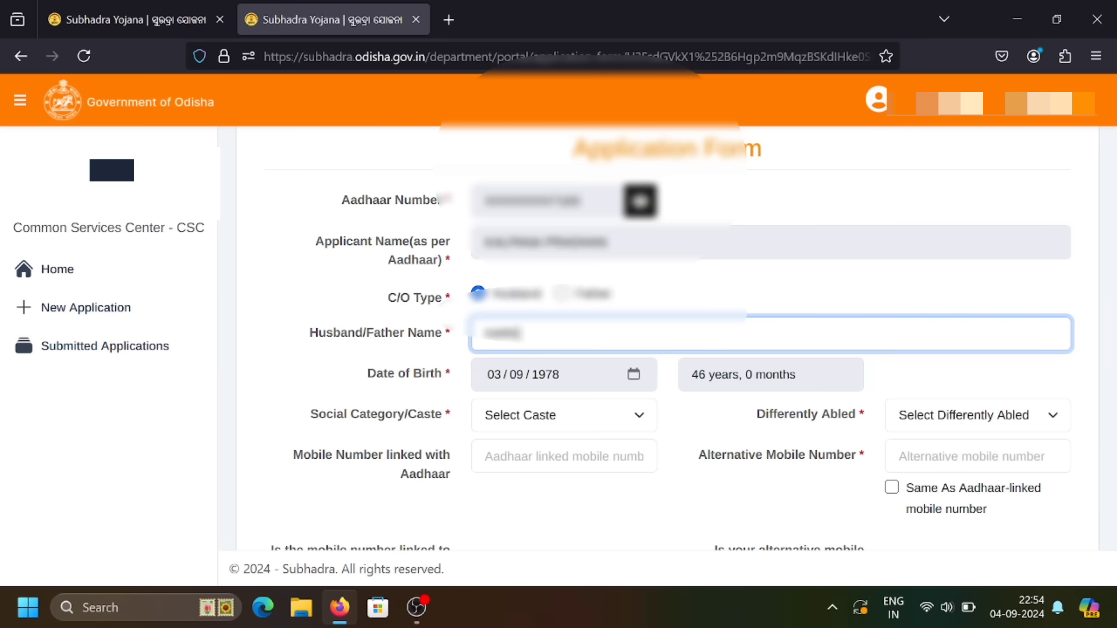
{"action": "type", "text": "H"}
{"action": "left_click_drag", "start_coordinate": [309, 414], "coordinate": [448, 422]}
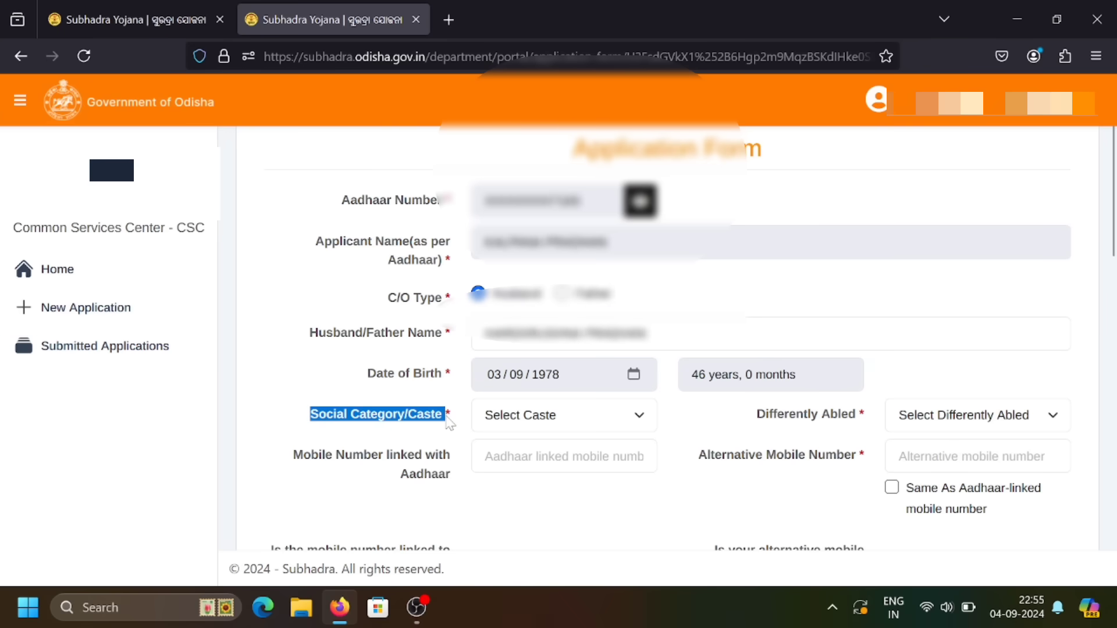
Choose General from the Social Category/Caste dropdown.
{"action": "left_click", "coordinate": [448, 423]}
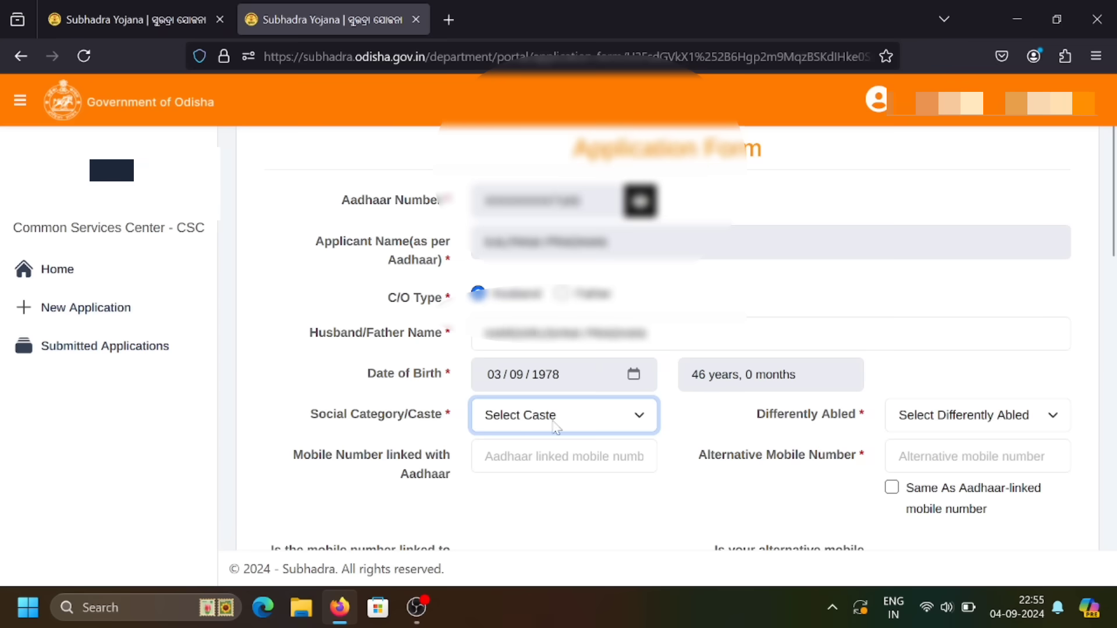
{"action": "left_click", "coordinate": [582, 423]}
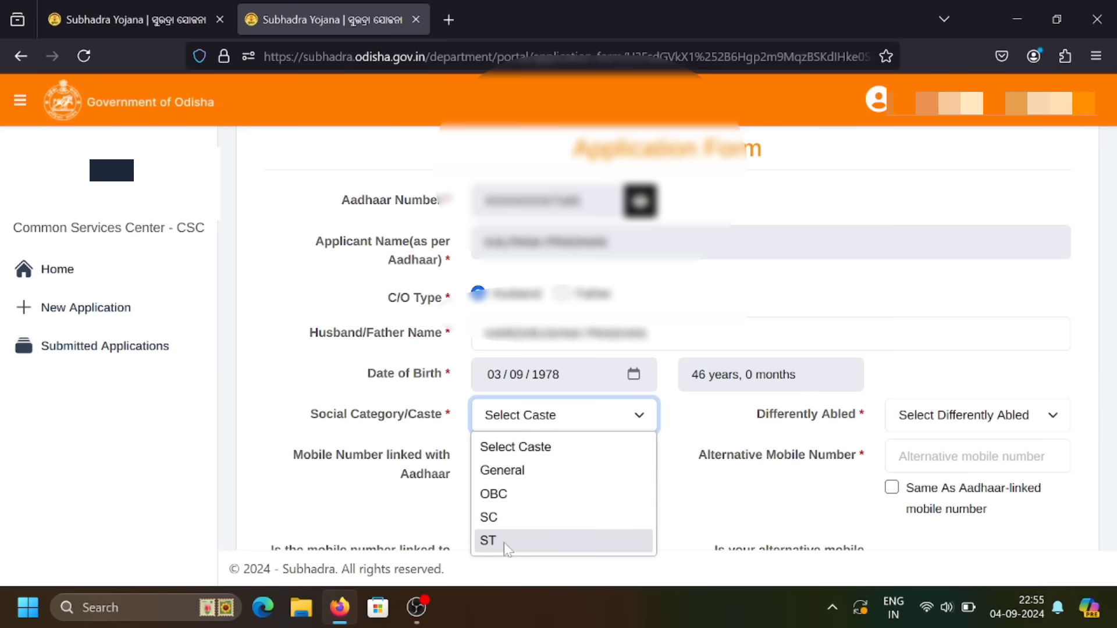
{"action": "left_click", "coordinate": [524, 470]}
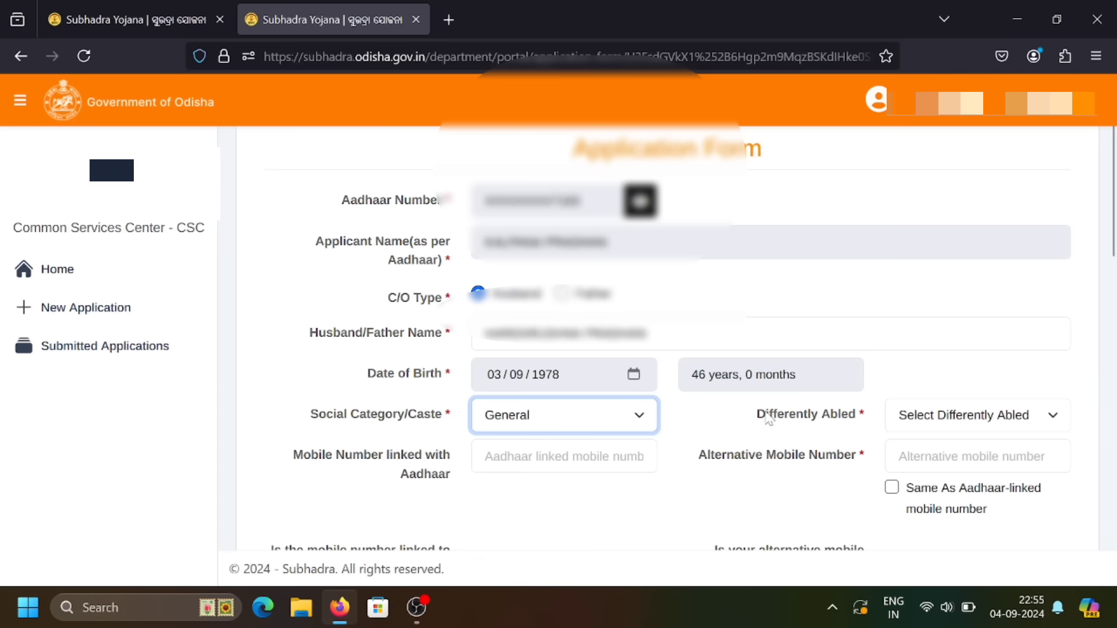
Set Differently Abled to No on the application form.
{"action": "left_click_drag", "start_coordinate": [756, 414], "coordinate": [859, 427]}
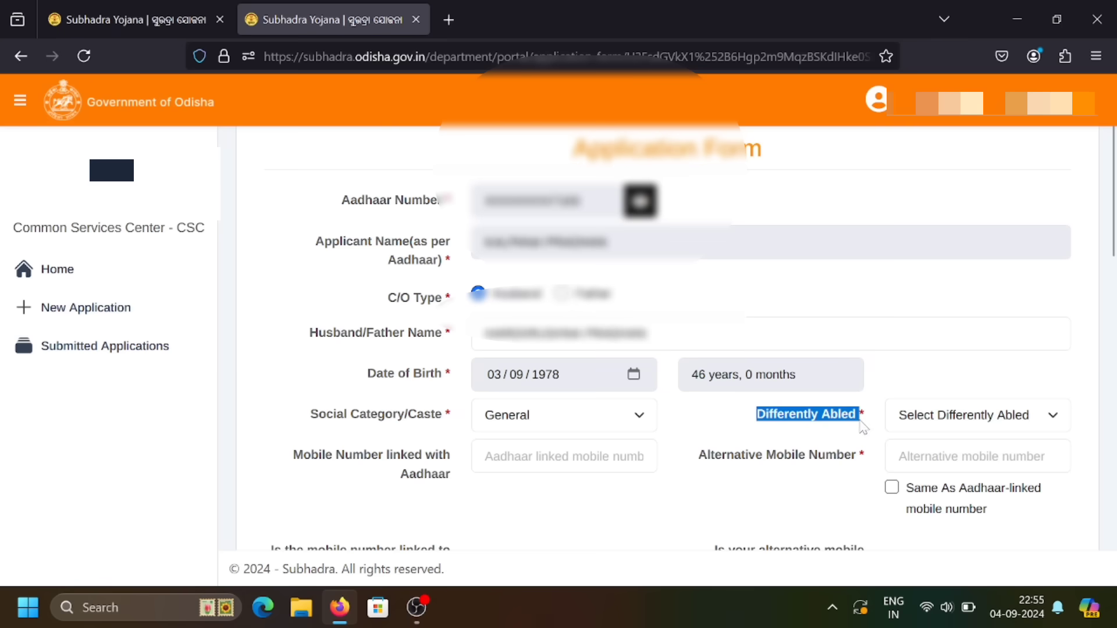
{"action": "left_click", "coordinate": [859, 427]}
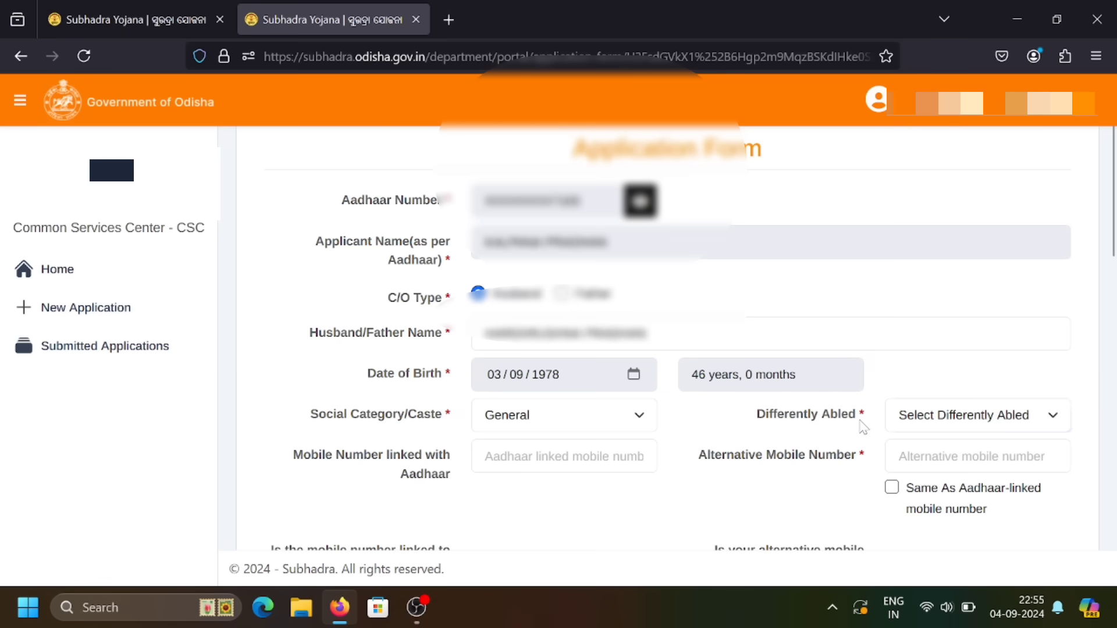
{"action": "left_click", "coordinate": [920, 423]}
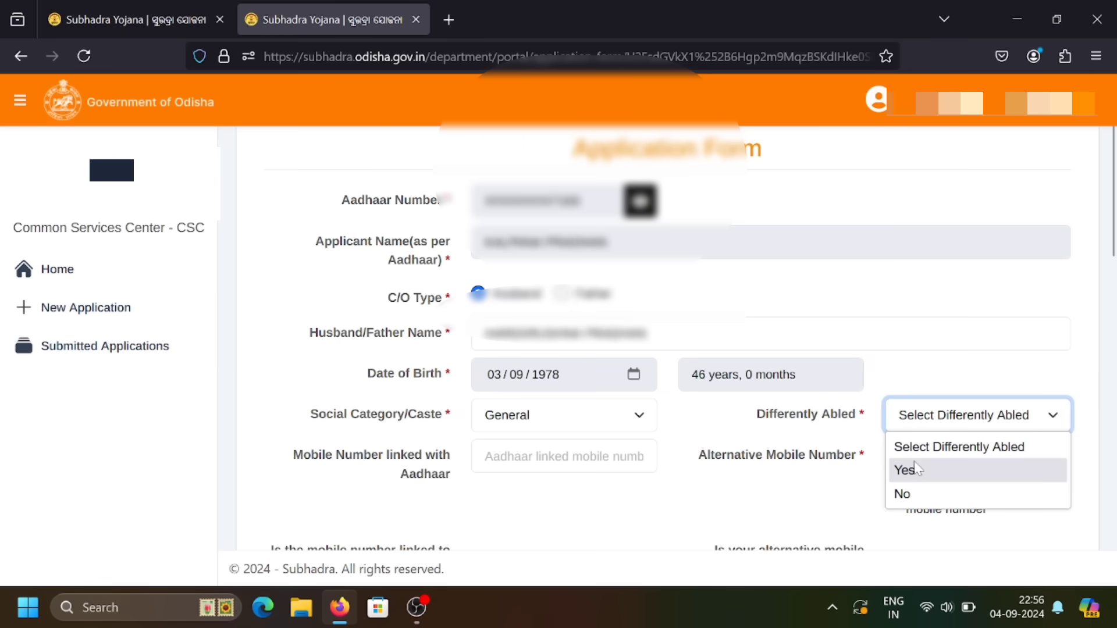
{"action": "left_click", "coordinate": [912, 496]}
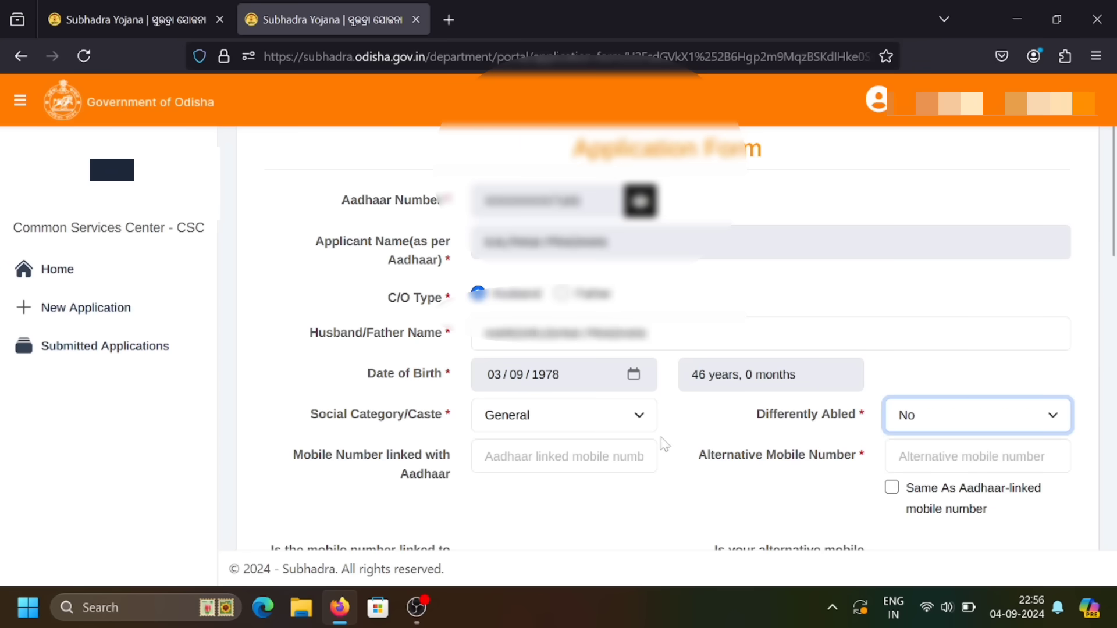
{"action": "left_click_drag", "start_coordinate": [292, 454], "coordinate": [454, 481]}
{"action": "left_click", "coordinate": [454, 481]}
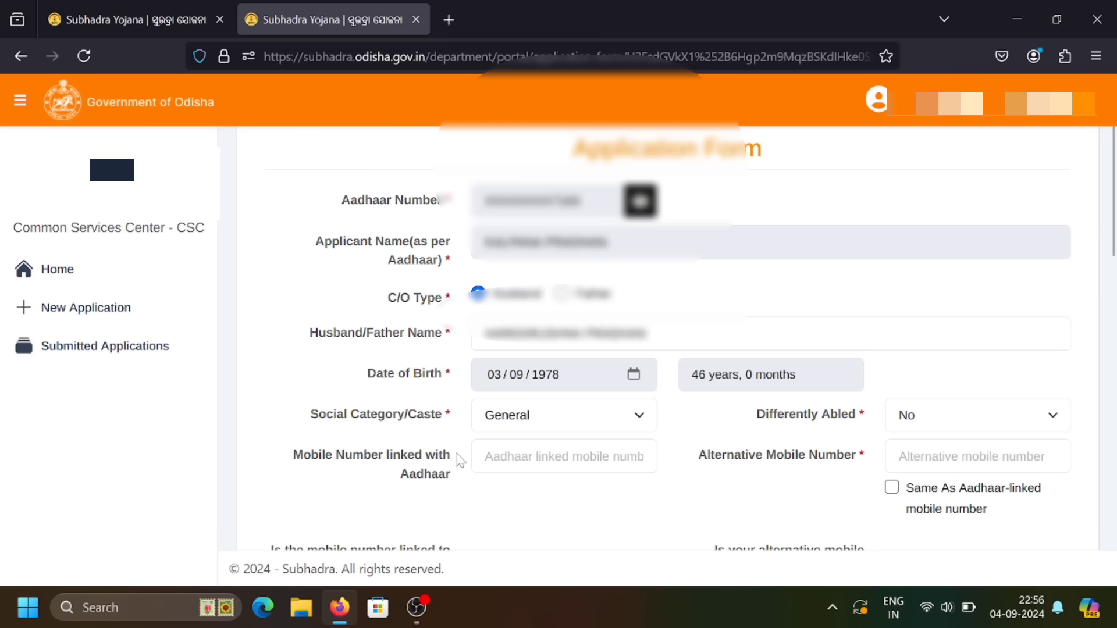
Enter the applicant's Aadhaar-linked mobile number and tick Same As Aadhaar-linked for the alternative number.
{"action": "left_click", "coordinate": [564, 457]}
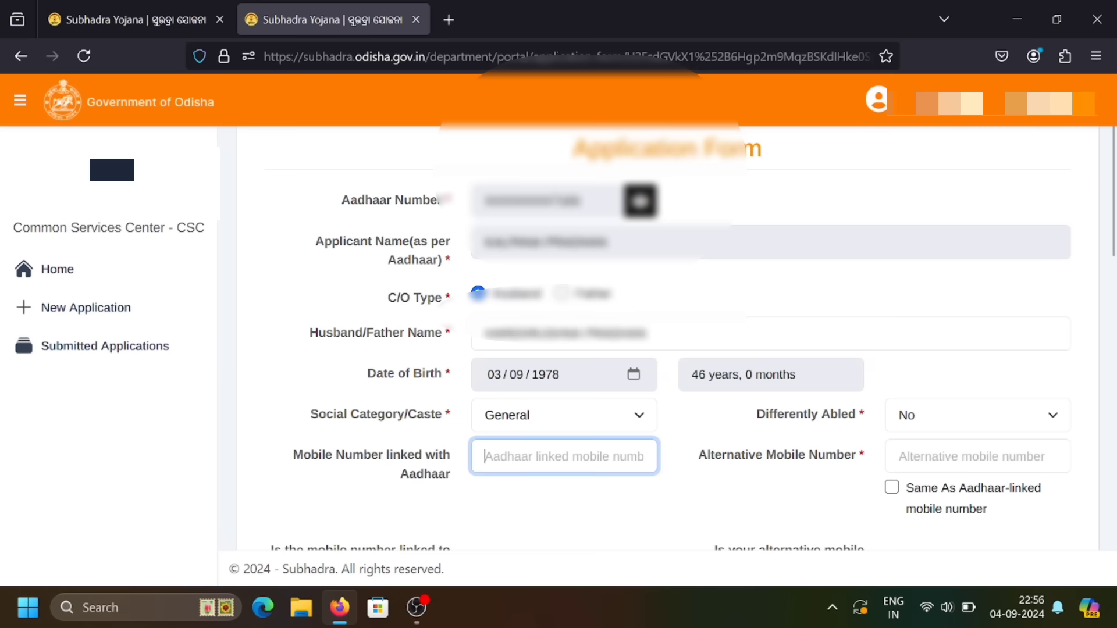
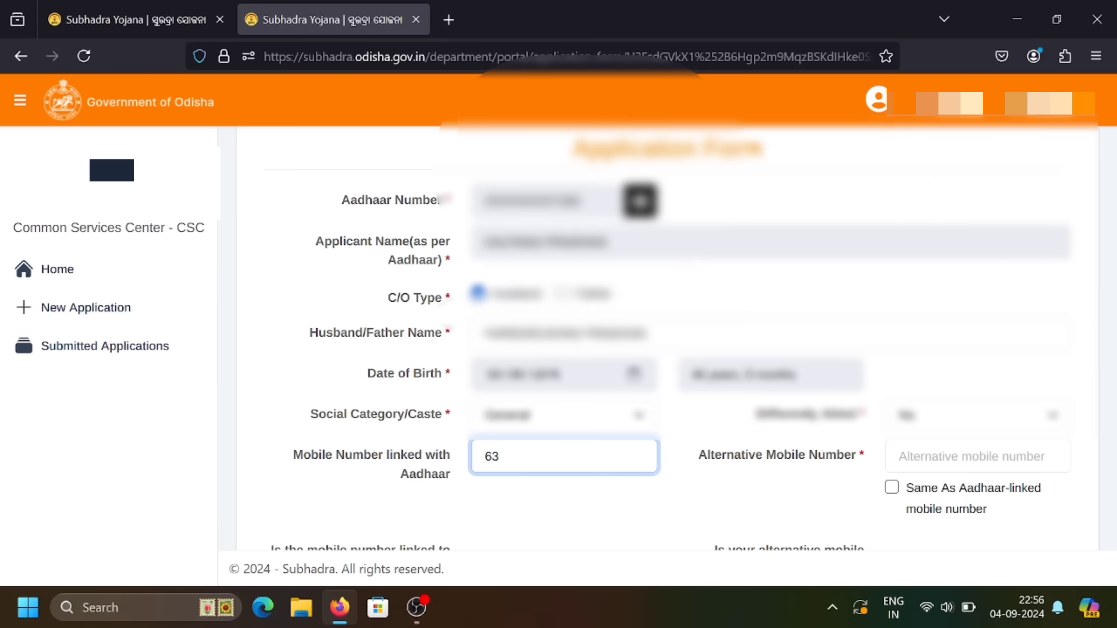
{"action": "key", "text": "Tab"}
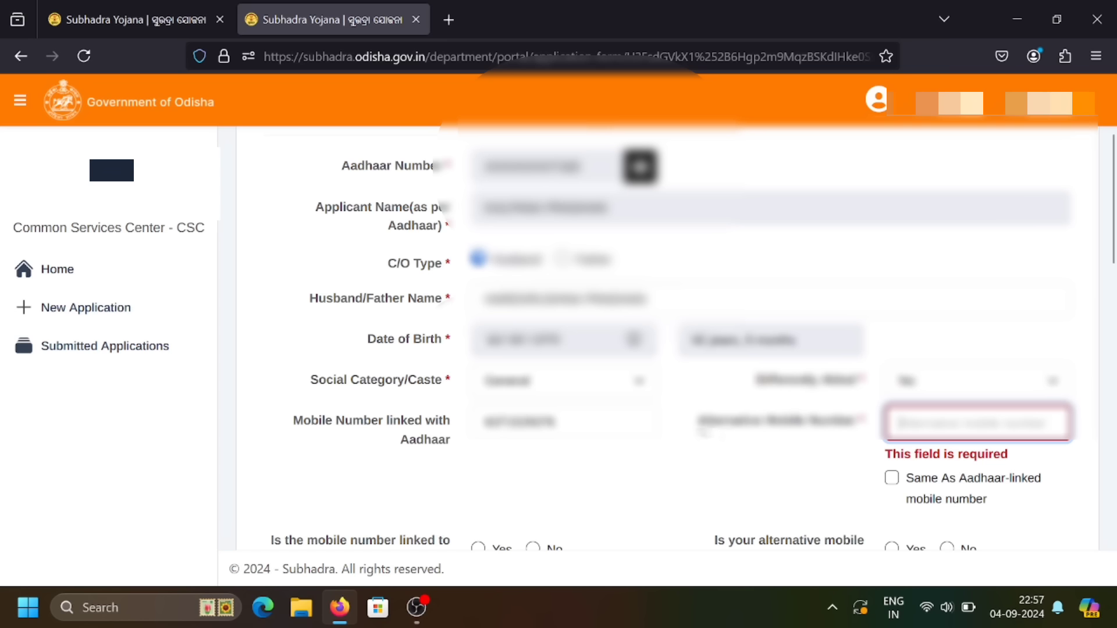
{"action": "double_click", "coordinate": [714, 431]}
{"action": "left_click_drag", "start_coordinate": [762, 435], "coordinate": [866, 440]}
{"action": "left_click", "coordinate": [884, 440]}
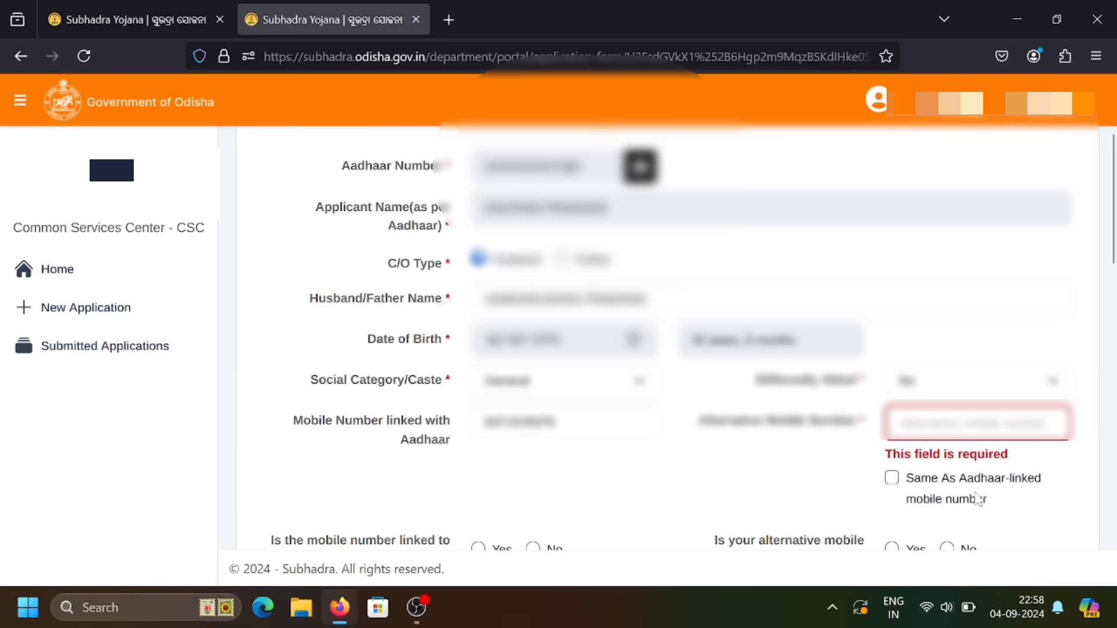
{"action": "left_click", "coordinate": [893, 481]}
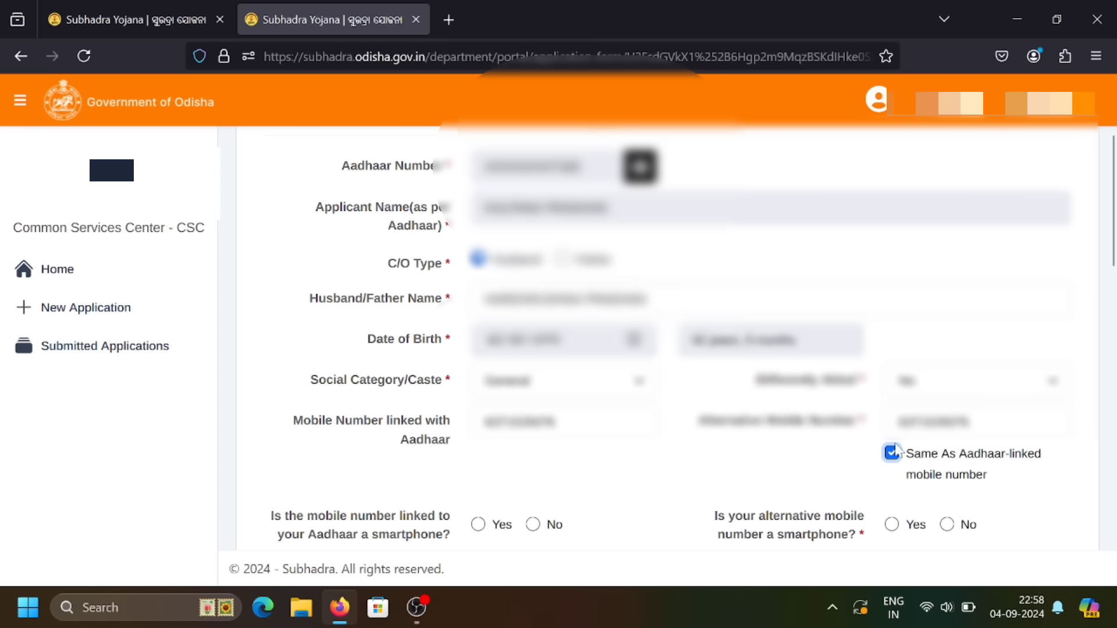
Answer Yes to whether the Aadhaar-linked mobile number is a smartphone.
{"action": "scroll", "coordinate": [884, 431], "scroll_direction": "down", "scroll_amount": 2}
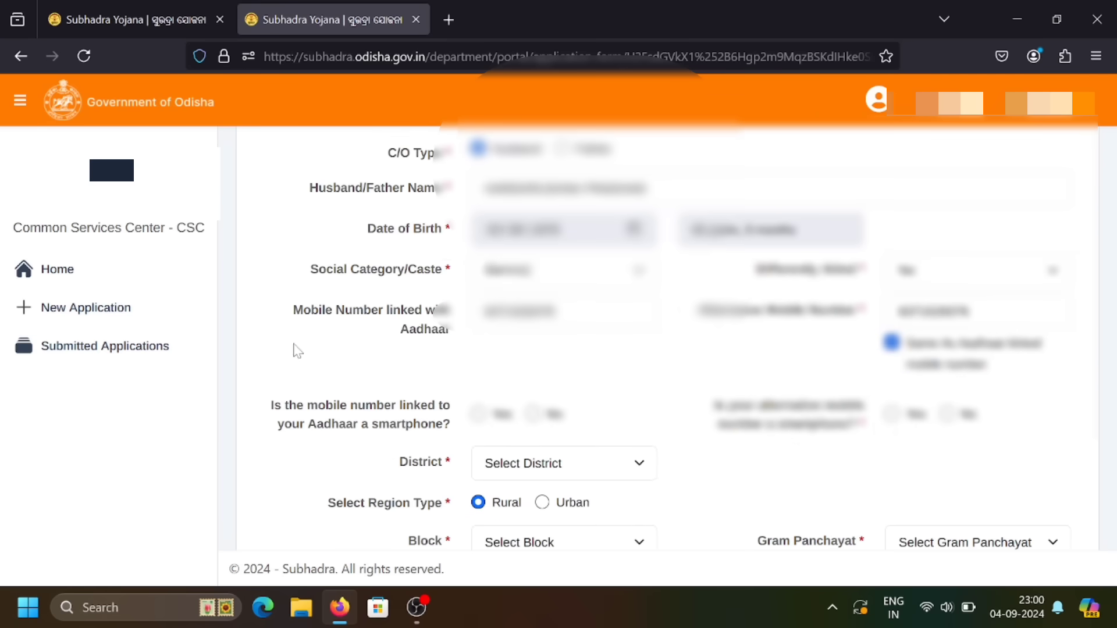
{"action": "left_click_drag", "start_coordinate": [270, 408], "coordinate": [452, 437]}
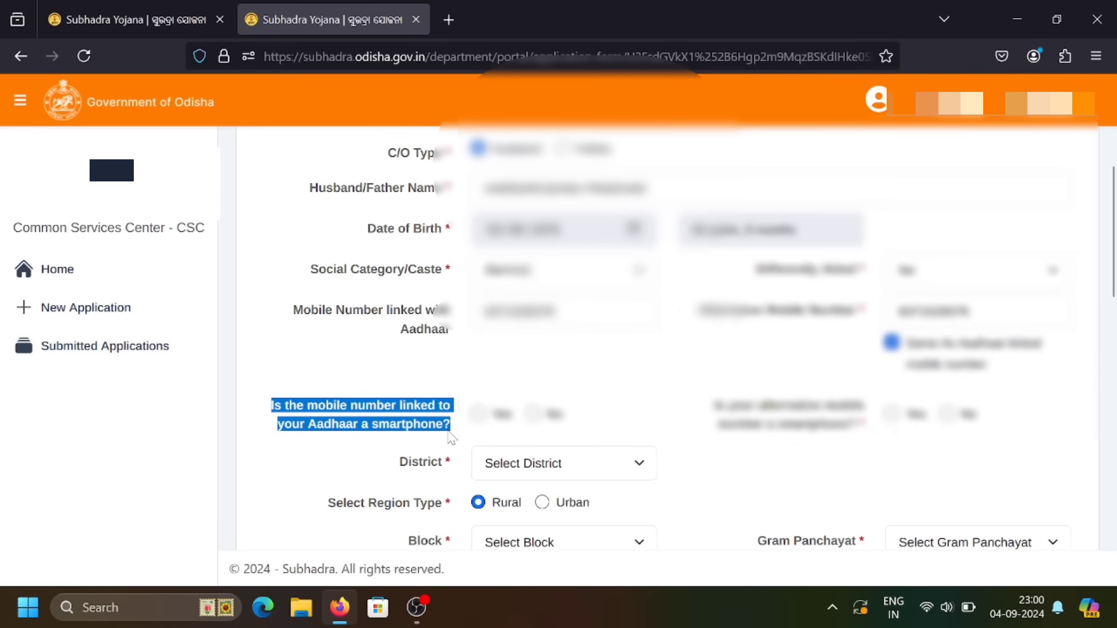
{"action": "left_click", "coordinate": [453, 438]}
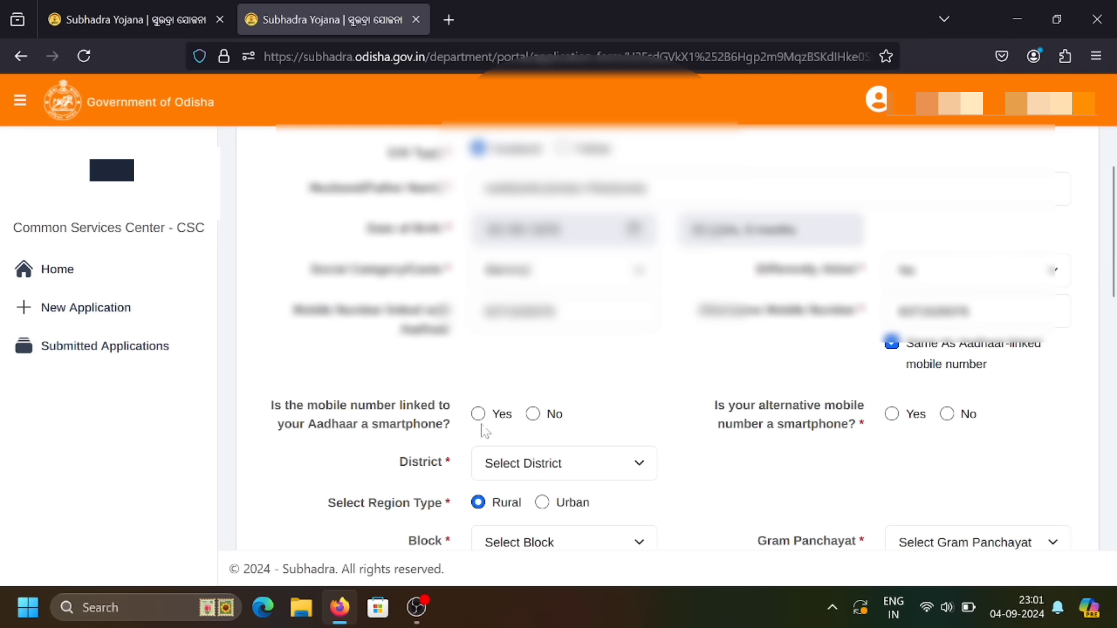
{"action": "left_click", "coordinate": [478, 414]}
Answer Yes to whether the alternative mobile number is a smartphone.
{"action": "left_click_drag", "start_coordinate": [714, 407], "coordinate": [849, 438]}
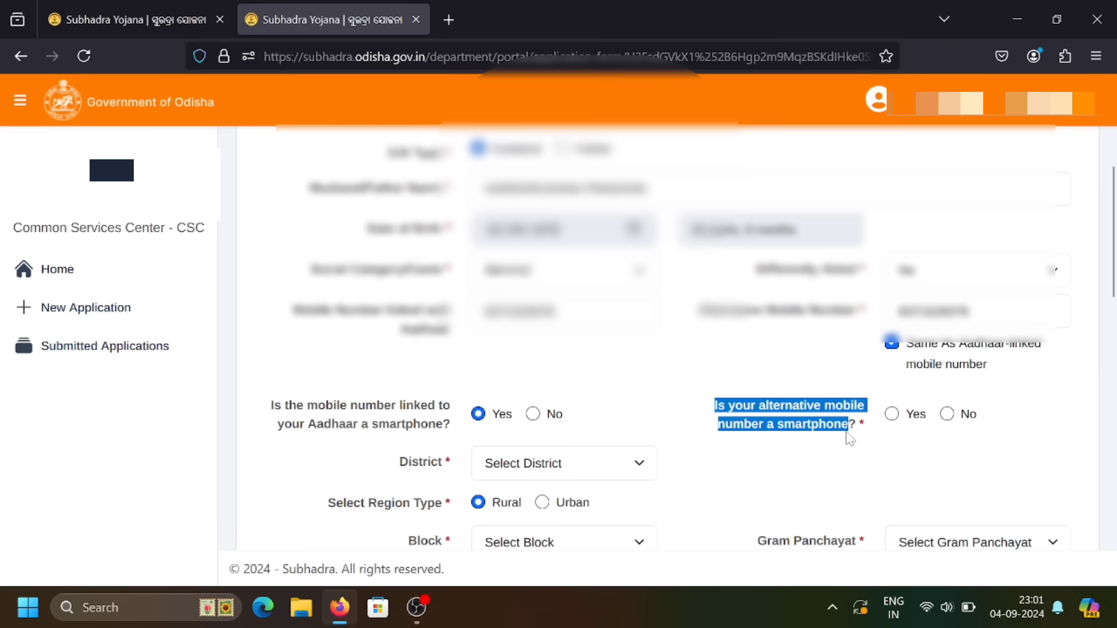
{"action": "left_click", "coordinate": [849, 437]}
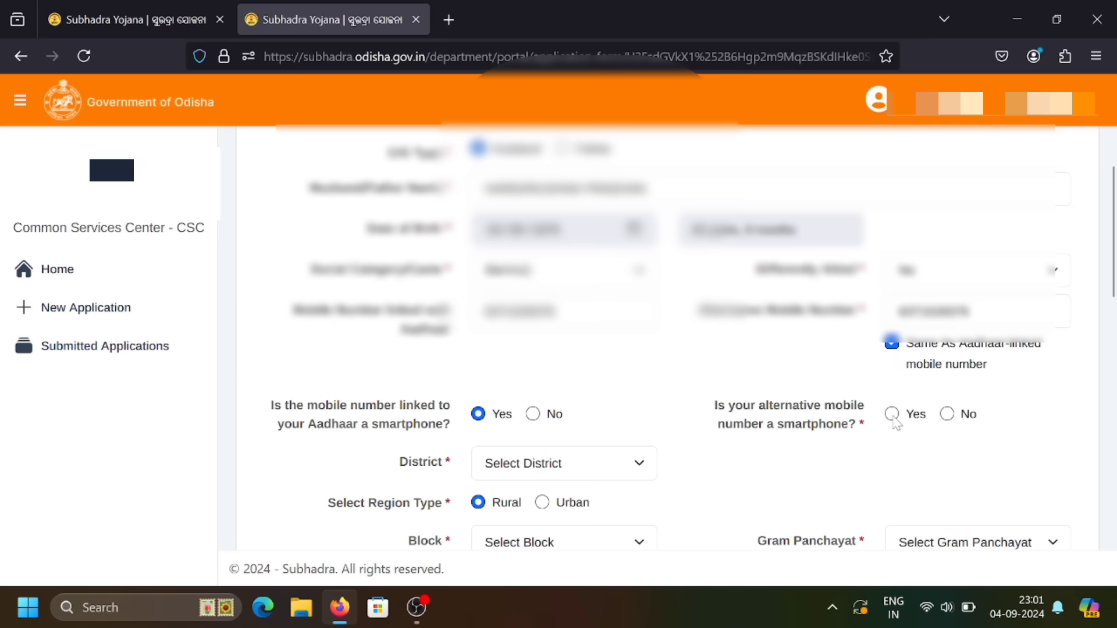
{"action": "left_click", "coordinate": [891, 414]}
{"action": "scroll", "coordinate": [736, 423], "scroll_direction": "down", "scroll_amount": 3}
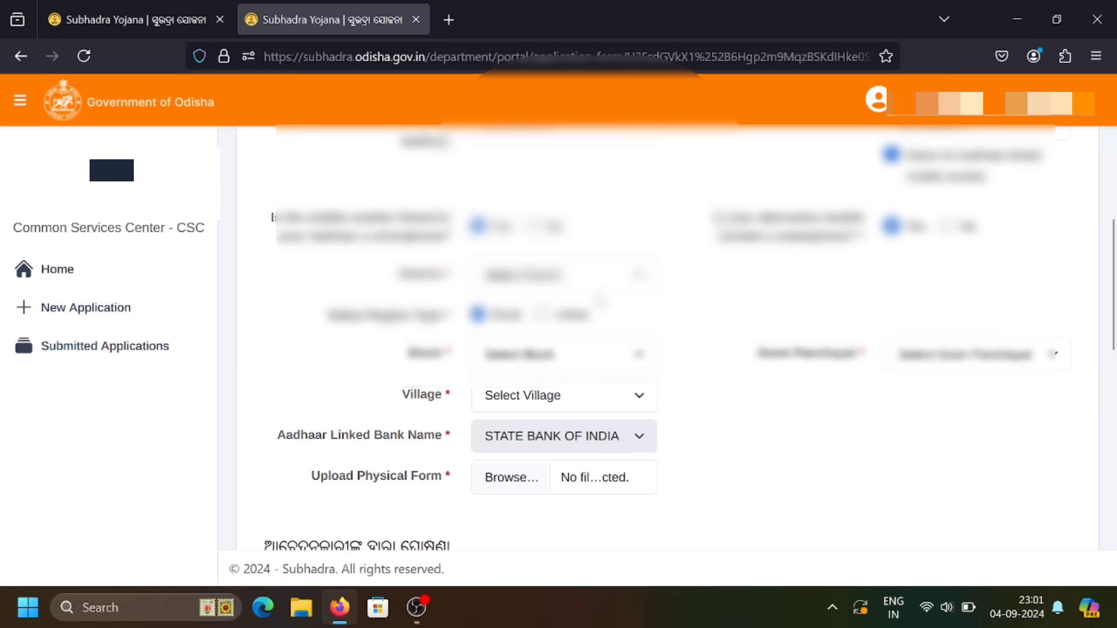
Select Jagatsinghapur as the district, with Region Type left as Rural.
{"action": "left_click", "coordinate": [599, 278]}
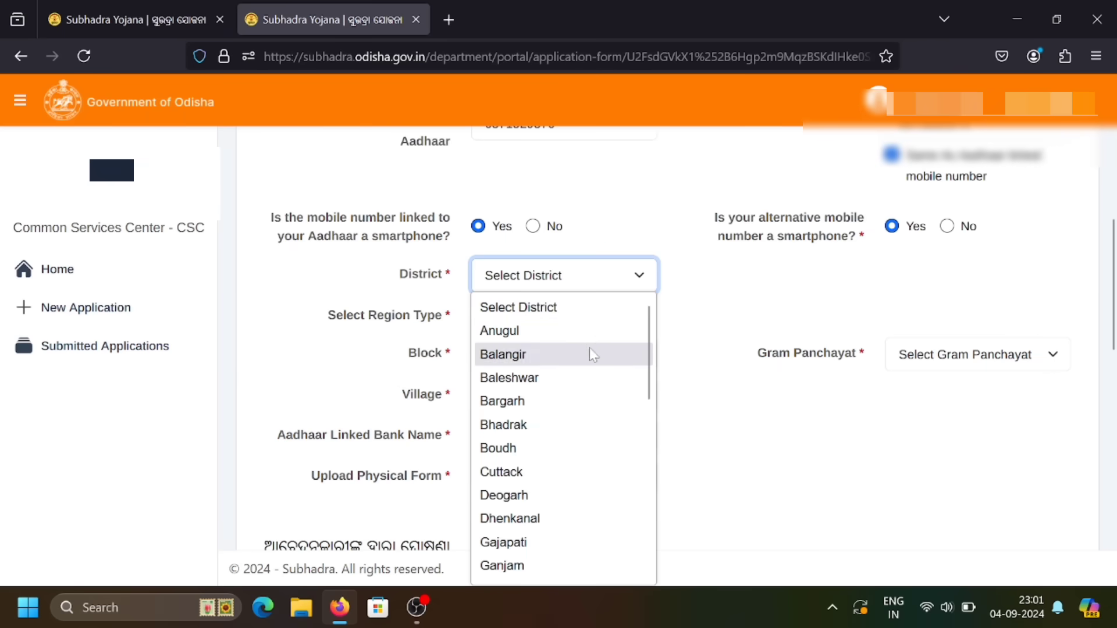
{"action": "left_click", "coordinate": [578, 274]}
{"action": "key", "text": "j"}
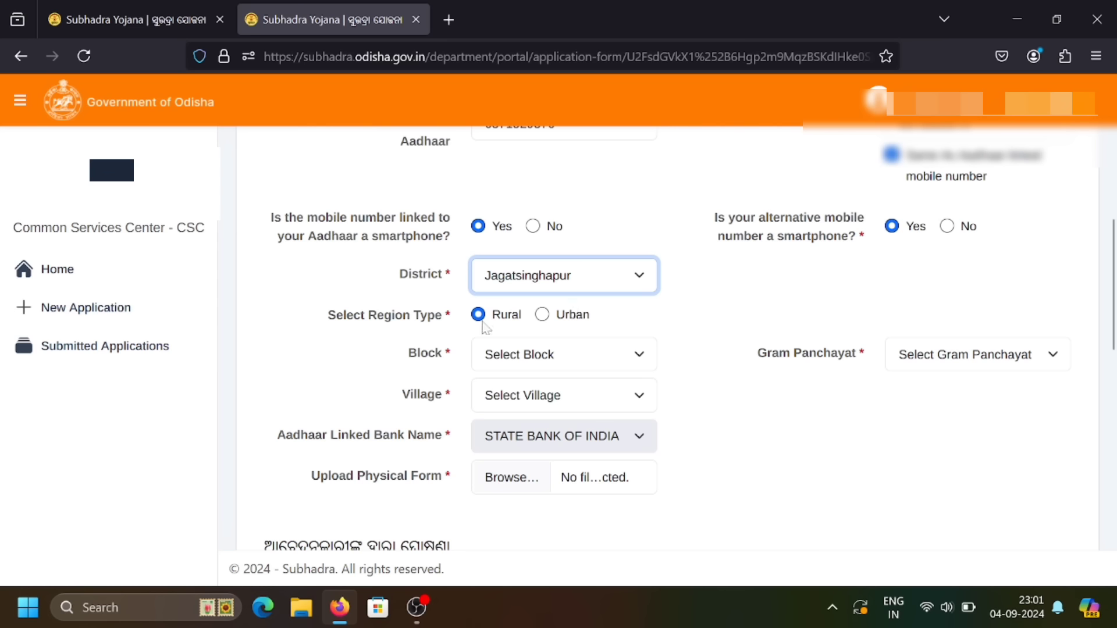
{"action": "left_click", "coordinate": [331, 319]}
{"action": "left_click_drag", "start_coordinate": [330, 319], "coordinate": [554, 322]}
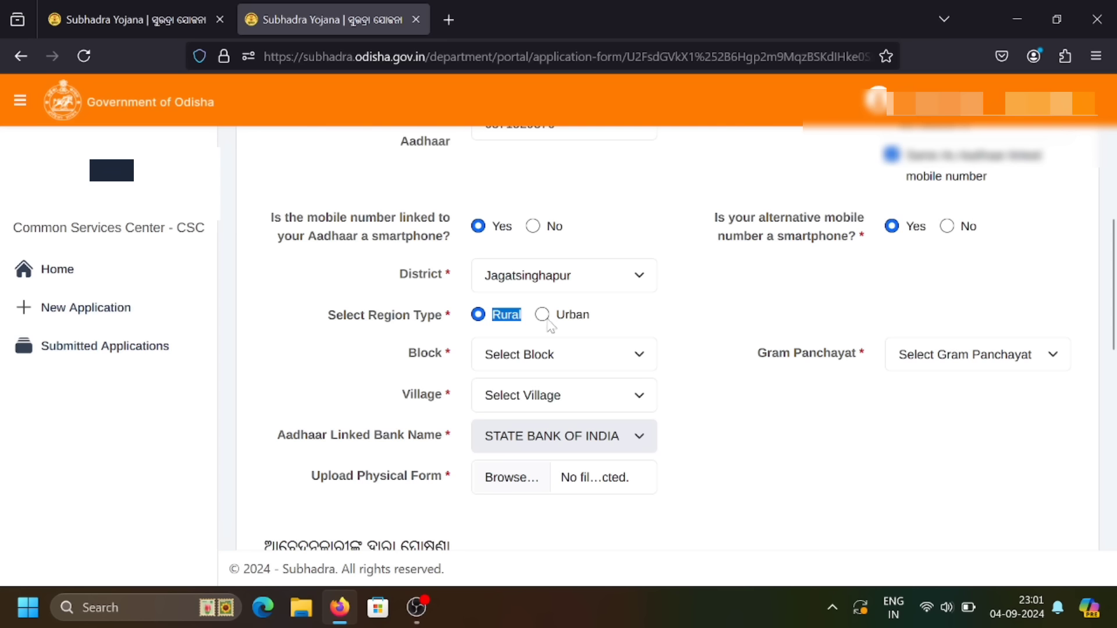
{"action": "left_click", "coordinate": [547, 322]}
Select Balikuda as the block.
{"action": "left_click_drag", "start_coordinate": [409, 352], "coordinate": [448, 356]}
{"action": "left_click", "coordinate": [447, 355]}
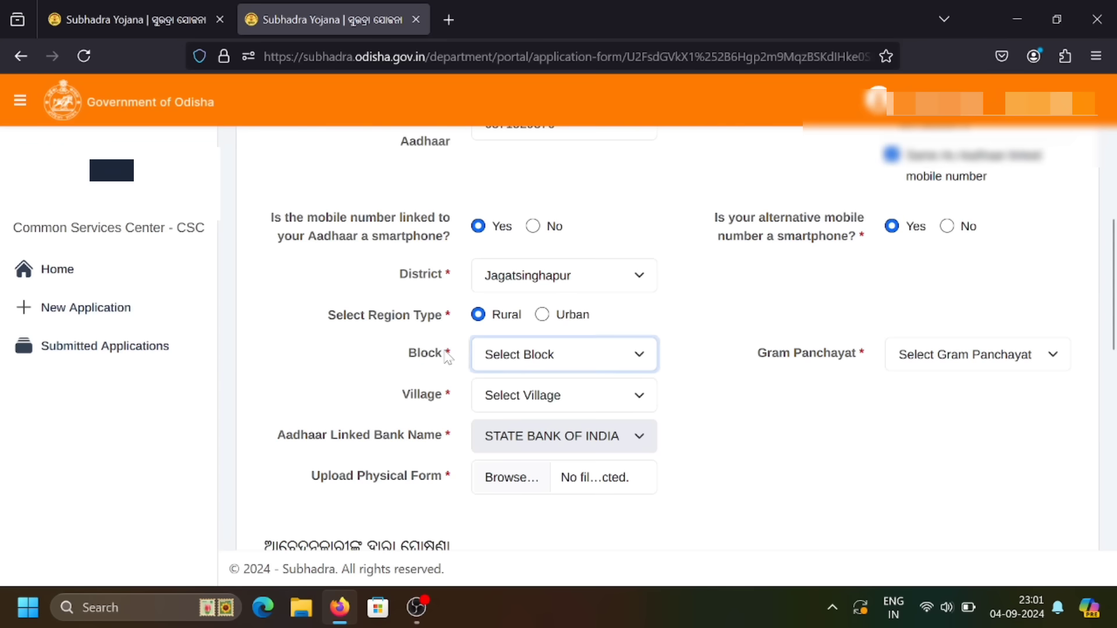
{"action": "left_click", "coordinate": [520, 362]}
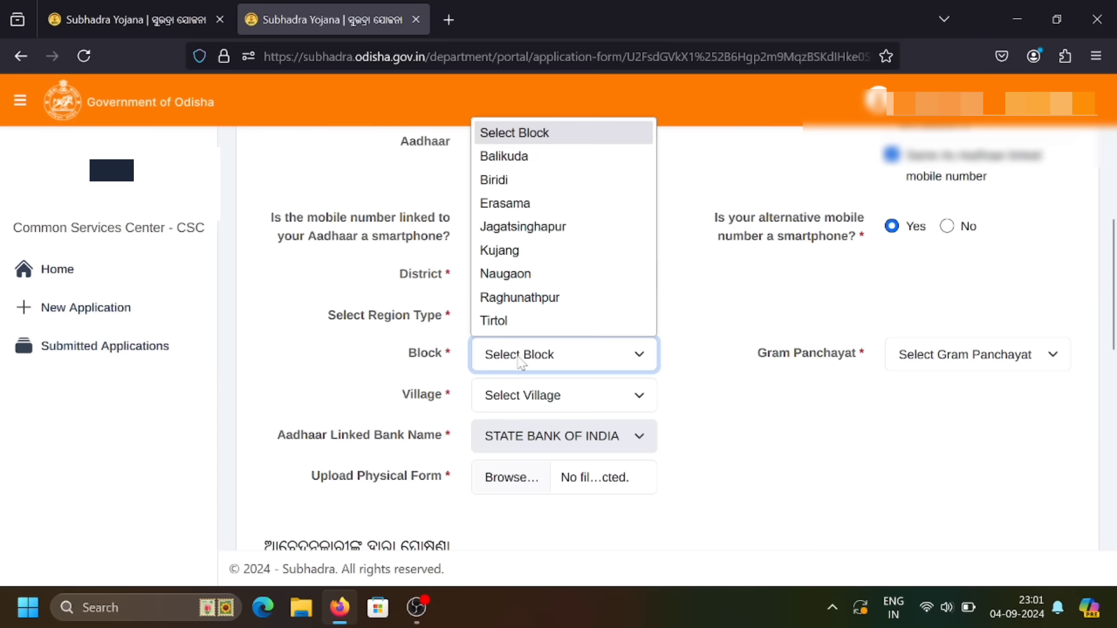
{"action": "left_click", "coordinate": [521, 157]}
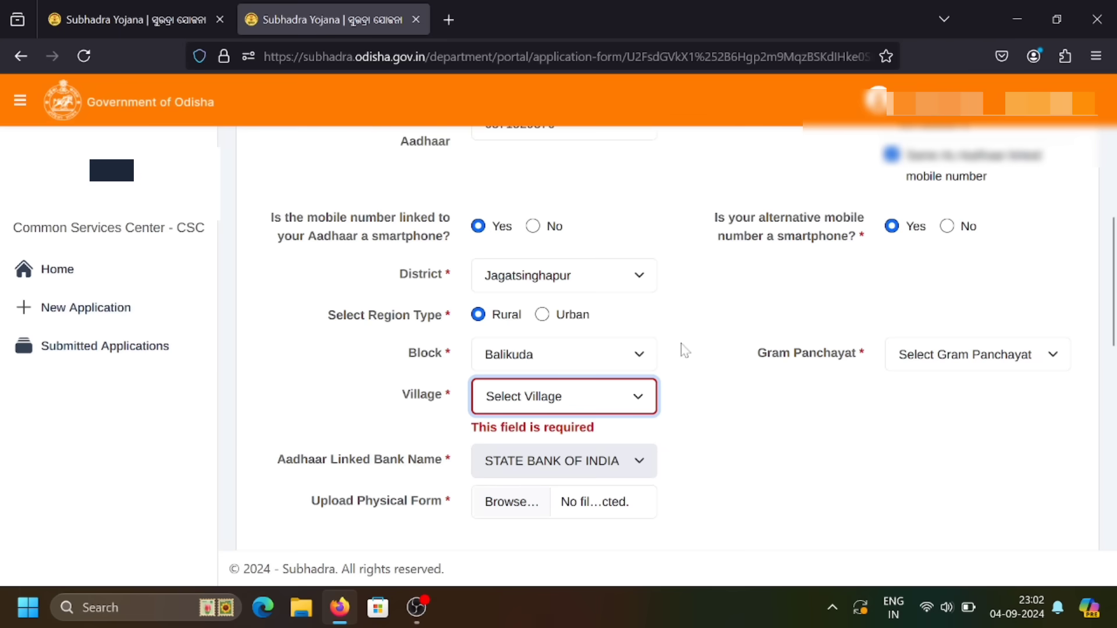
Set the Gram Panchayat to Naharana by typing 'nah' in its list.
{"action": "left_click_drag", "start_coordinate": [761, 356], "coordinate": [858, 353]}
{"action": "left_click", "coordinate": [860, 356]}
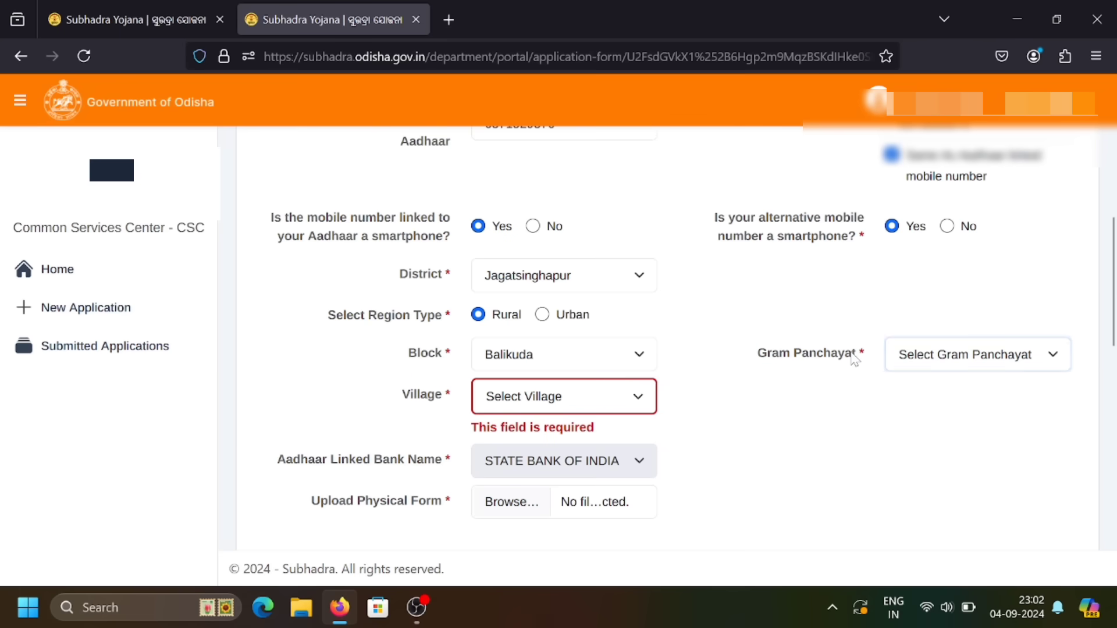
{"action": "left_click", "coordinate": [915, 360]}
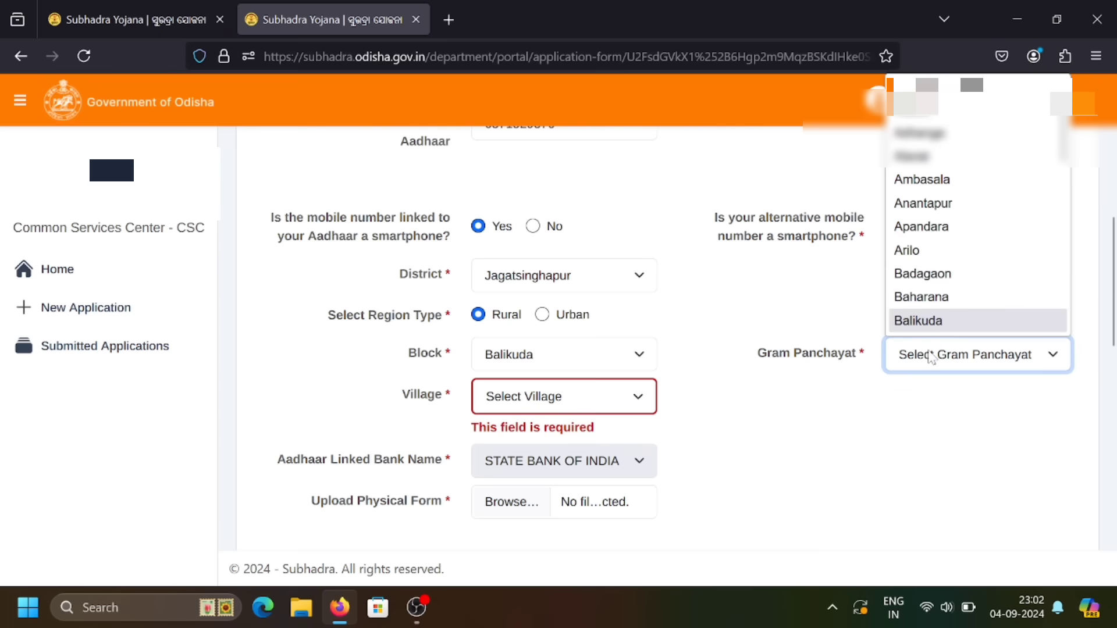
{"action": "type", "text": "nah"}
{"action": "key", "text": "Return"}
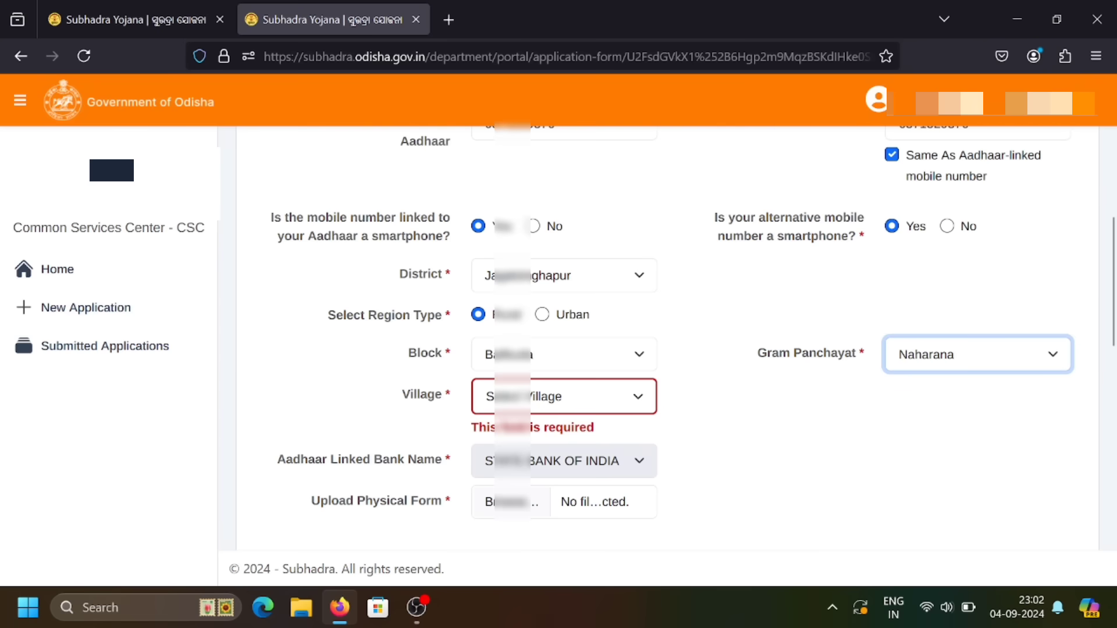
Choose the last entry in the Village list.
{"action": "left_click", "coordinate": [501, 407]}
{"action": "key", "text": "Down"}
{"action": "key", "text": "Down"}
{"action": "key", "text": "Down"}
{"action": "key", "text": "Down"}
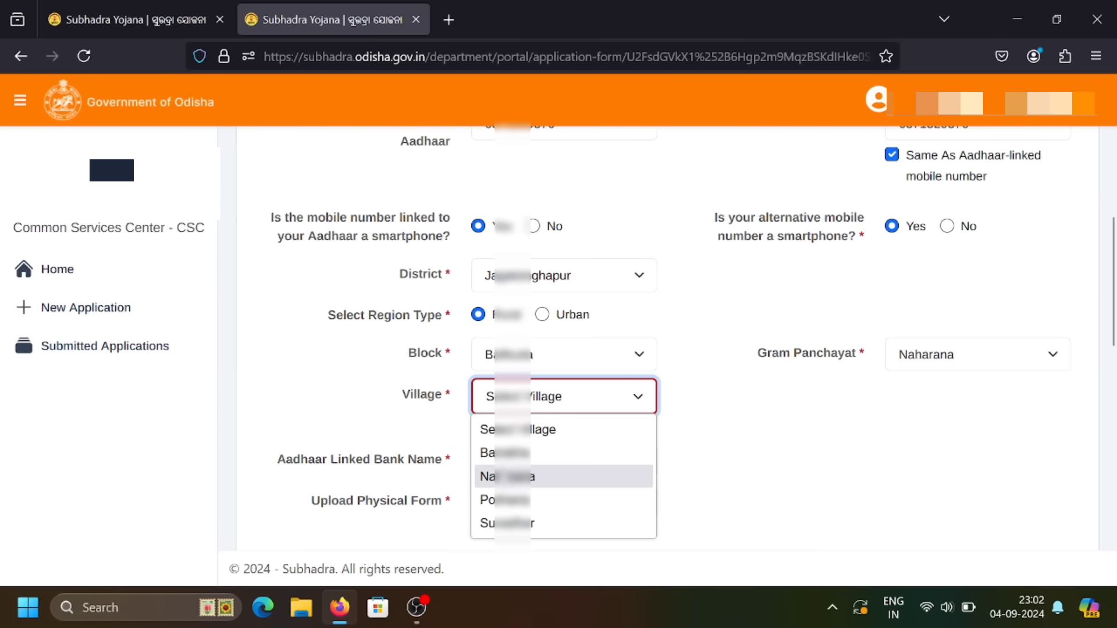
{"action": "left_click", "coordinate": [509, 523]}
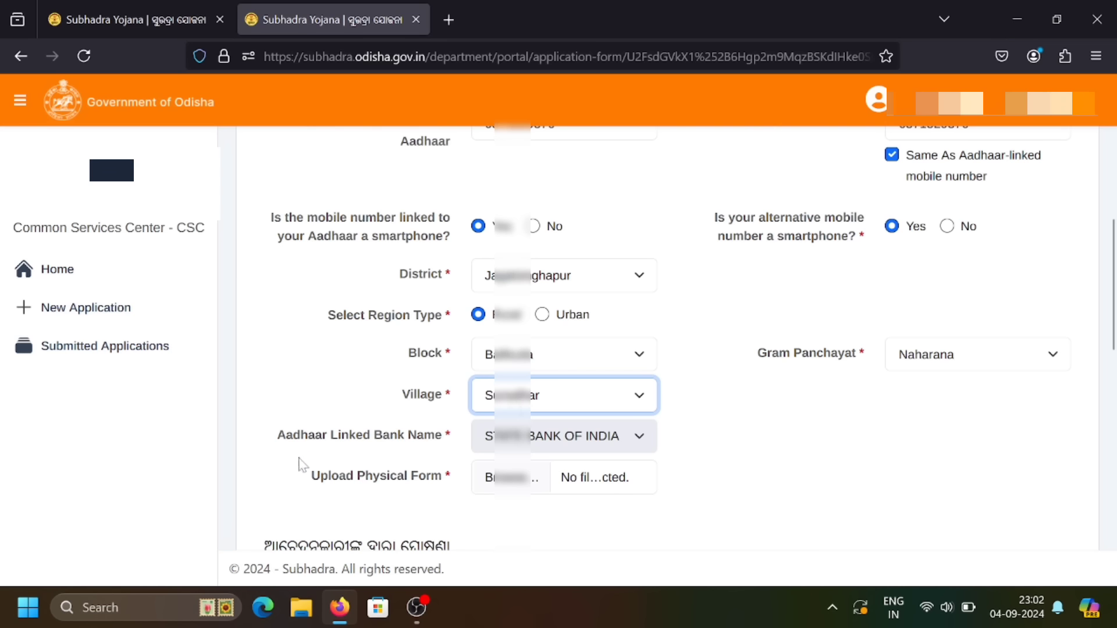
{"action": "left_click_drag", "start_coordinate": [278, 435], "coordinate": [443, 443]}
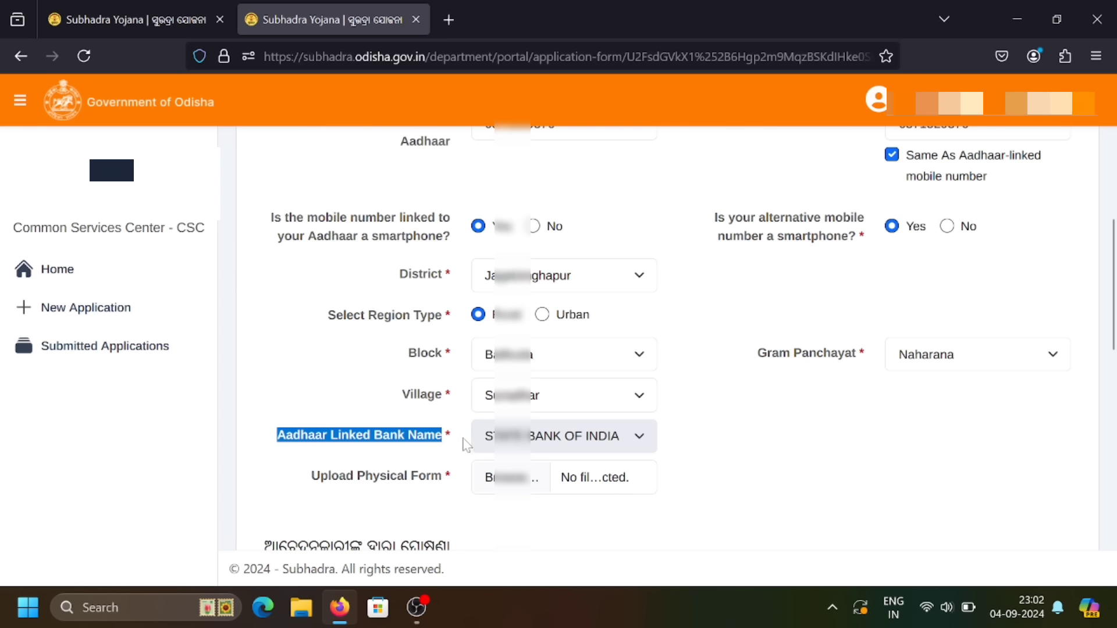
Start attaching the physical application form PDF via Browse… in Upload Physical Form.
{"action": "left_click", "coordinate": [463, 446]}
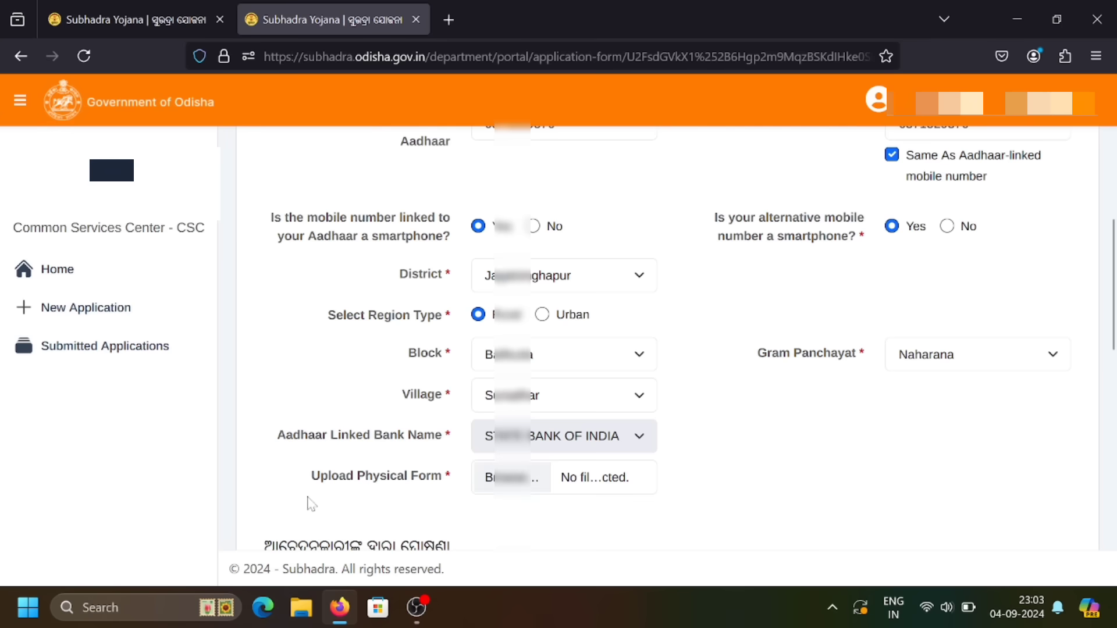
{"action": "left_click_drag", "start_coordinate": [307, 477], "coordinate": [440, 478]}
{"action": "left_click", "coordinate": [442, 483]}
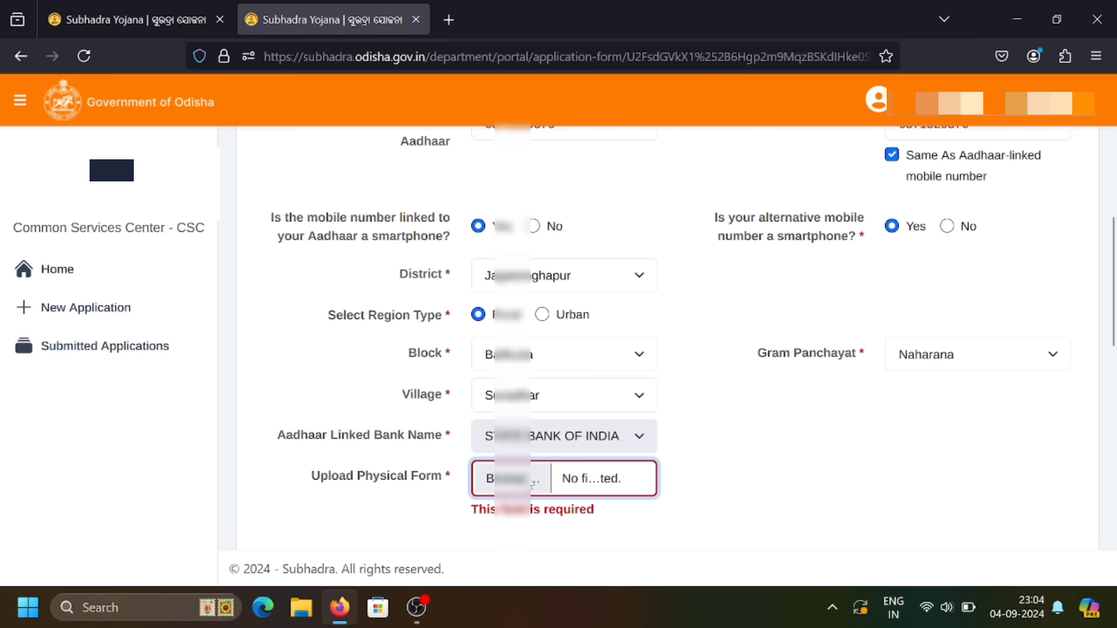
{"action": "left_click", "coordinate": [531, 483]}
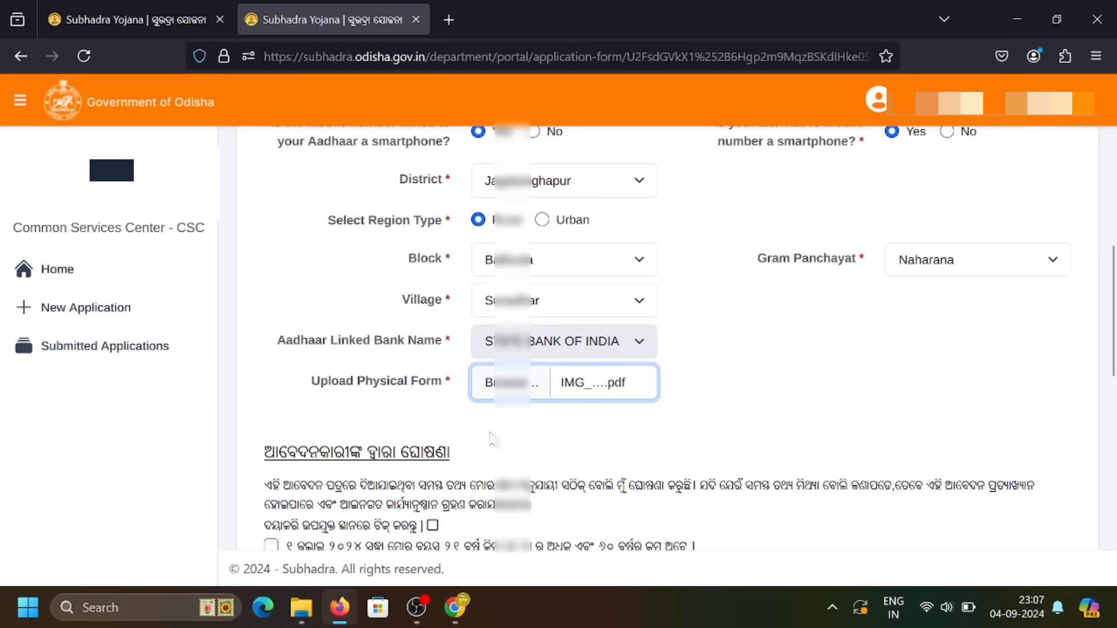
Tick the select-all checkbox so every applicant declaration statement is checked.
{"action": "scroll", "coordinate": [491, 442], "scroll_direction": "down", "scroll_amount": 5}
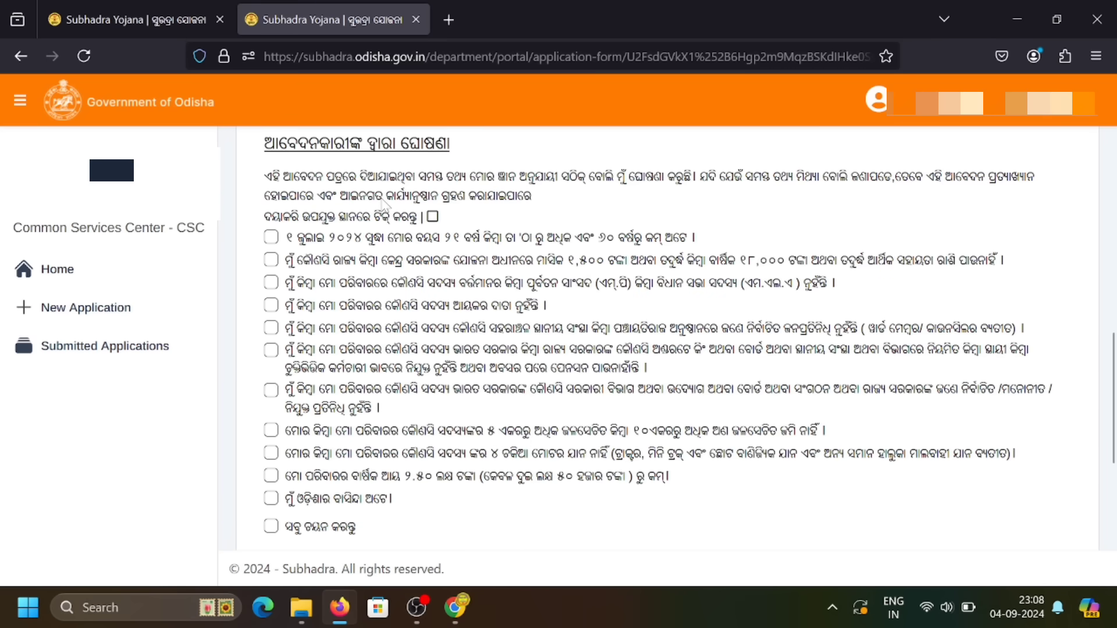
{"action": "left_click_drag", "start_coordinate": [267, 149], "coordinate": [450, 145]}
{"action": "left_click", "coordinate": [451, 145]}
{"action": "scroll", "coordinate": [301, 234], "scroll_direction": "down", "scroll_amount": 1}
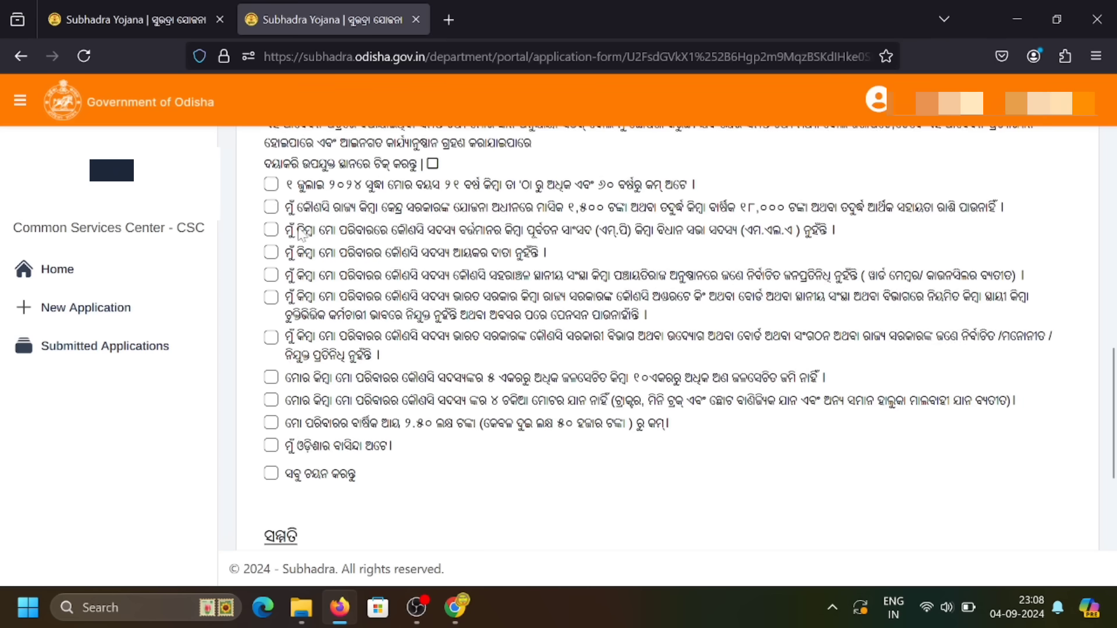
{"action": "scroll", "coordinate": [301, 234], "scroll_direction": "down", "scroll_amount": 1}
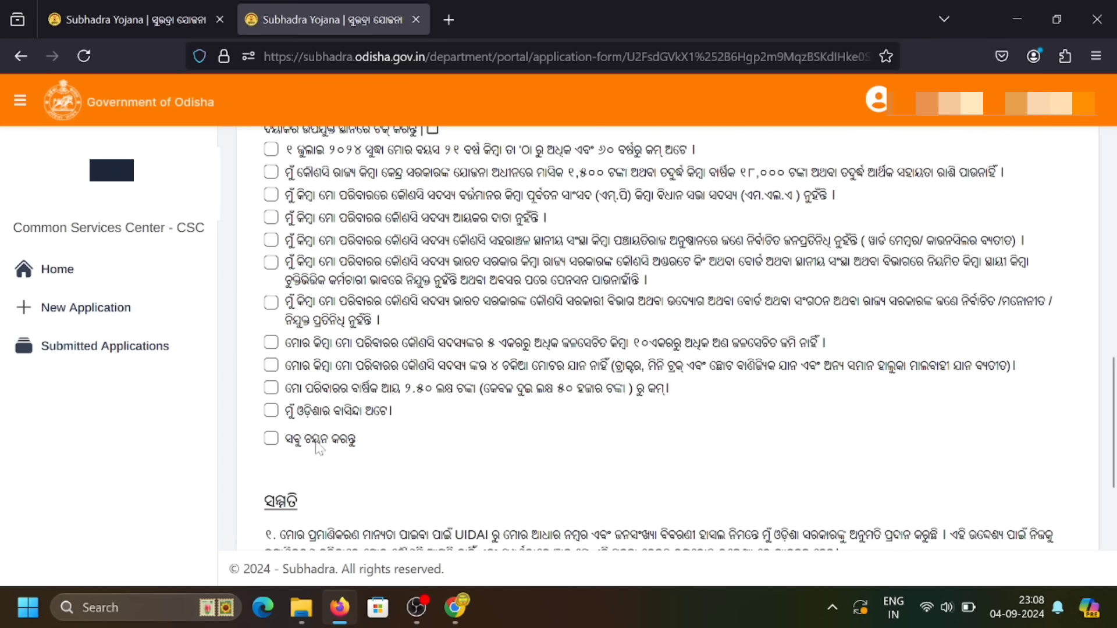
{"action": "left_click", "coordinate": [272, 439]}
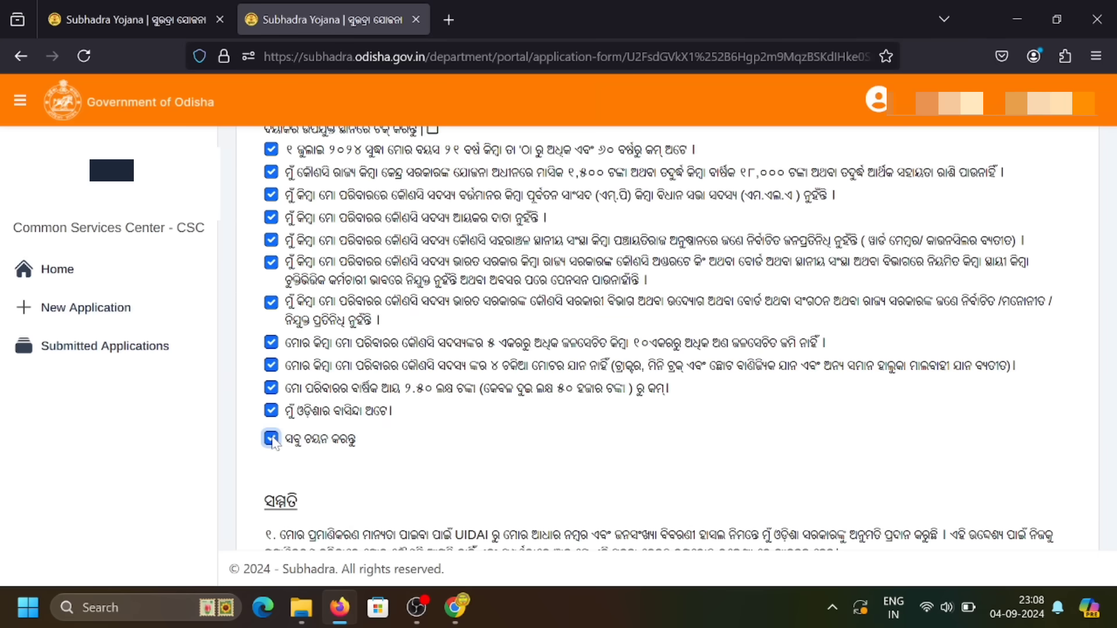
{"action": "scroll", "coordinate": [363, 398], "scroll_direction": "up", "scroll_amount": 3}
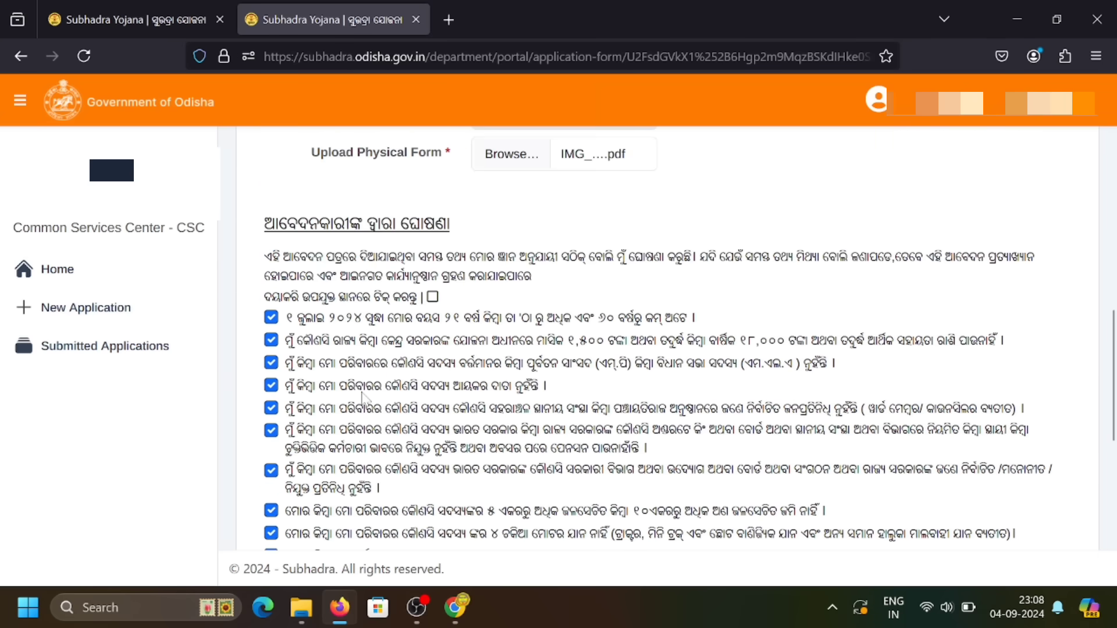
{"action": "scroll", "coordinate": [362, 397], "scroll_direction": "down", "scroll_amount": 3}
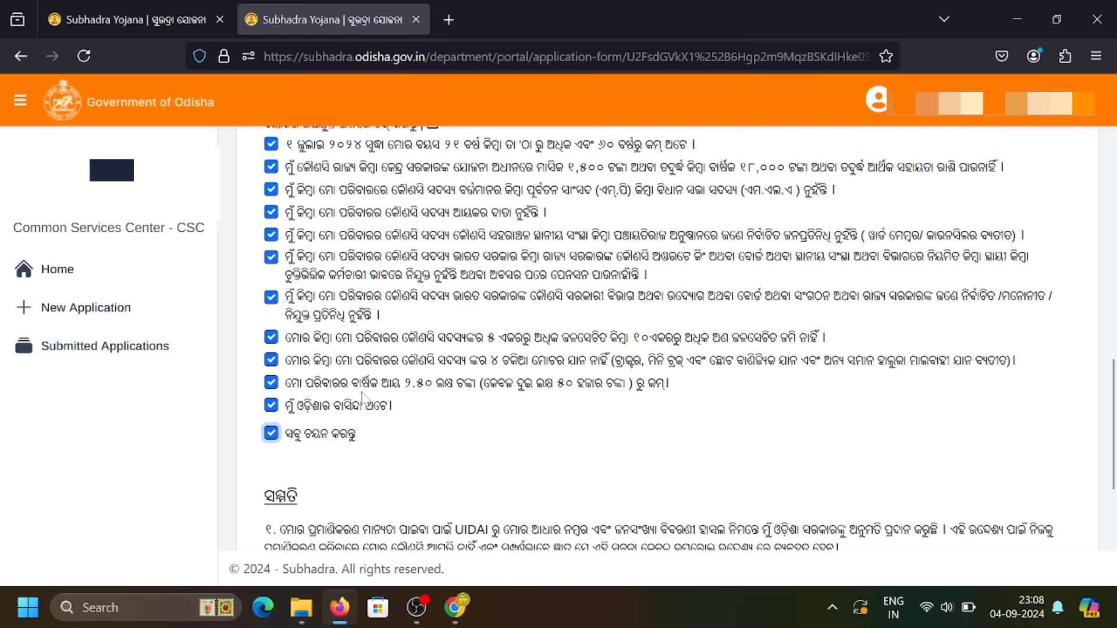
{"action": "scroll", "coordinate": [365, 399], "scroll_direction": "down", "scroll_amount": 4}
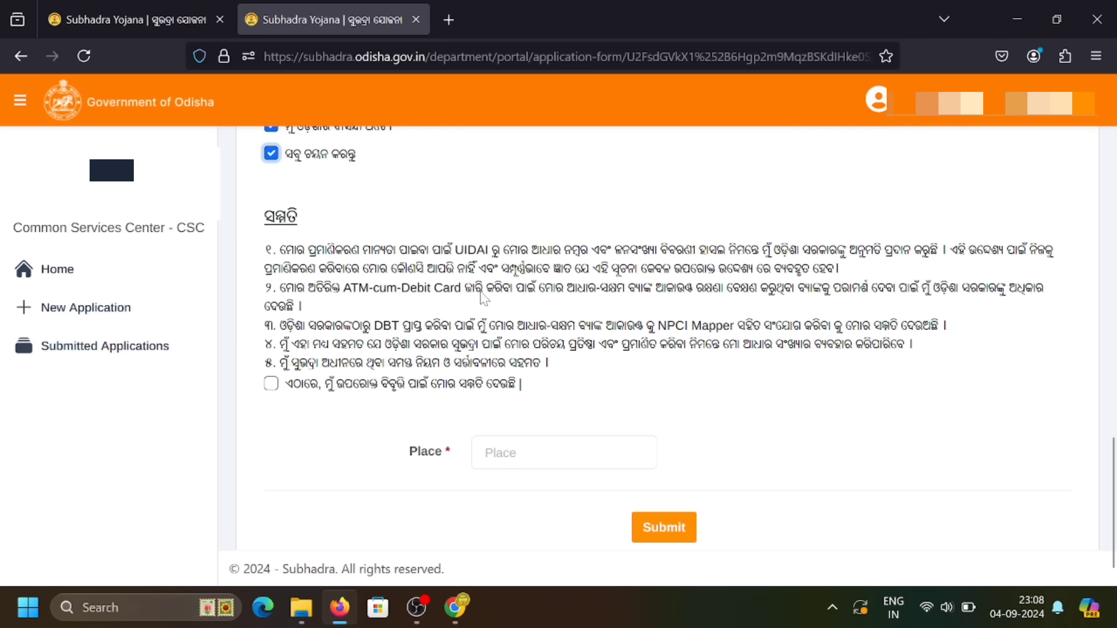
Agree to the ATM-cum-Debit Card consent statements.
{"action": "left_click_drag", "start_coordinate": [344, 289], "coordinate": [465, 298]}
{"action": "left_click", "coordinate": [462, 303]}
{"action": "left_click", "coordinate": [272, 387]}
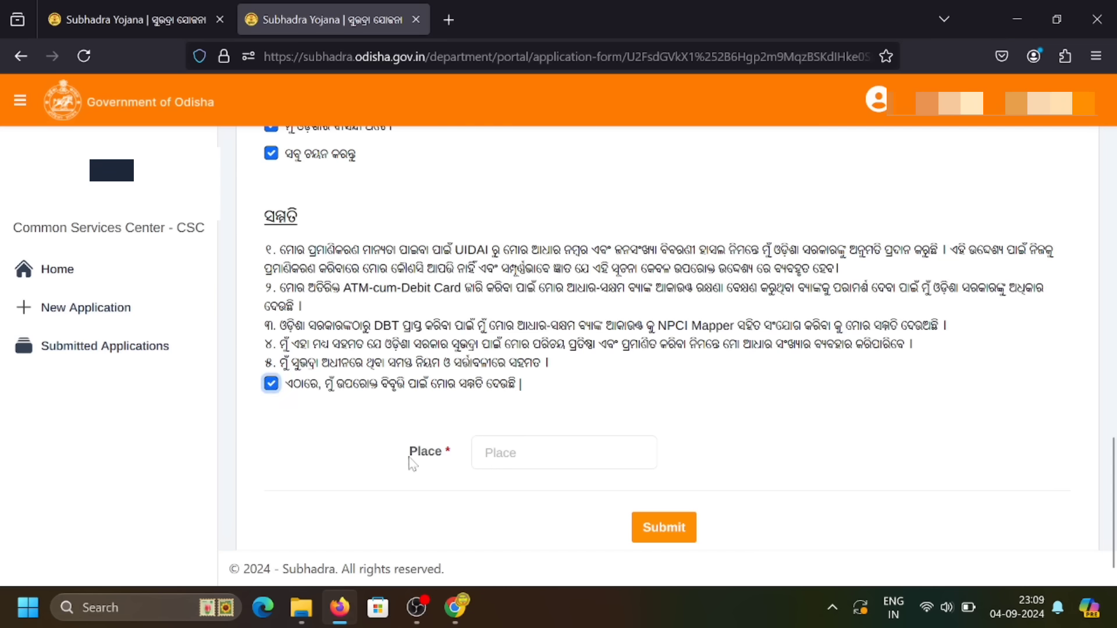
Enter SUNABEDA as the Place, then scroll through the form to review the details.
{"action": "left_click_drag", "start_coordinate": [415, 456], "coordinate": [446, 458]}
{"action": "left_click", "coordinate": [446, 458]}
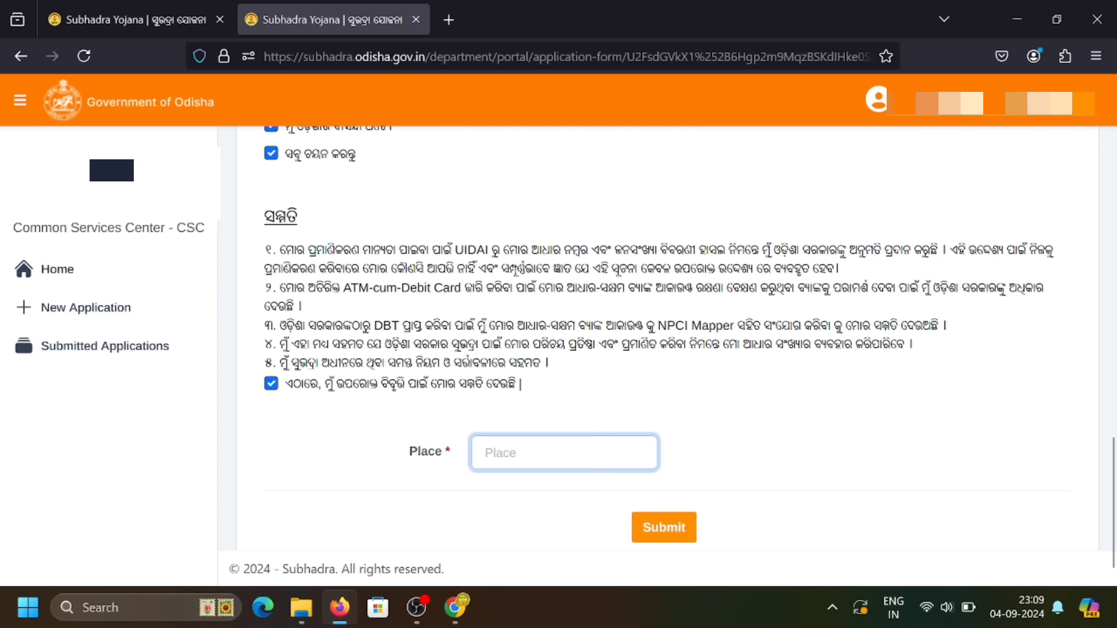
{"action": "type", "text": "S"}
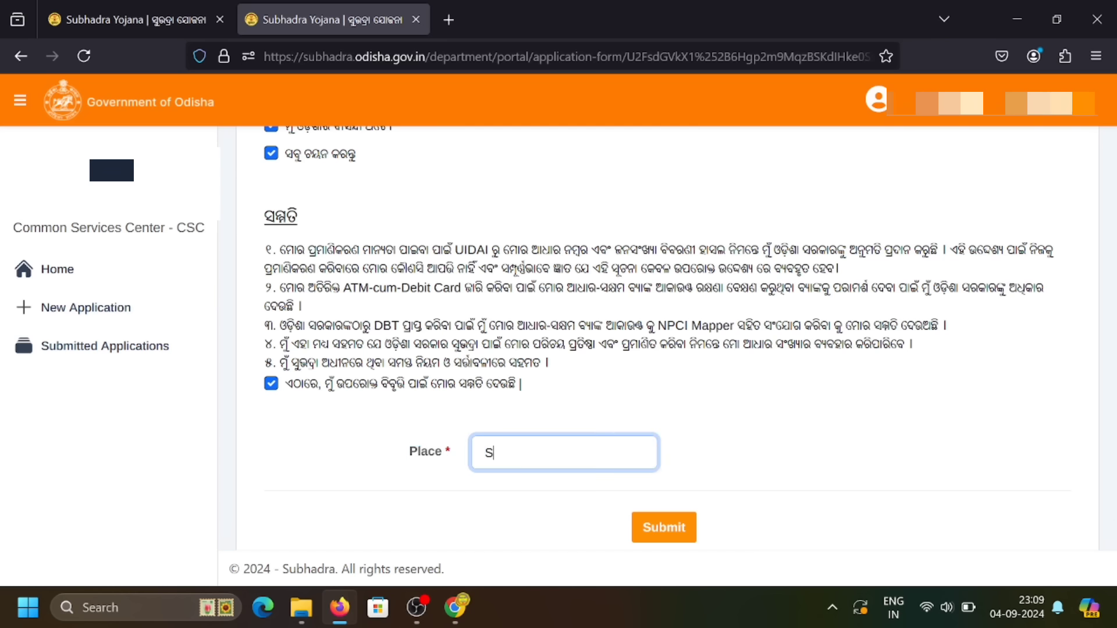
{"action": "type", "text": "UNABEDA"}
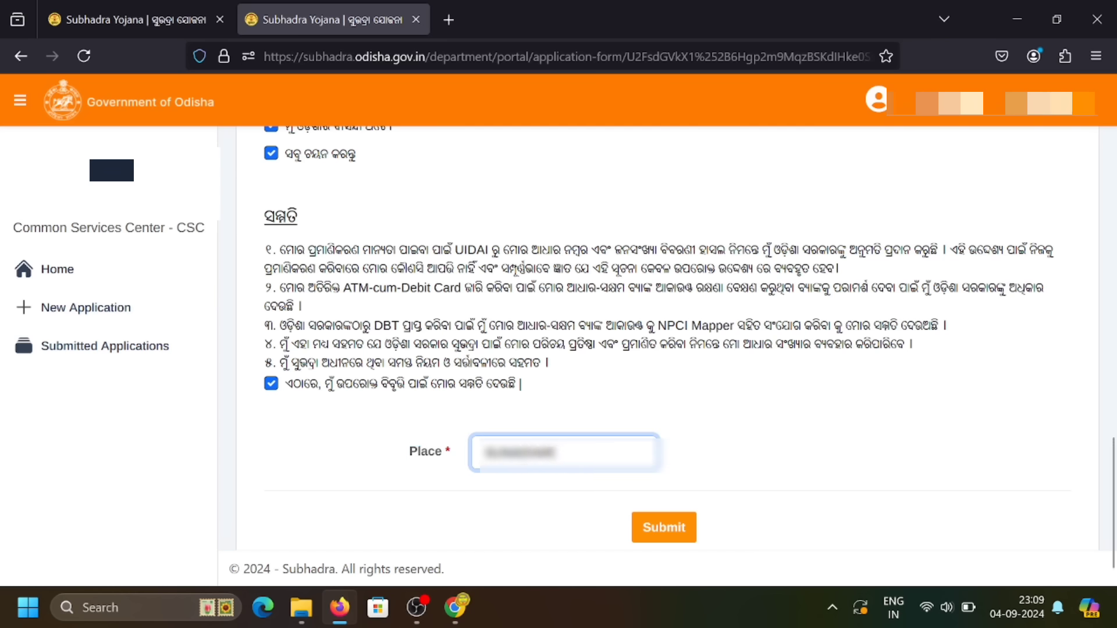
{"action": "scroll", "coordinate": [591, 416], "scroll_direction": "up", "scroll_amount": 15}
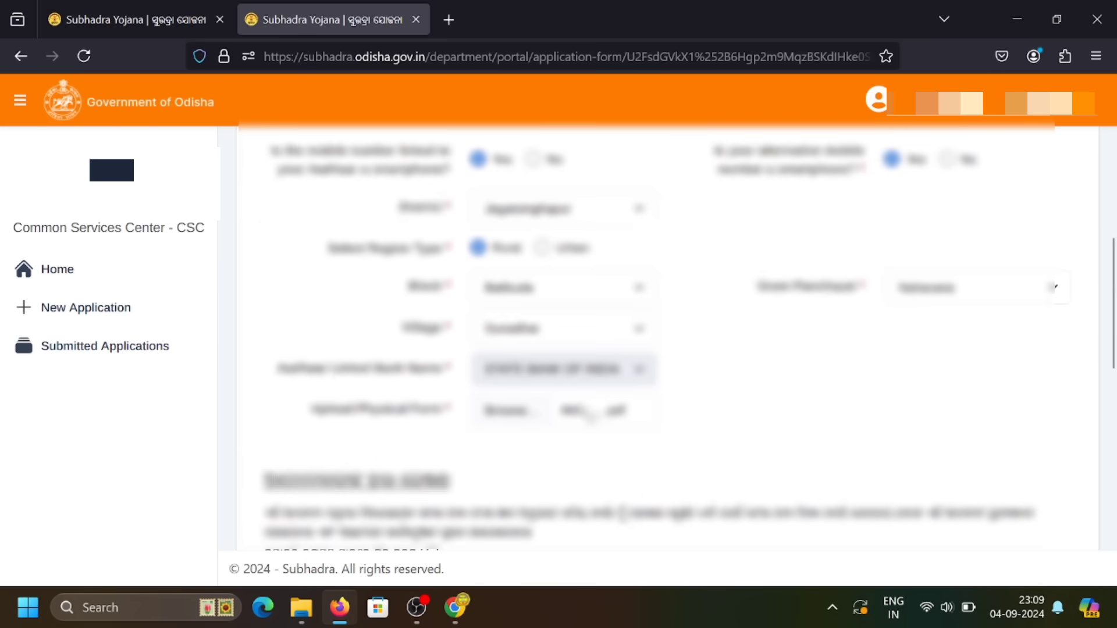
{"action": "scroll", "coordinate": [590, 416], "scroll_direction": "up", "scroll_amount": 3}
{"action": "scroll", "coordinate": [591, 416], "scroll_direction": "down", "scroll_amount": 3}
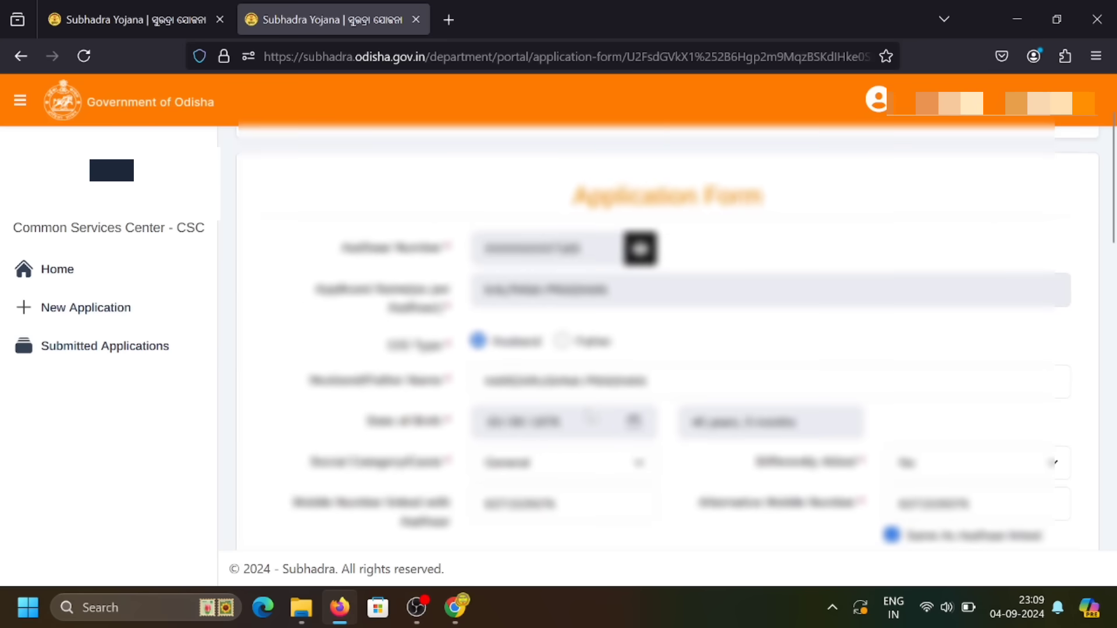
{"action": "scroll", "coordinate": [591, 416], "scroll_direction": "down", "scroll_amount": 2}
{"action": "scroll", "coordinate": [590, 416], "scroll_direction": "up", "scroll_amount": 1}
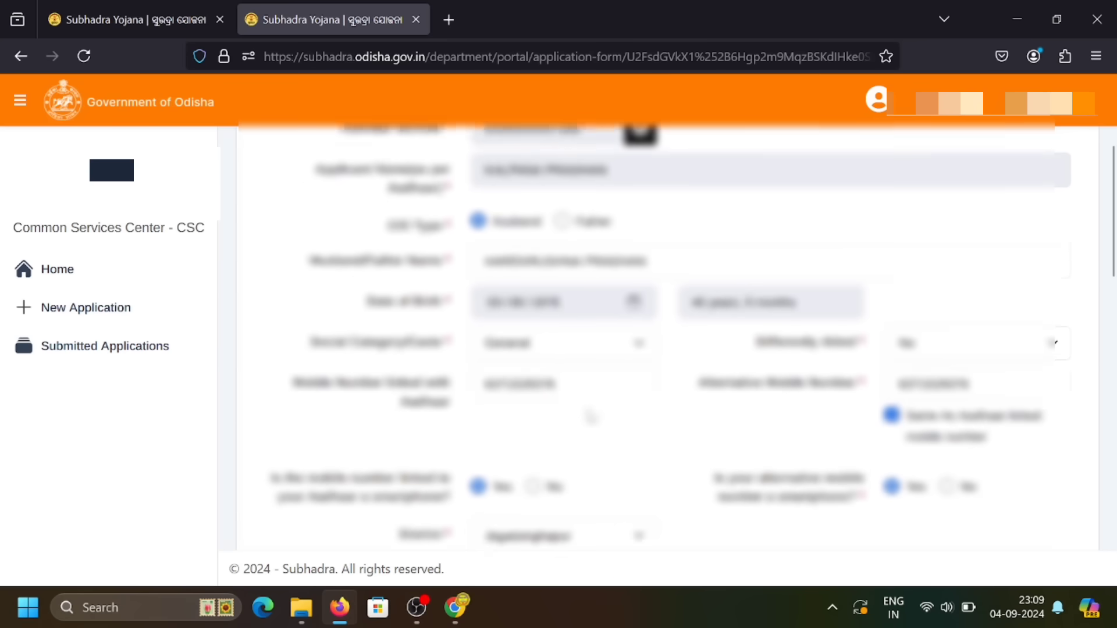
{"action": "scroll", "coordinate": [590, 415], "scroll_direction": "down", "scroll_amount": 2}
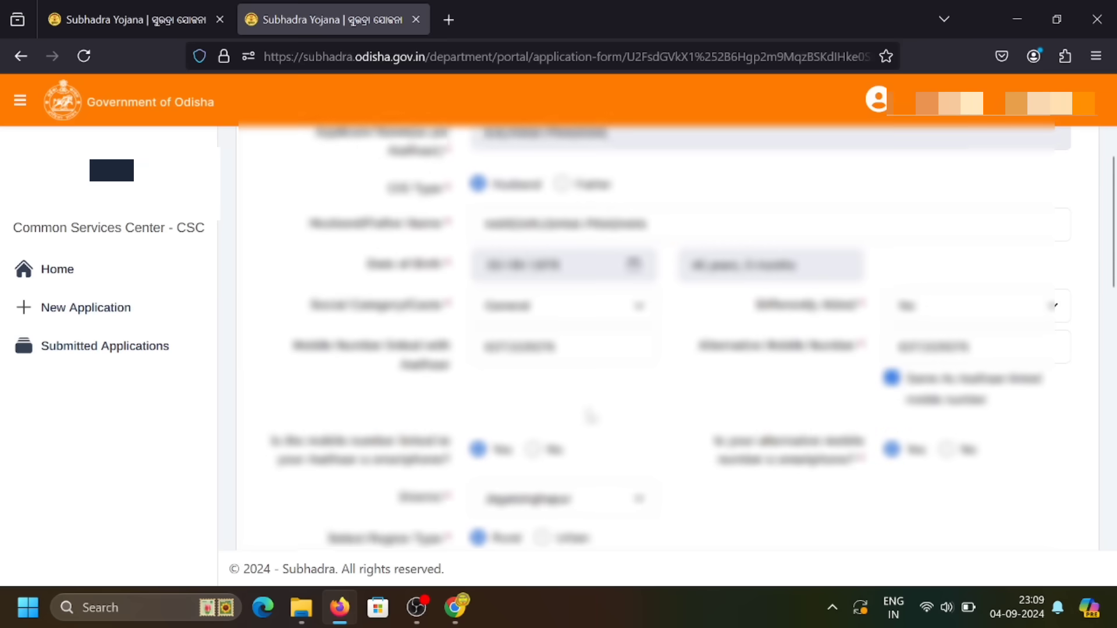
{"action": "scroll", "coordinate": [590, 416], "scroll_direction": "down", "scroll_amount": 5}
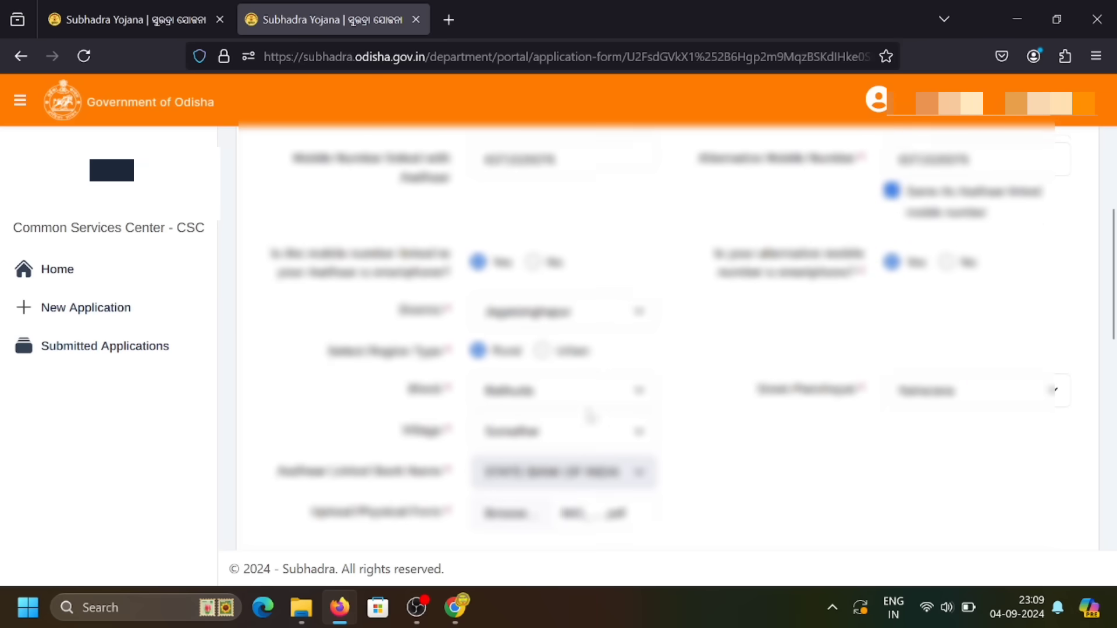
Submit the completed application form from the bottom of the page.
{"action": "scroll", "coordinate": [590, 415], "scroll_direction": "down", "scroll_amount": 20}
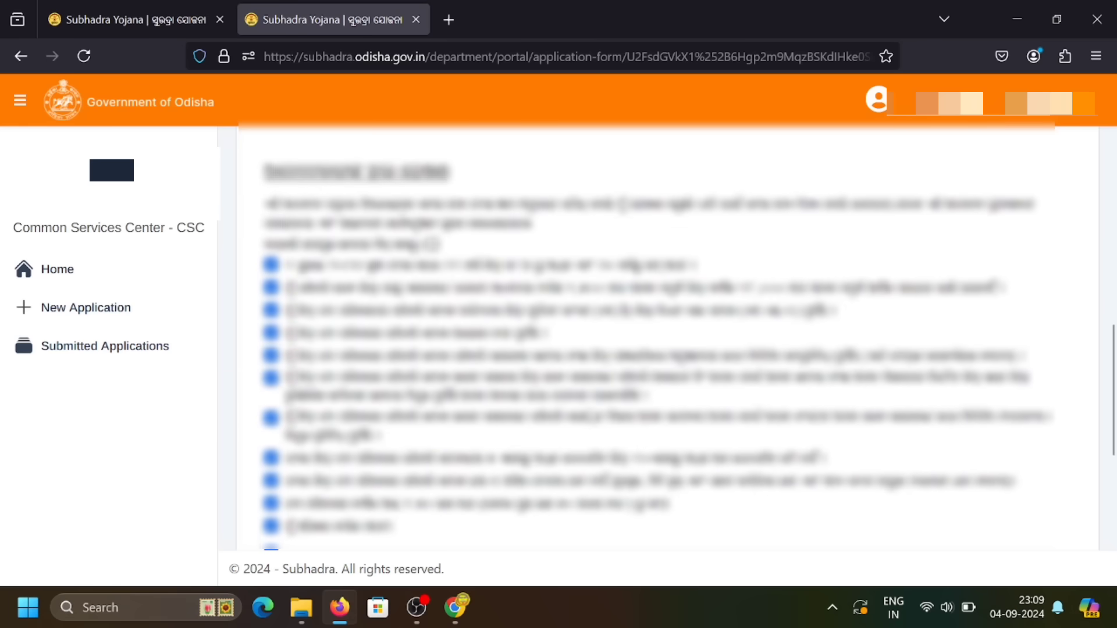
{"action": "scroll", "coordinate": [591, 416], "scroll_direction": "down", "scroll_amount": 5}
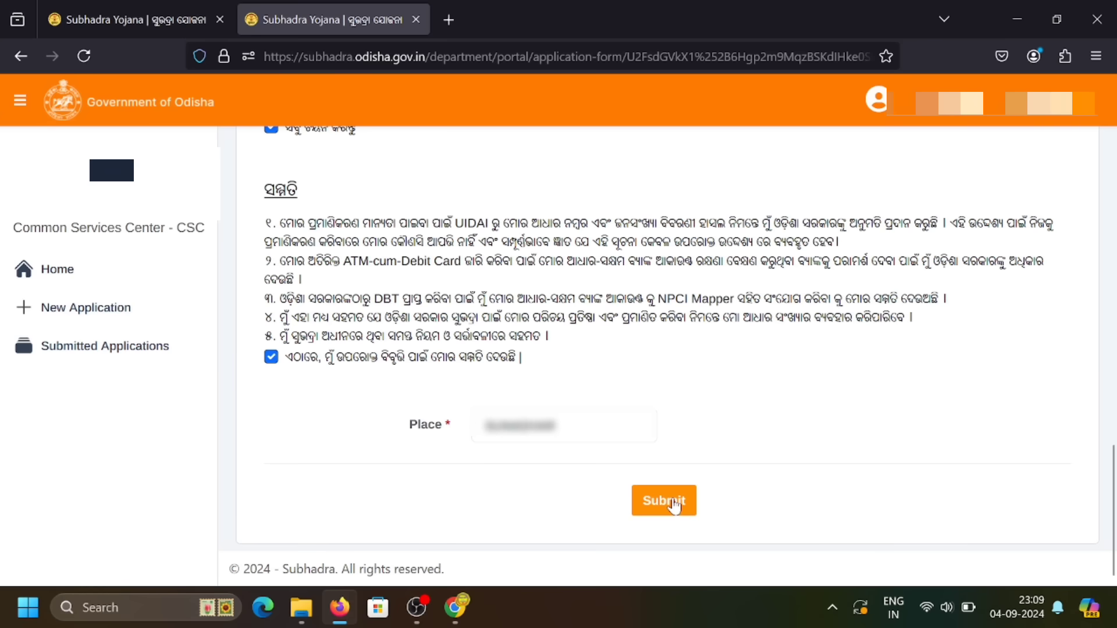
{"action": "left_click", "coordinate": [670, 504]}
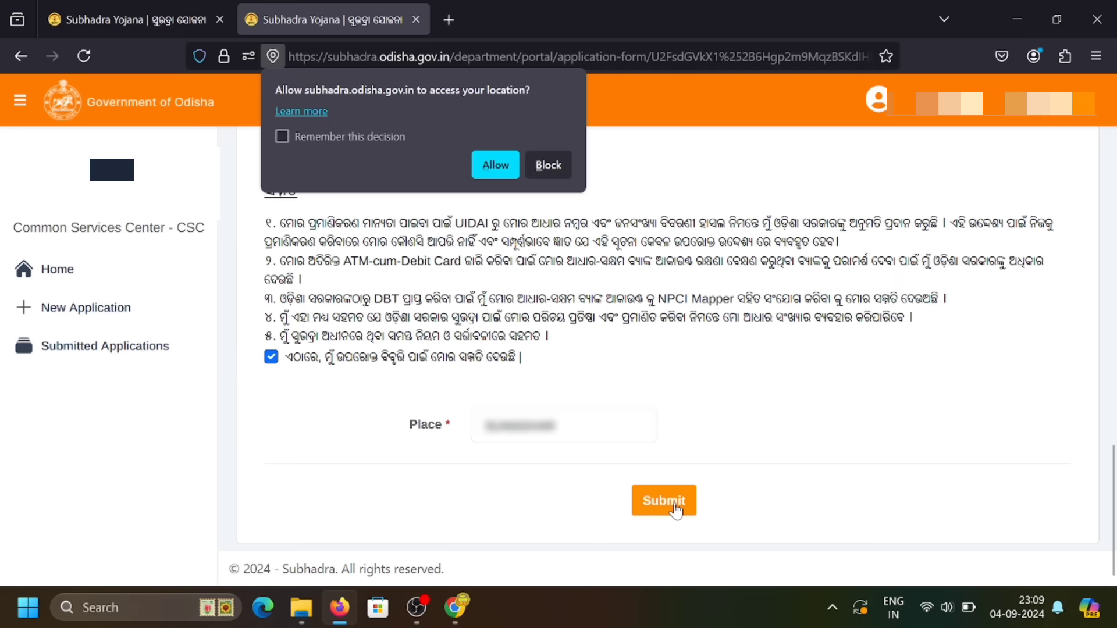
Allow location access, then scroll the signed declaration preview down to the Cancel and Proceed buttons.
{"action": "left_click", "coordinate": [493, 168]}
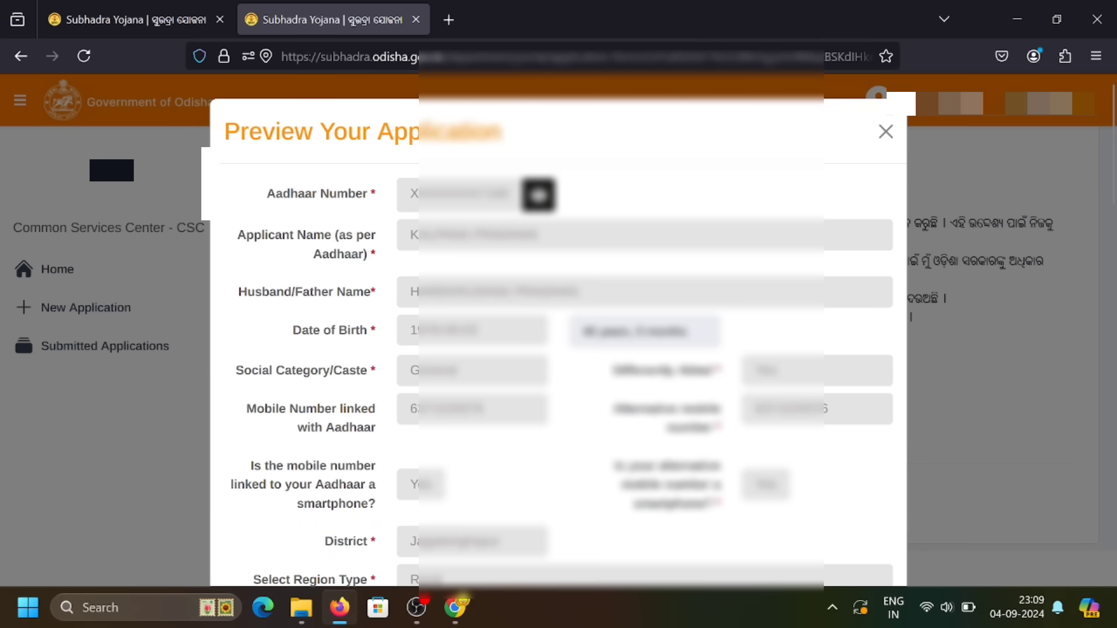
{"action": "scroll", "coordinate": [482, 162], "scroll_direction": "down", "scroll_amount": 3}
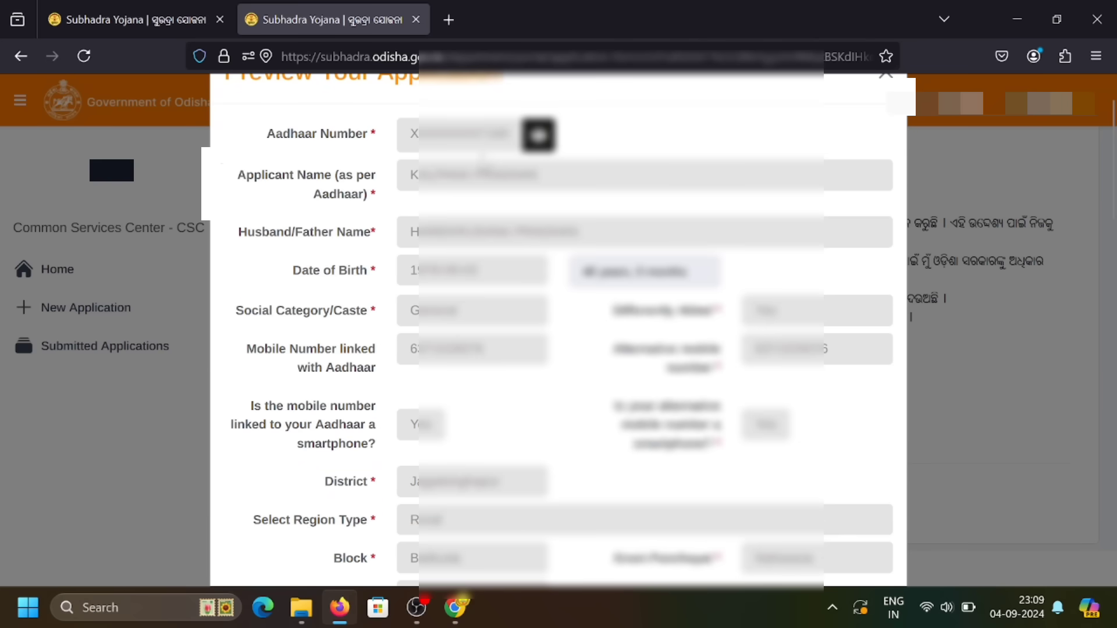
{"action": "scroll", "coordinate": [483, 162], "scroll_direction": "down", "scroll_amount": 3}
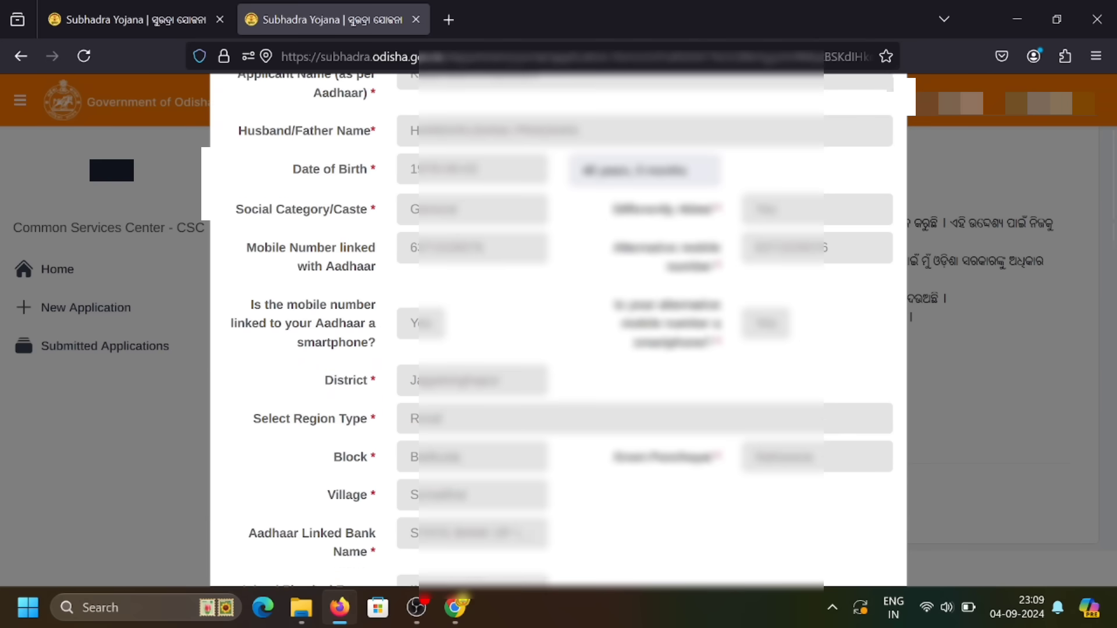
{"action": "scroll", "coordinate": [483, 162], "scroll_direction": "down", "scroll_amount": 6}
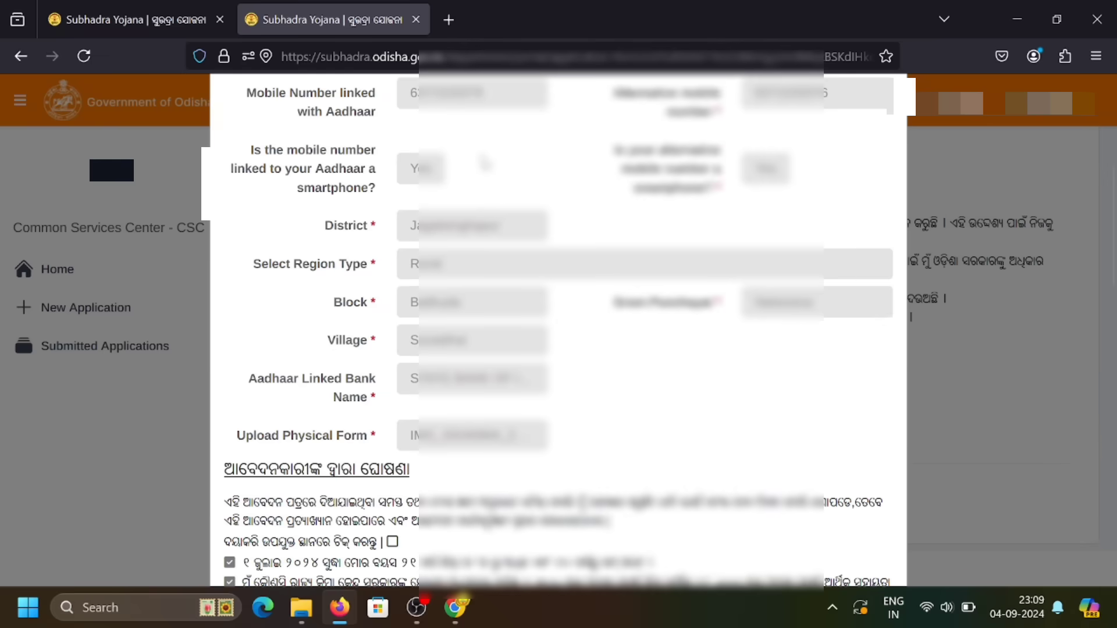
{"action": "scroll", "coordinate": [482, 162], "scroll_direction": "down", "scroll_amount": 4}
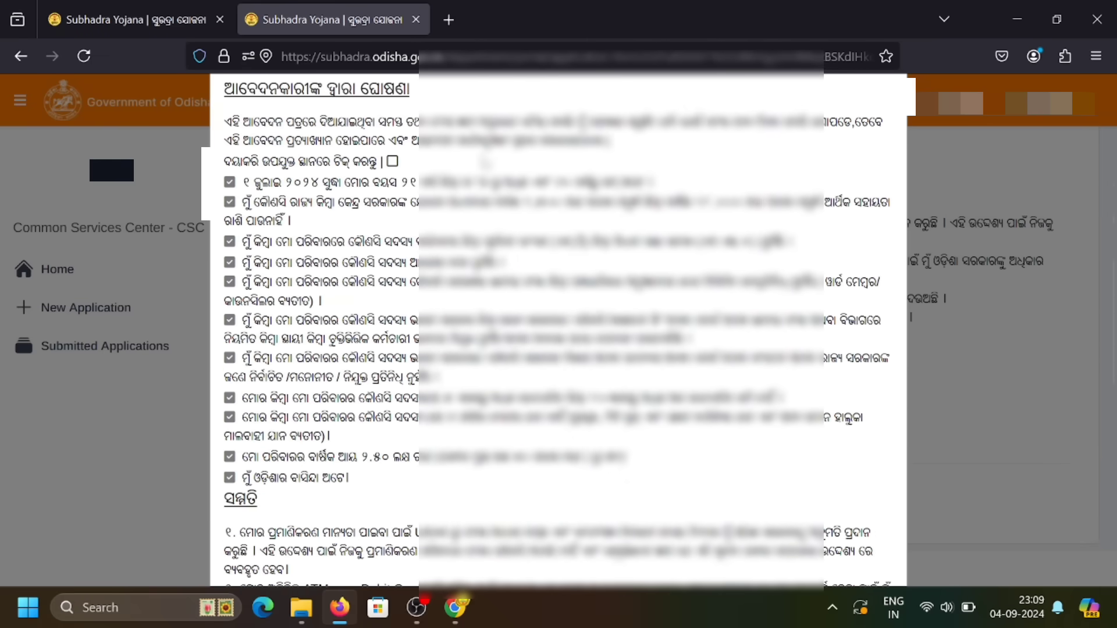
{"action": "scroll", "coordinate": [483, 161], "scroll_direction": "up", "scroll_amount": 15}
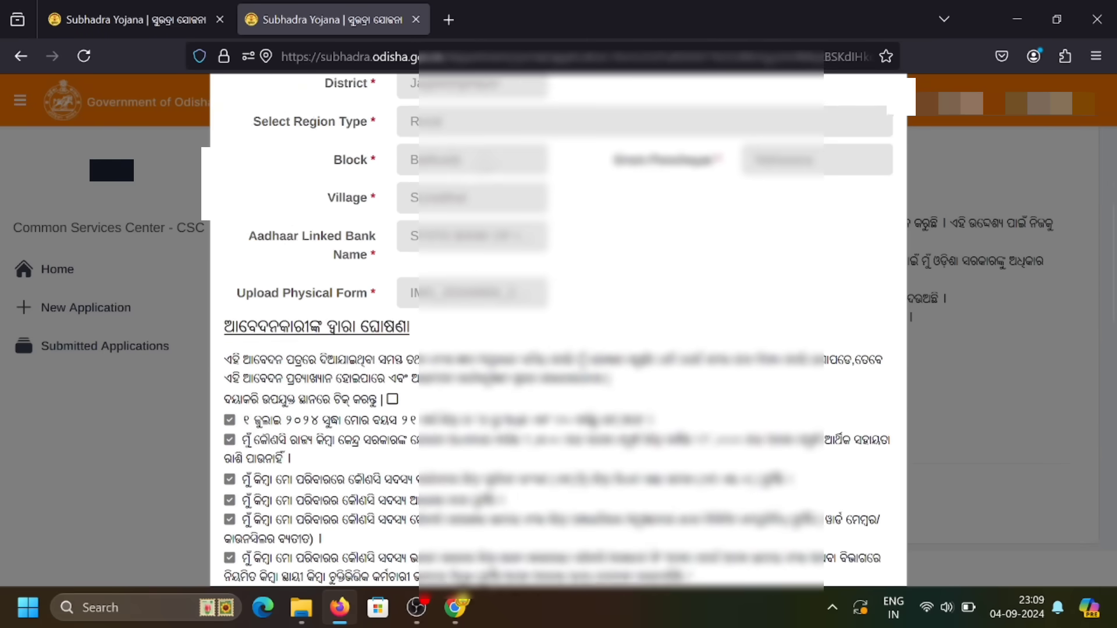
{"action": "scroll", "coordinate": [483, 162], "scroll_direction": "down", "scroll_amount": 3}
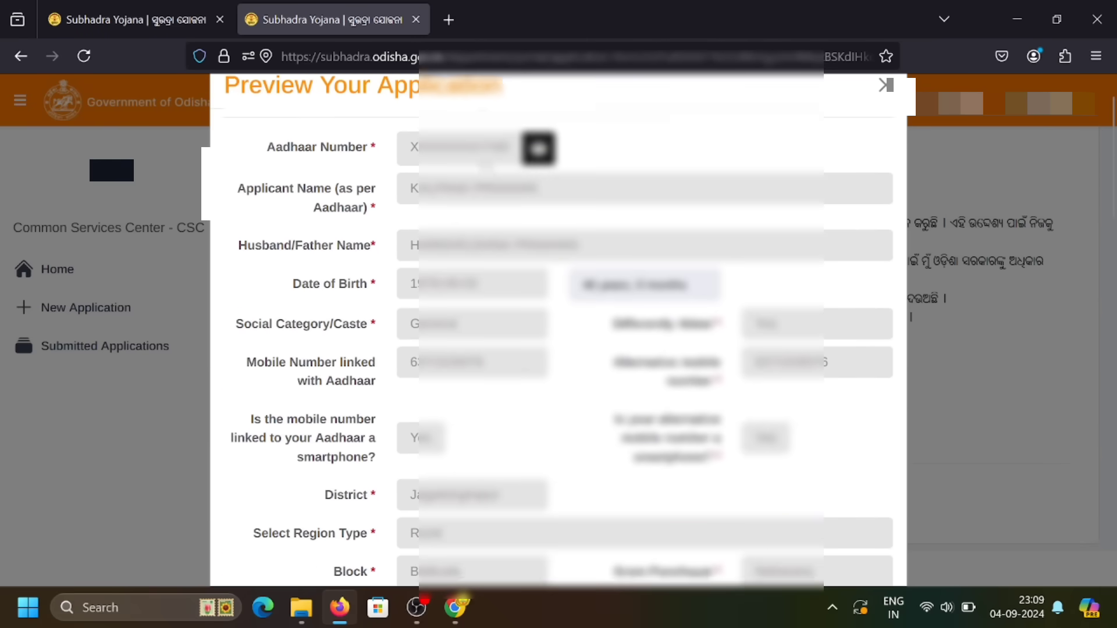
{"action": "scroll", "coordinate": [484, 163], "scroll_direction": "down", "scroll_amount": 5}
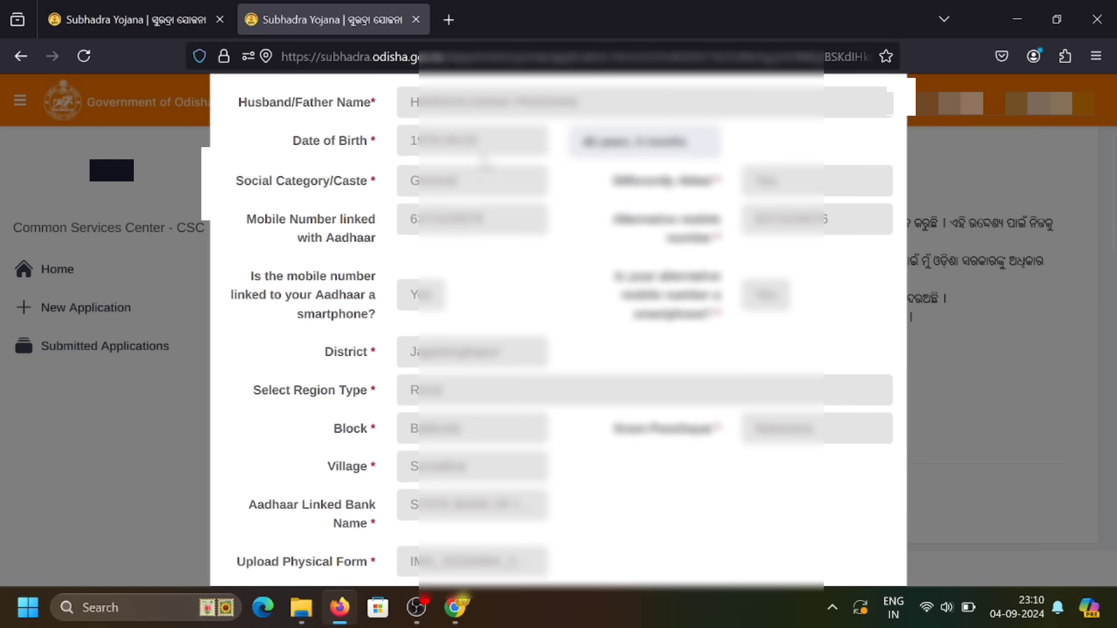
{"action": "scroll", "coordinate": [484, 162], "scroll_direction": "down", "scroll_amount": 7}
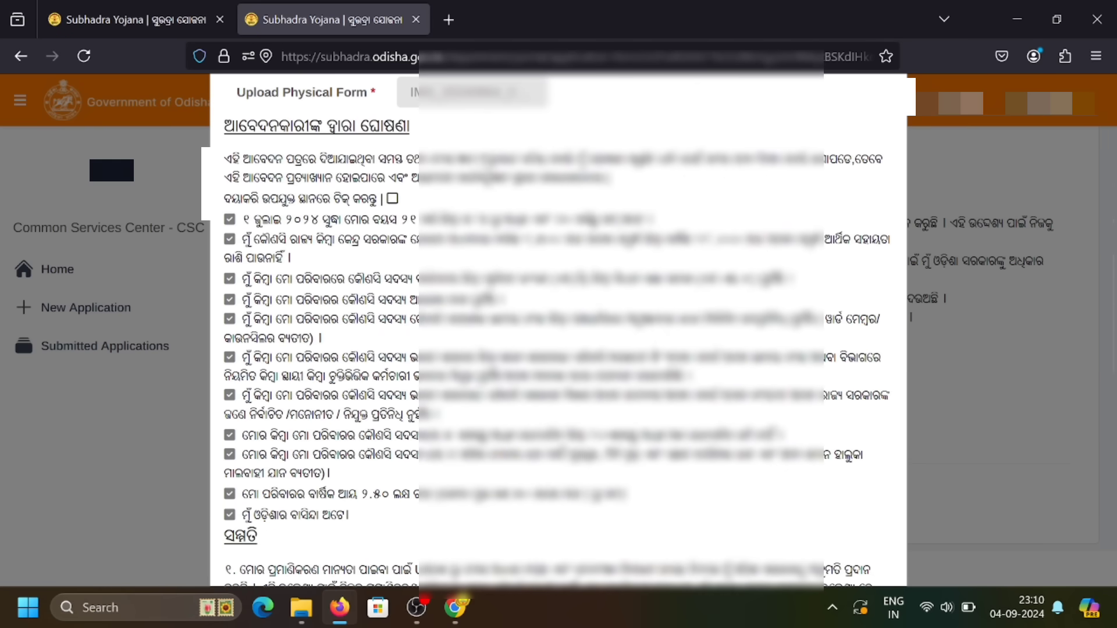
{"action": "scroll", "coordinate": [484, 163], "scroll_direction": "down", "scroll_amount": 1}
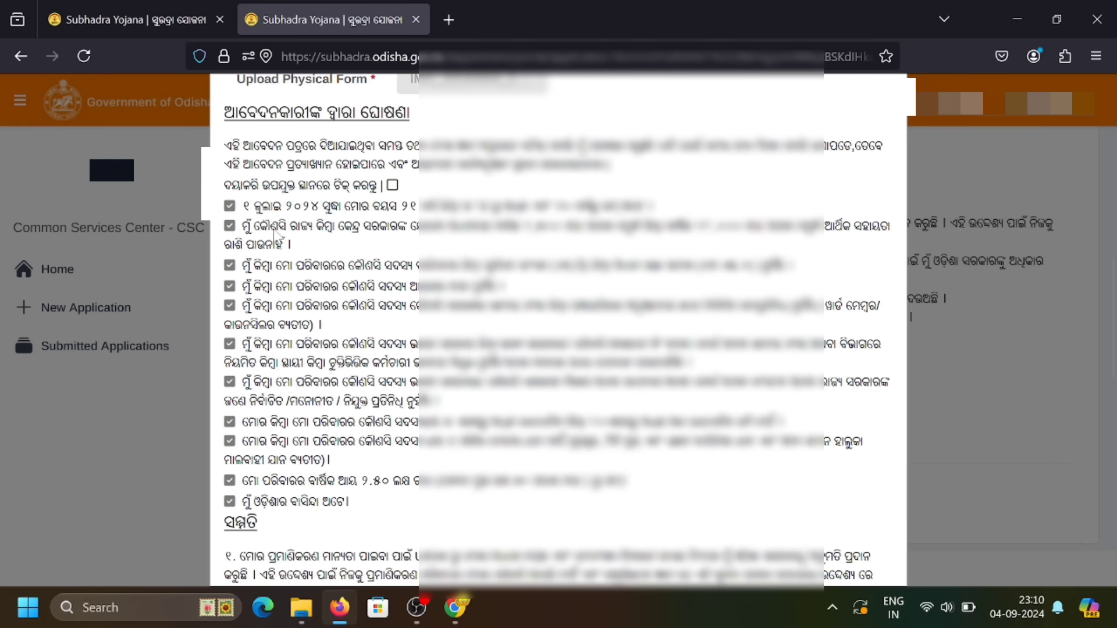
{"action": "scroll", "coordinate": [260, 285], "scroll_direction": "down", "scroll_amount": 6}
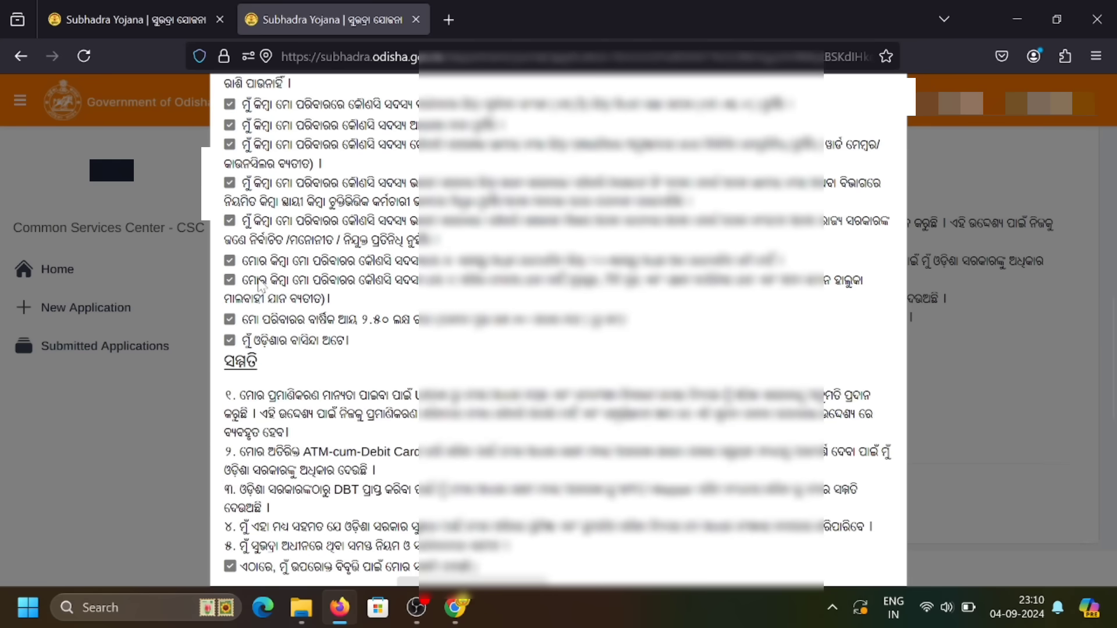
{"action": "scroll", "coordinate": [260, 285], "scroll_direction": "down", "scroll_amount": 5}
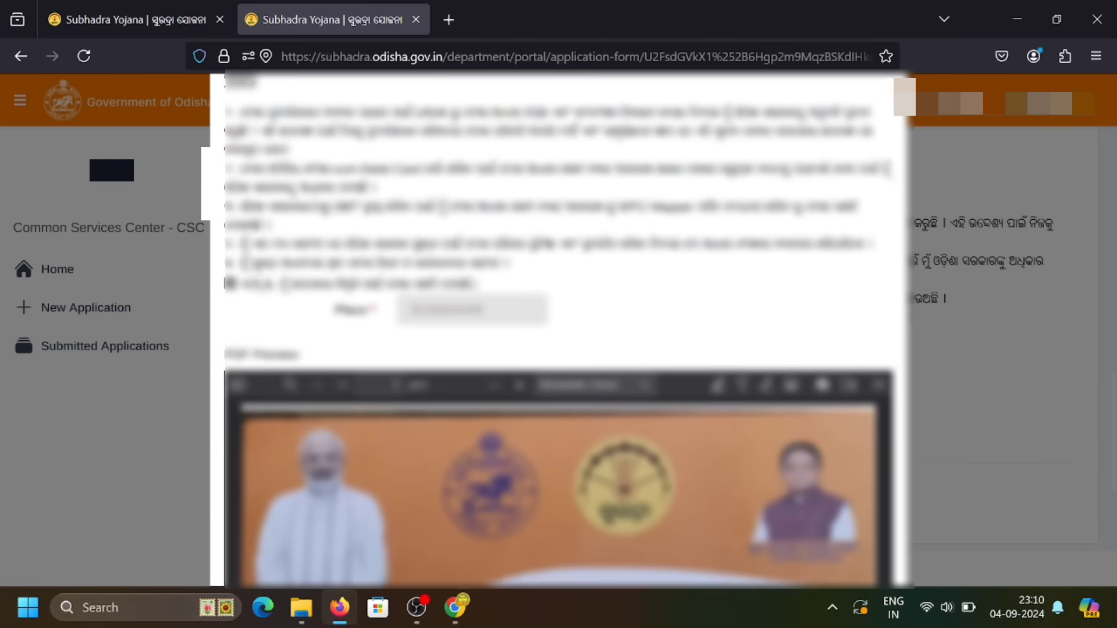
{"action": "scroll", "coordinate": [259, 285], "scroll_direction": "down", "scroll_amount": 3}
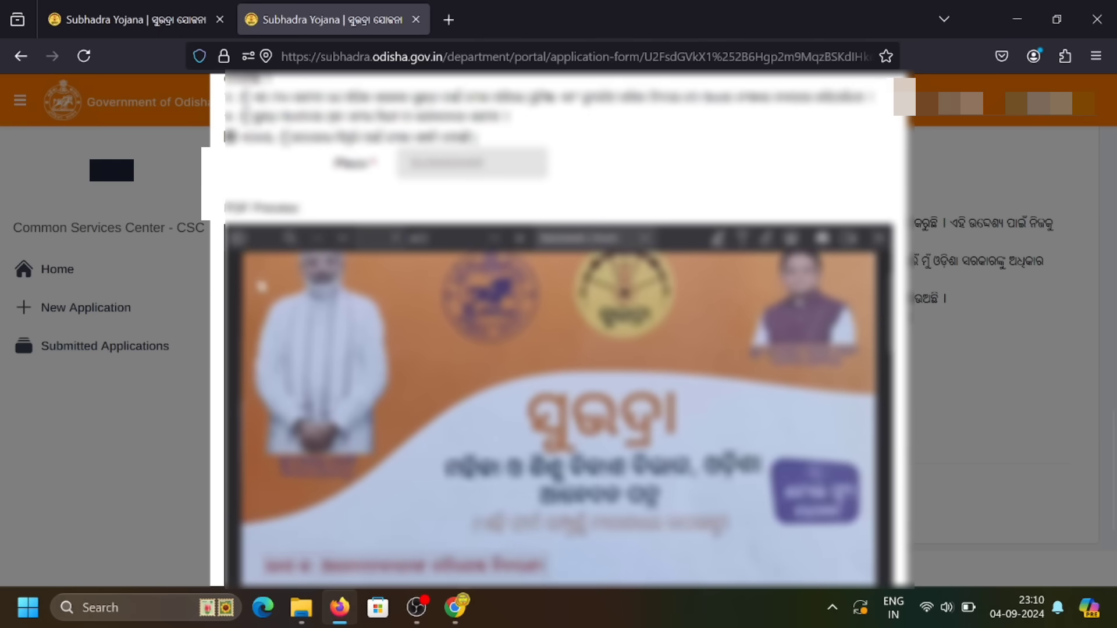
{"action": "scroll", "coordinate": [270, 353], "scroll_direction": "down", "scroll_amount": 4}
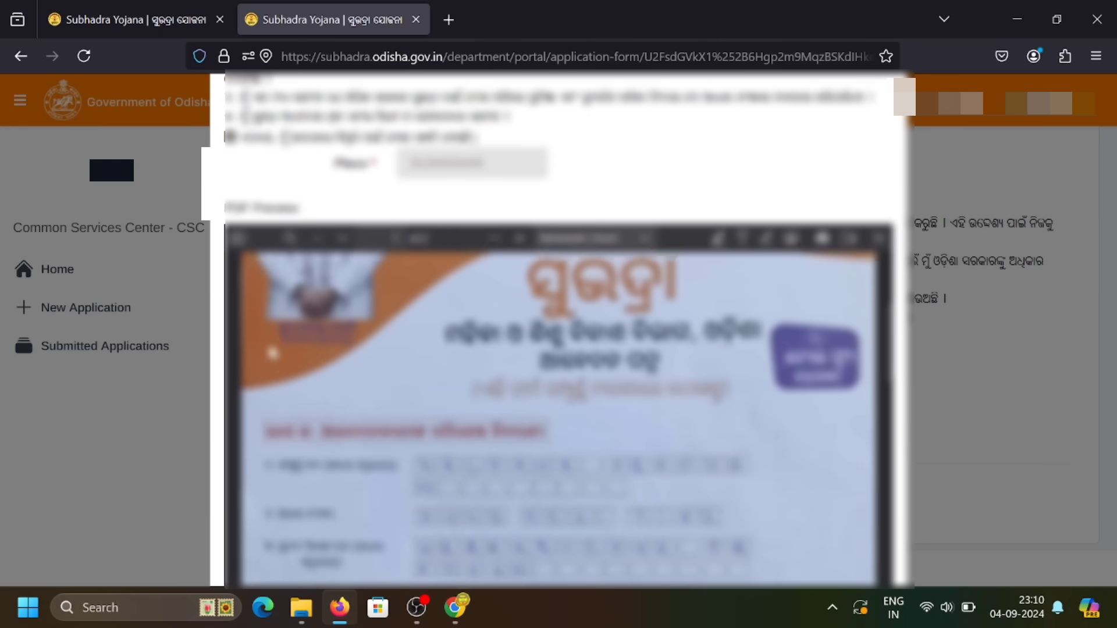
{"action": "scroll", "coordinate": [270, 353], "scroll_direction": "down", "scroll_amount": 8}
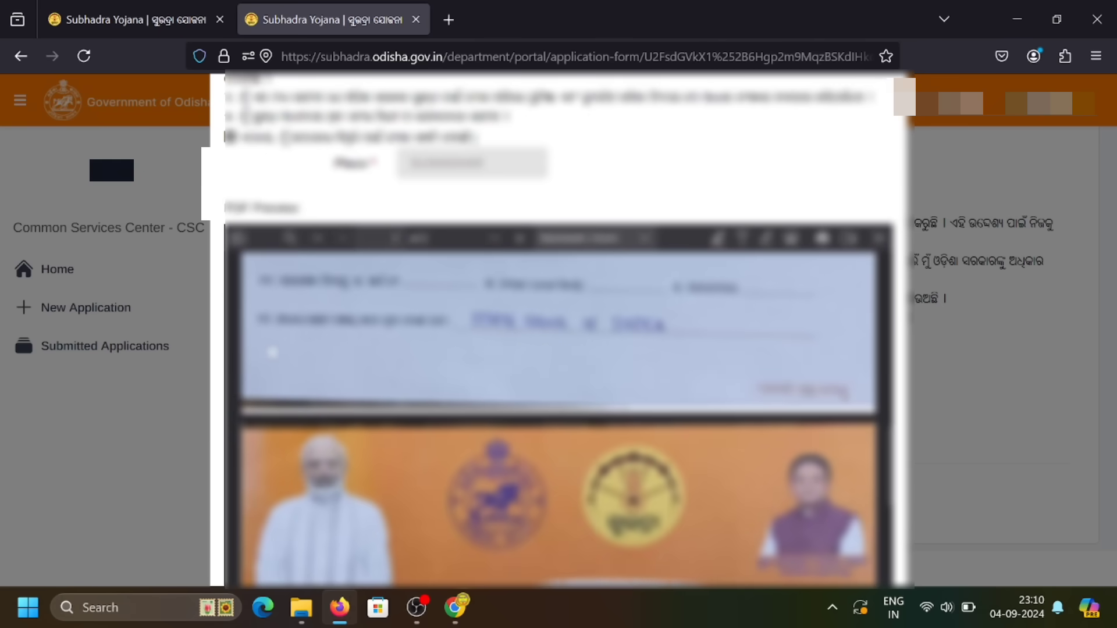
{"action": "scroll", "coordinate": [270, 353], "scroll_direction": "down", "scroll_amount": 10}
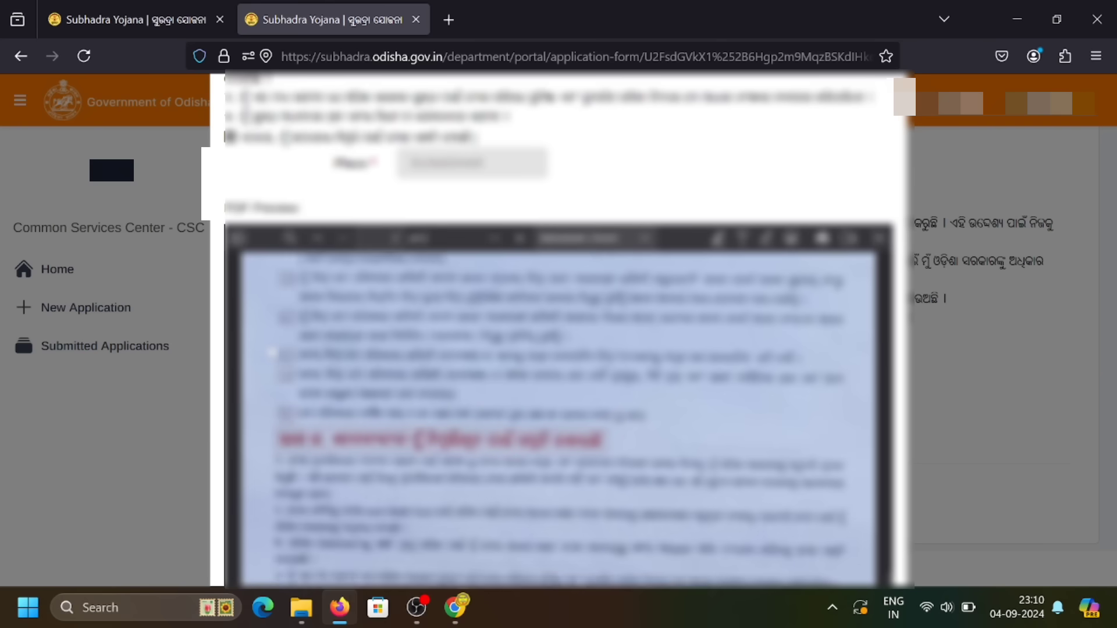
{"action": "scroll", "coordinate": [271, 352], "scroll_direction": "down", "scroll_amount": 1}
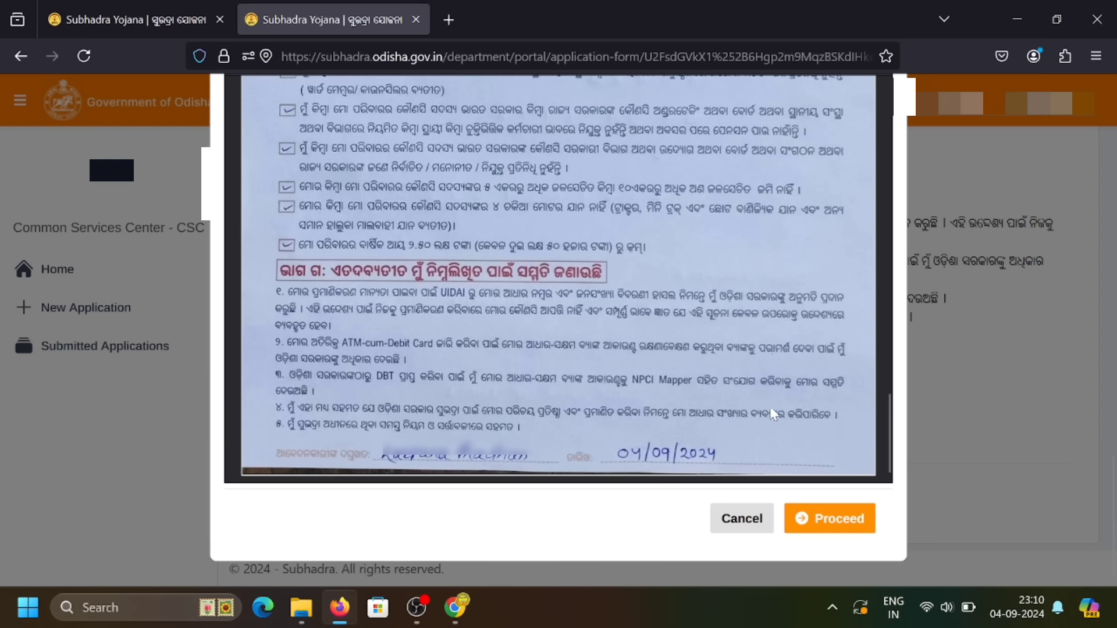
Proceed past the declaration, then highlight the Congratulations heading and the generated application number.
{"action": "left_click", "coordinate": [836, 523]}
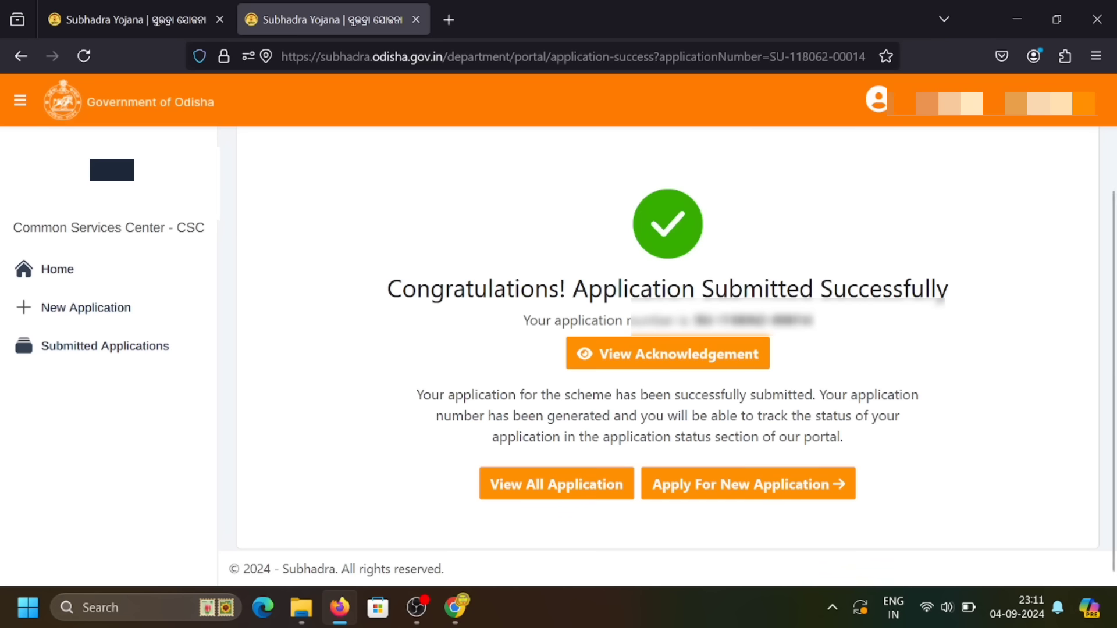
{"action": "left_click_drag", "start_coordinate": [387, 289], "coordinate": [877, 289]}
{"action": "left_click", "coordinate": [939, 301]}
{"action": "left_click_drag", "start_coordinate": [522, 321], "coordinate": [812, 321]}
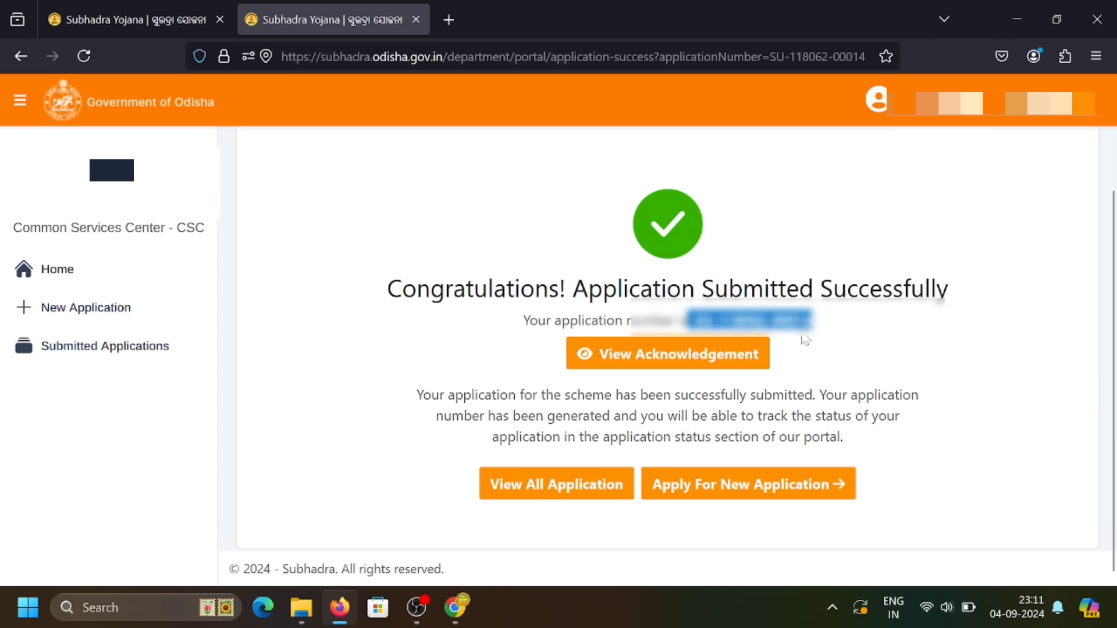
{"action": "left_click", "coordinate": [806, 341]}
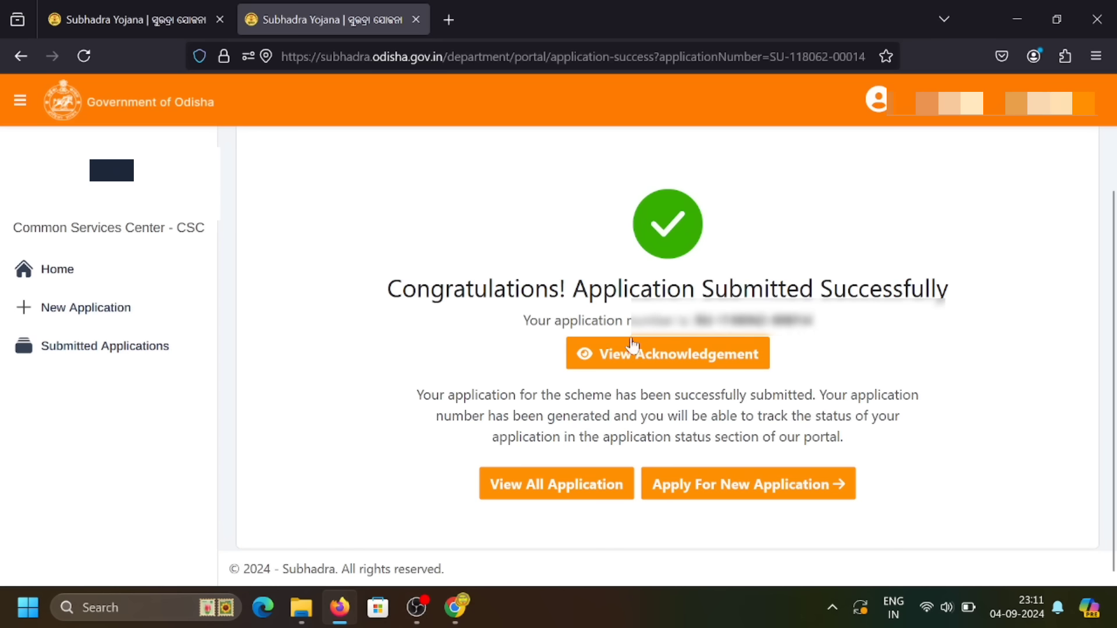
Open the acknowledgement receipt for the submitted application and scroll through it.
{"action": "left_click", "coordinate": [690, 361]}
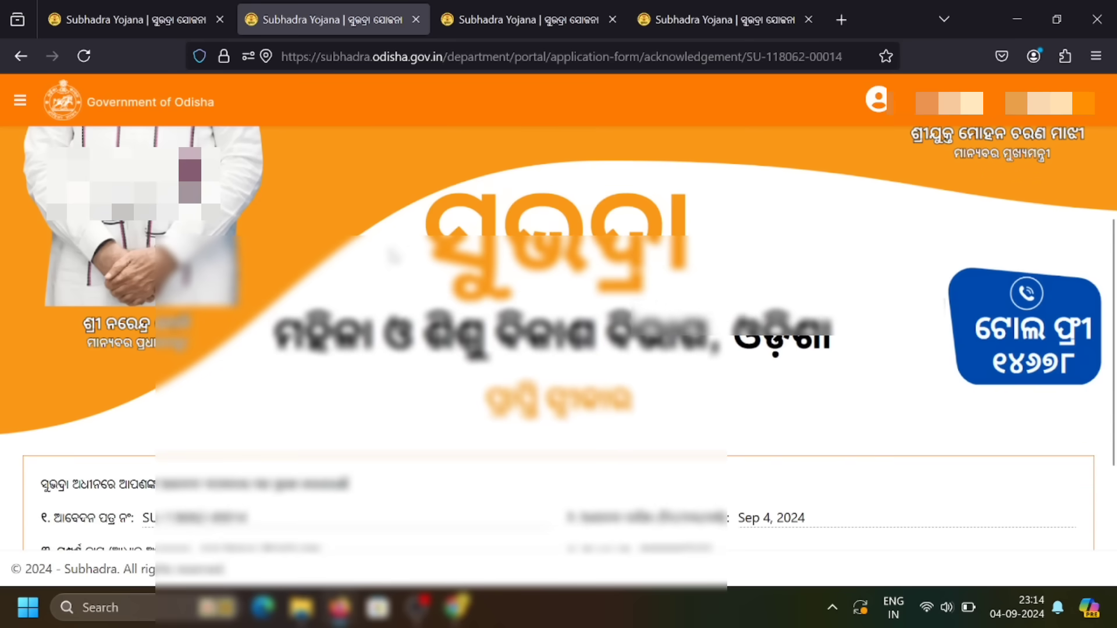
{"action": "scroll", "coordinate": [394, 256], "scroll_direction": "down", "scroll_amount": 2}
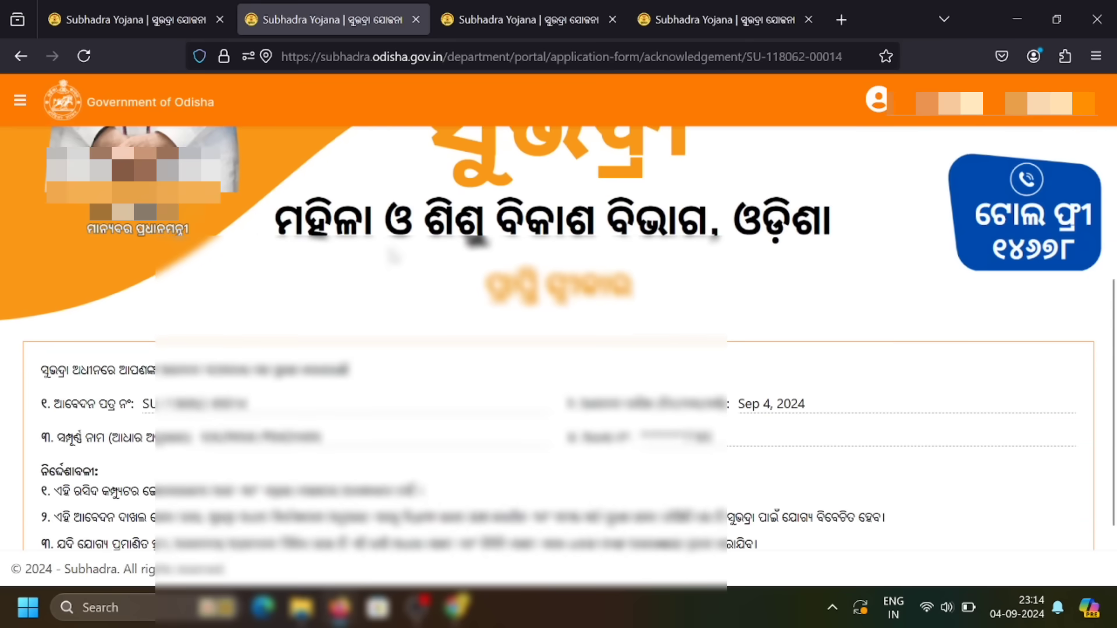
{"action": "scroll", "coordinate": [393, 256], "scroll_direction": "down", "scroll_amount": 1}
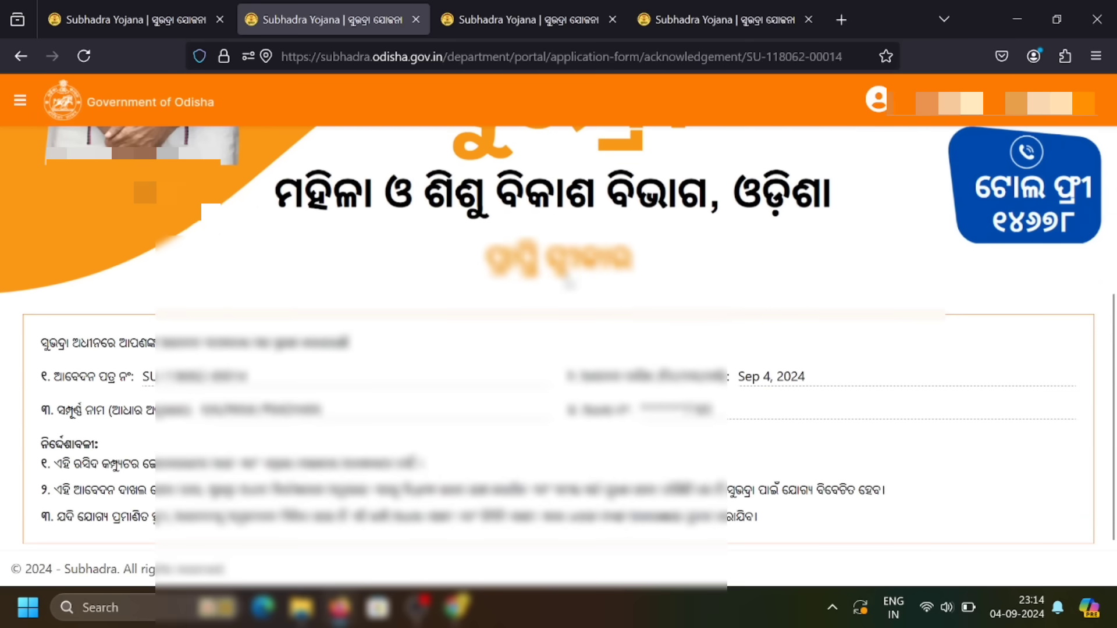
{"action": "scroll", "coordinate": [569, 283], "scroll_direction": "down", "scroll_amount": 1}
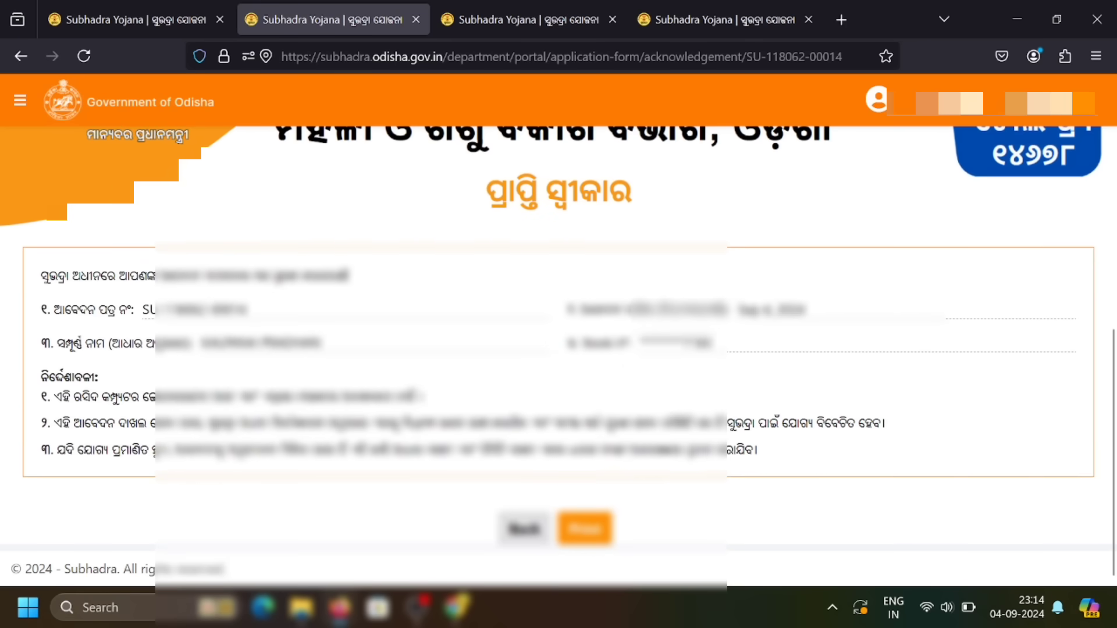
Highlight the application number, applicant's name and submission date on the receipt.
{"action": "left_click_drag", "start_coordinate": [141, 309], "coordinate": [251, 317]}
{"action": "left_click", "coordinate": [251, 317]}
{"action": "left_click_drag", "start_coordinate": [199, 342], "coordinate": [336, 351]}
{"action": "left_click", "coordinate": [336, 350]}
{"action": "left_click_drag", "start_coordinate": [738, 309], "coordinate": [715, 356]}
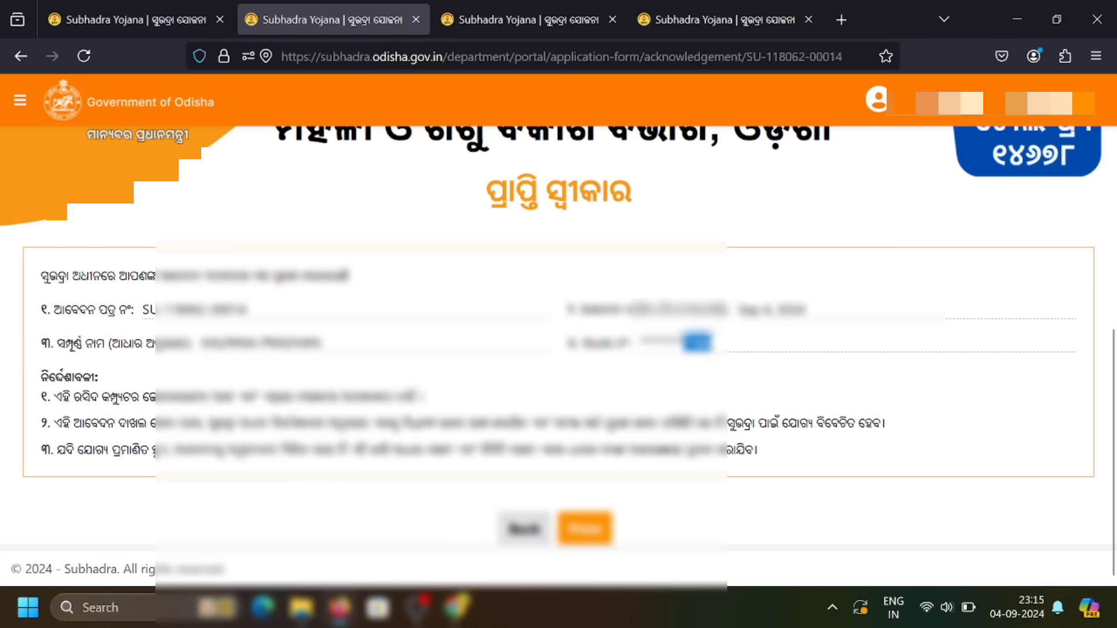
{"action": "left_click", "coordinate": [312, 369]}
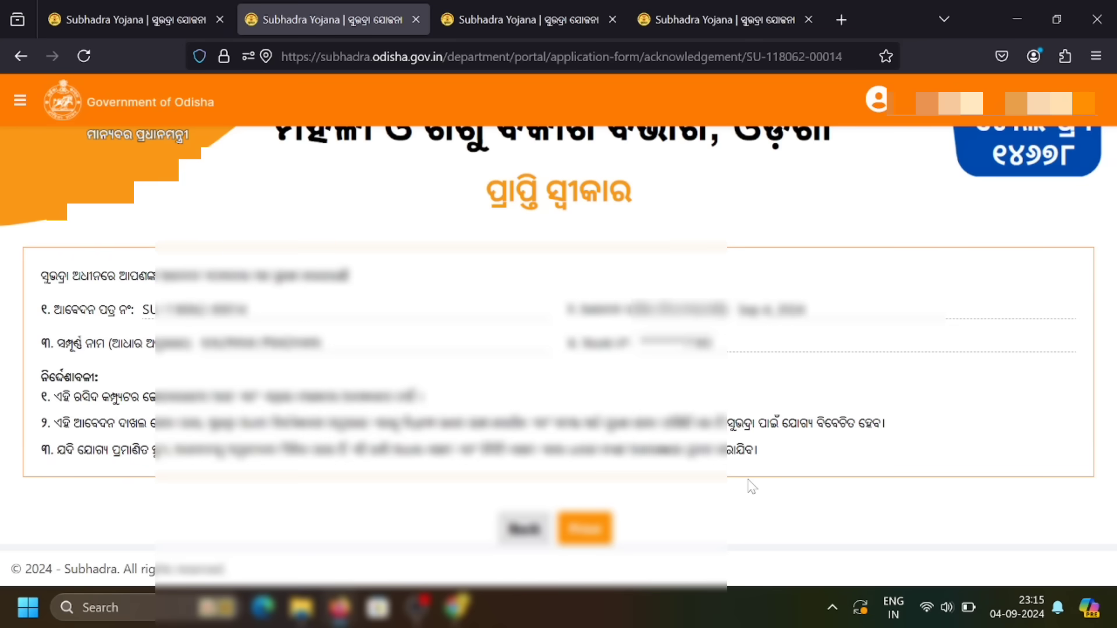
{"action": "scroll", "coordinate": [750, 485], "scroll_direction": "up", "scroll_amount": 3}
{"action": "scroll", "coordinate": [750, 484], "scroll_direction": "down", "scroll_amount": 3}
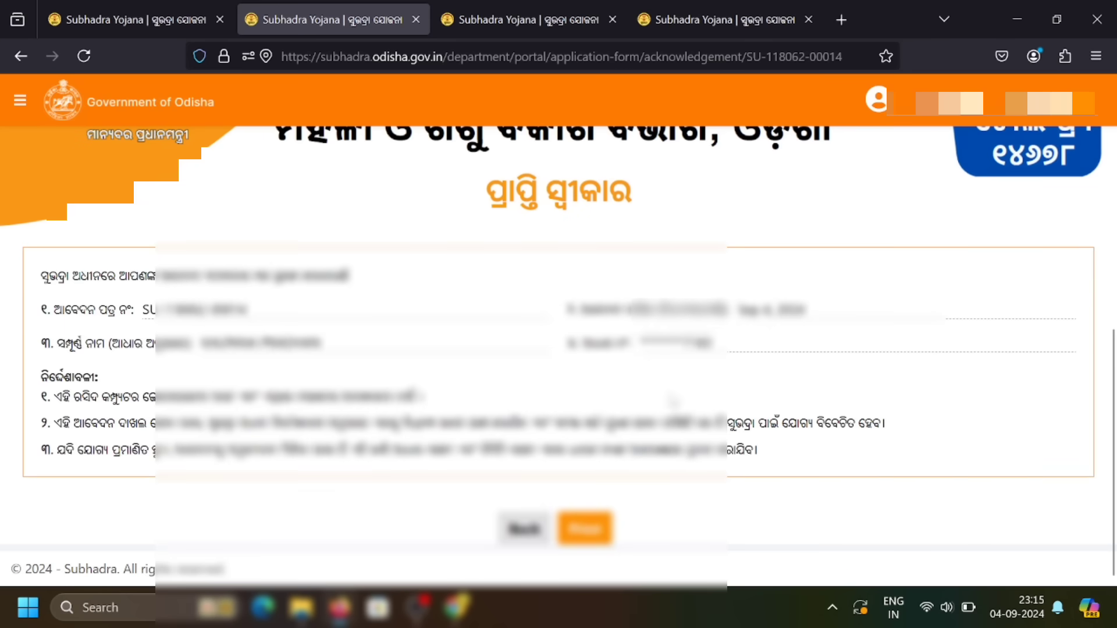
{"action": "scroll", "coordinate": [673, 401], "scroll_direction": "up", "scroll_amount": 3}
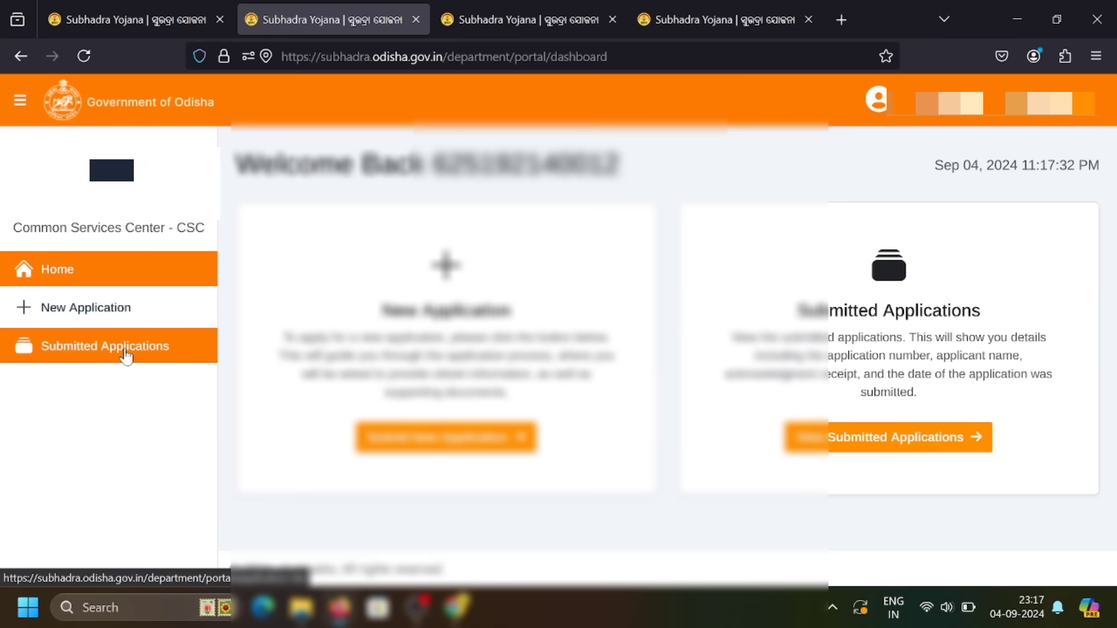
Open the Submitted Applications list, scroll to the right and highlight its Action column.
{"action": "left_click", "coordinate": [853, 437]}
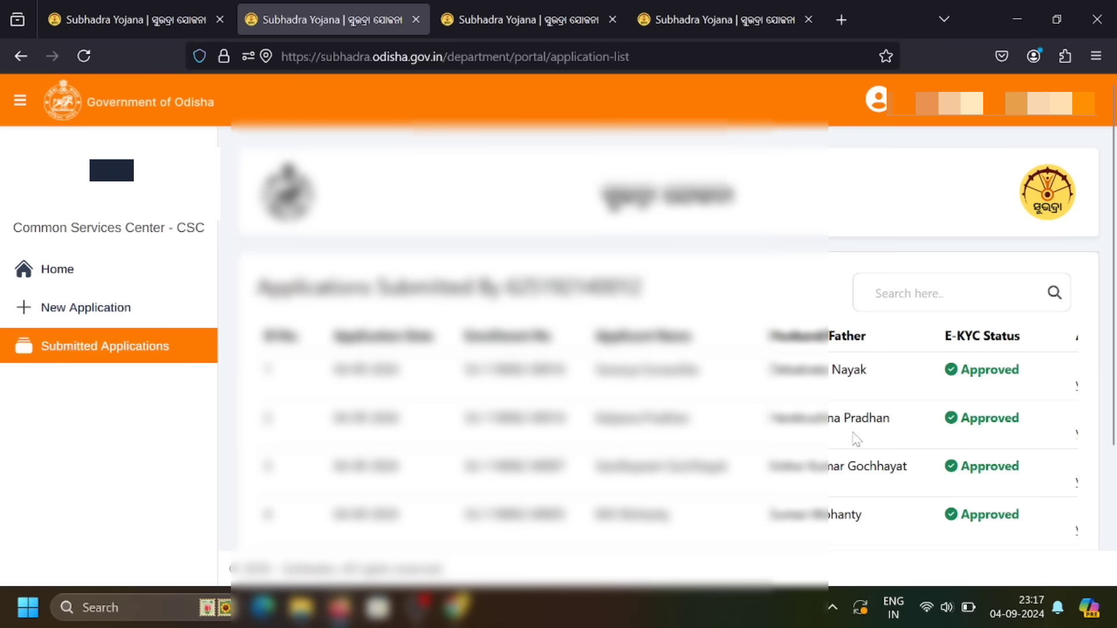
{"action": "scroll", "coordinate": [711, 372], "scroll_direction": "down", "scroll_amount": 2}
{"action": "scroll", "coordinate": [711, 373], "scroll_direction": "down", "scroll_amount": 3}
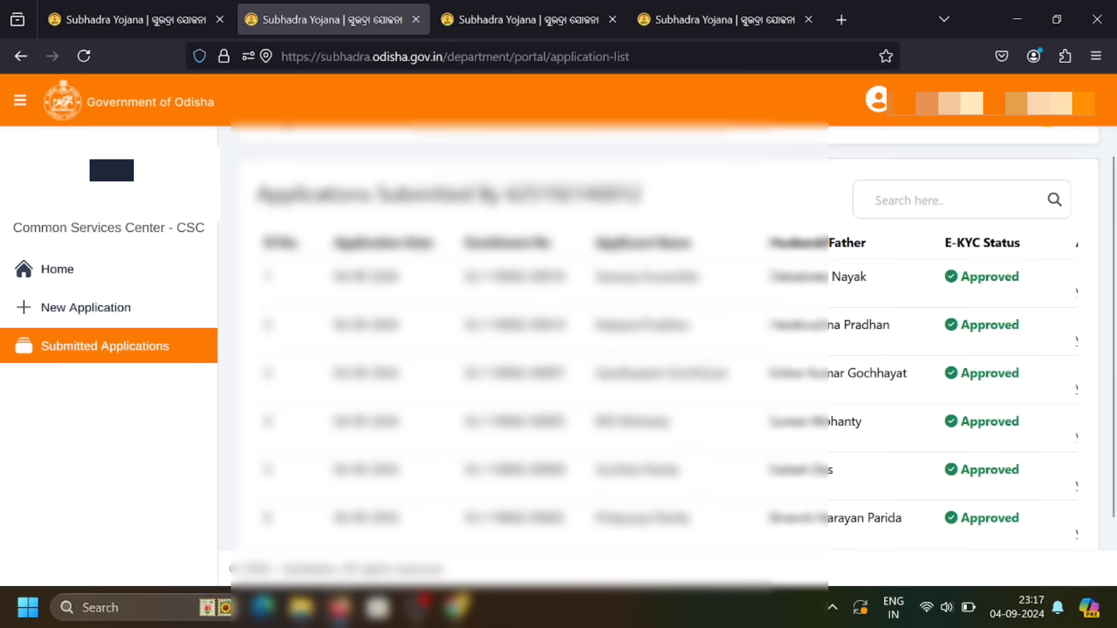
{"action": "scroll", "coordinate": [711, 372], "scroll_direction": "down", "scroll_amount": 1}
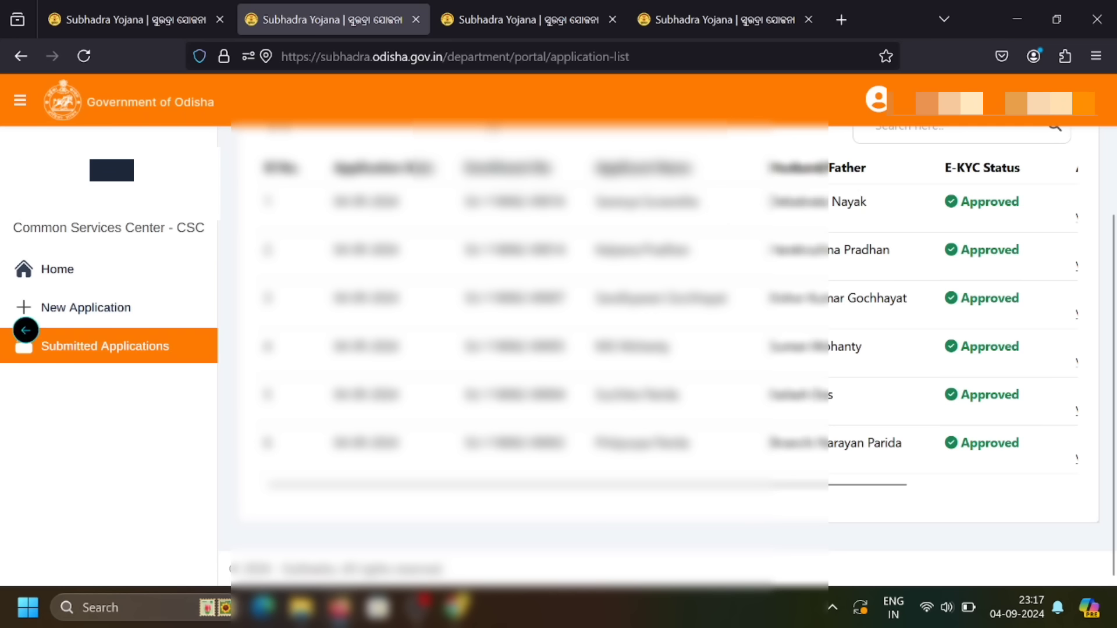
{"action": "scroll", "coordinate": [1063, 215], "scroll_direction": "right", "scroll_amount": 3}
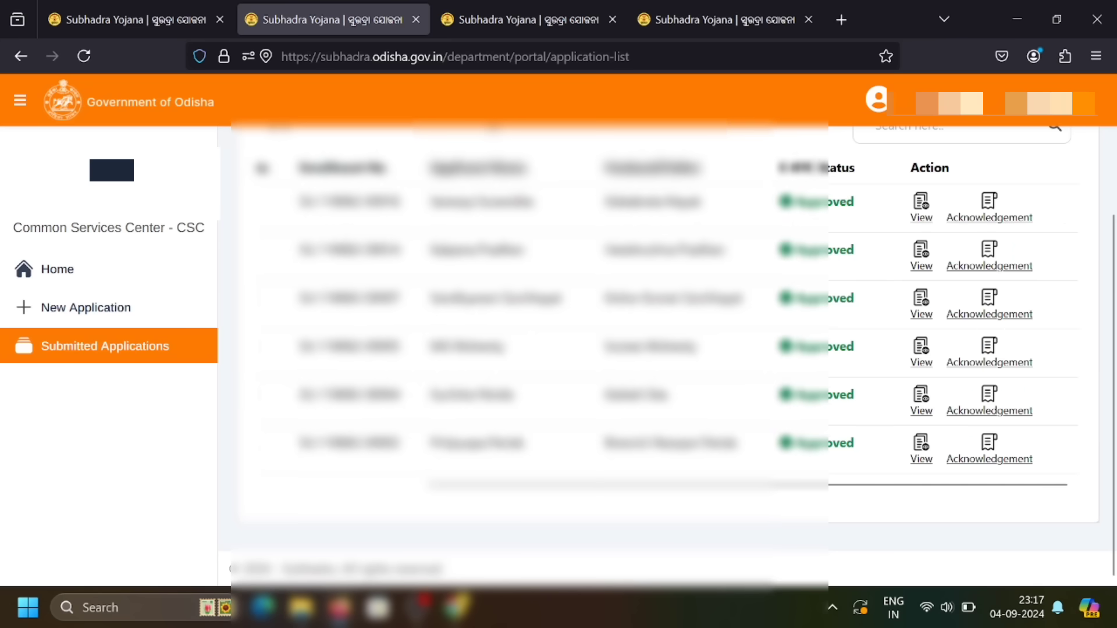
{"action": "left_click_drag", "start_coordinate": [909, 168], "coordinate": [966, 181]}
{"action": "left_click", "coordinate": [967, 182]}
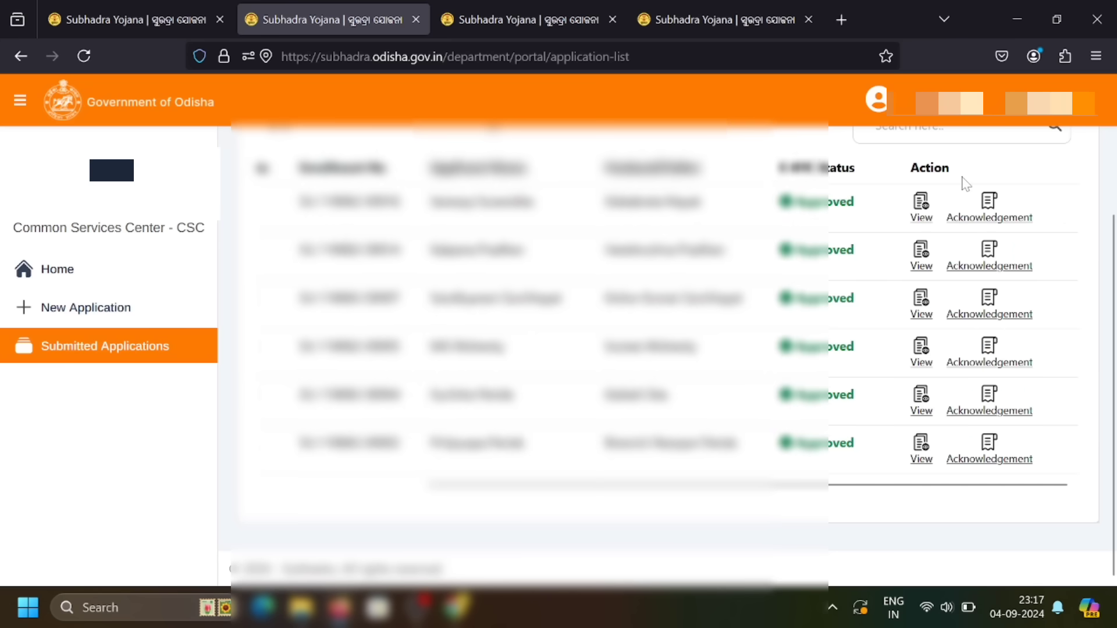
Open the acknowledgement receipt of the second listed application and scroll through it.
{"action": "left_click", "coordinate": [989, 265]}
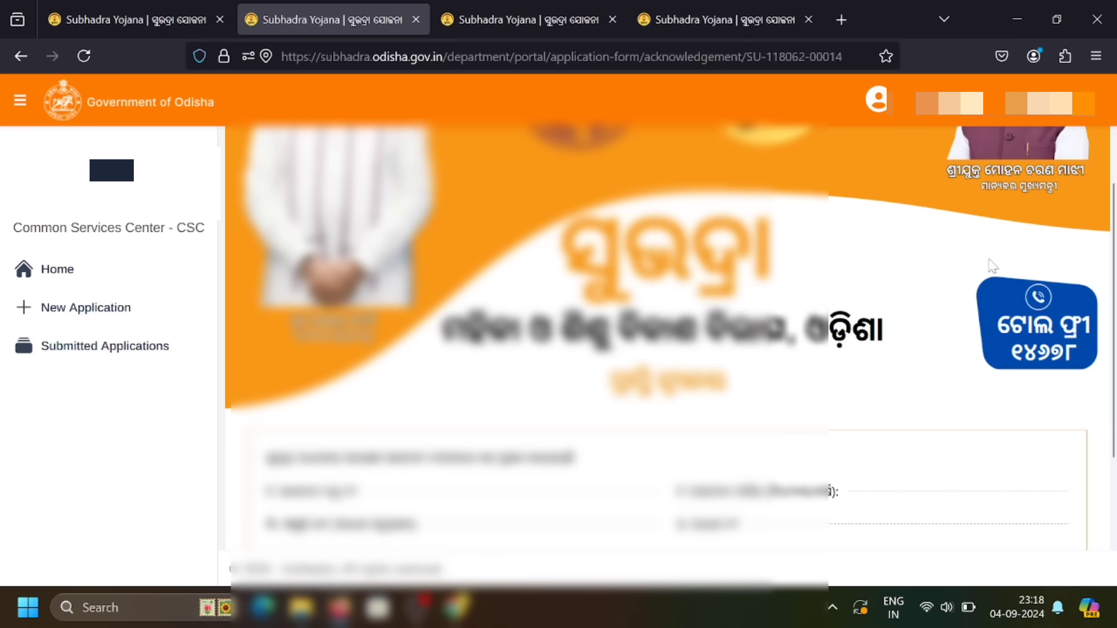
{"action": "scroll", "coordinate": [830, 491], "scroll_direction": "up", "scroll_amount": 3}
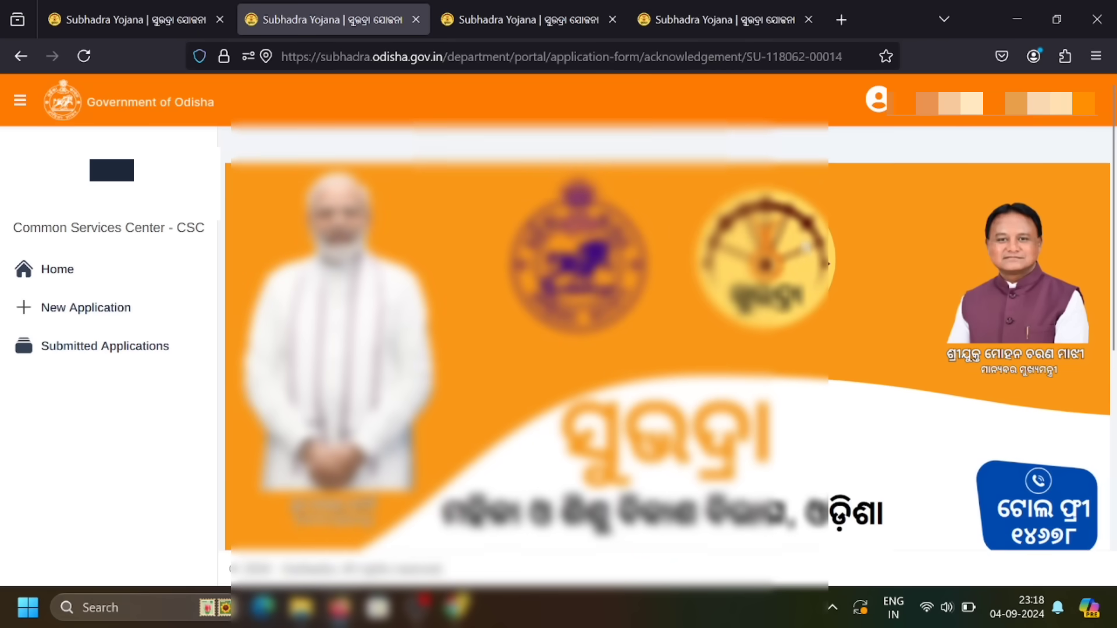
{"action": "scroll", "coordinate": [669, 344], "scroll_direction": "down", "scroll_amount": 1}
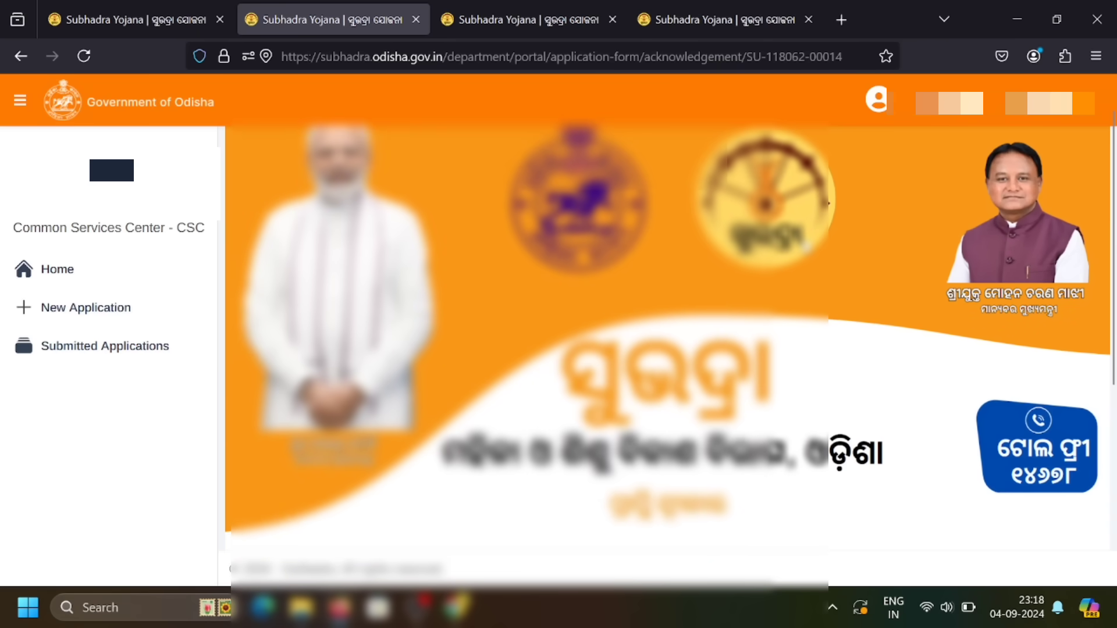
{"action": "scroll", "coordinate": [828, 203], "scroll_direction": "down", "scroll_amount": 5}
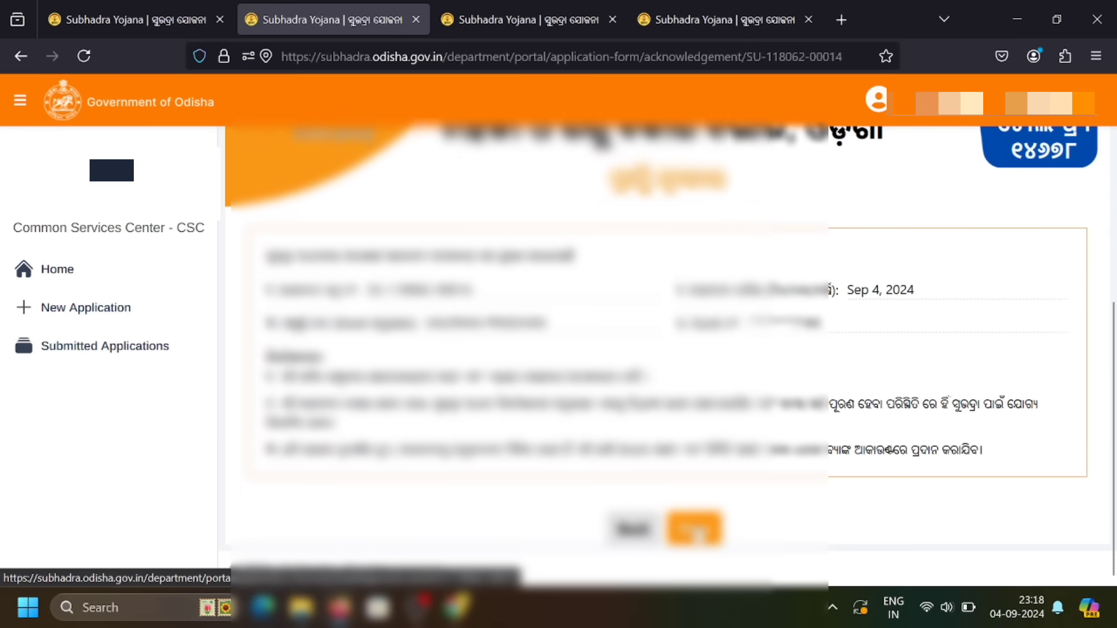
Open the printable acknowledgement receipt in a new tab and scroll through it.
{"action": "left_click", "coordinate": [696, 530]}
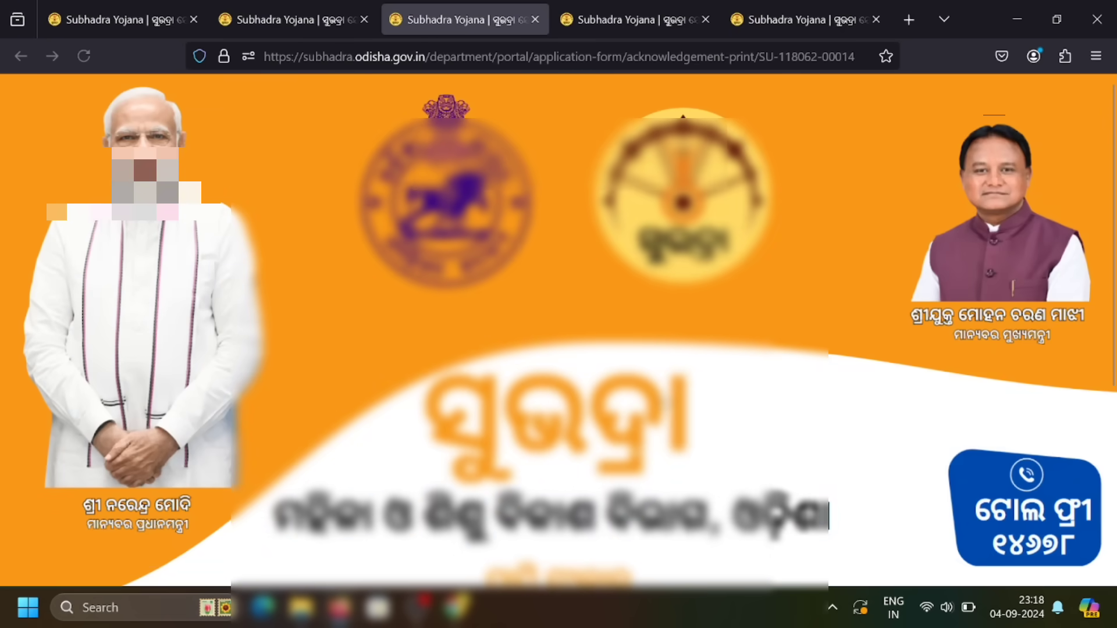
{"action": "scroll", "coordinate": [558, 330], "scroll_direction": "down", "scroll_amount": 5}
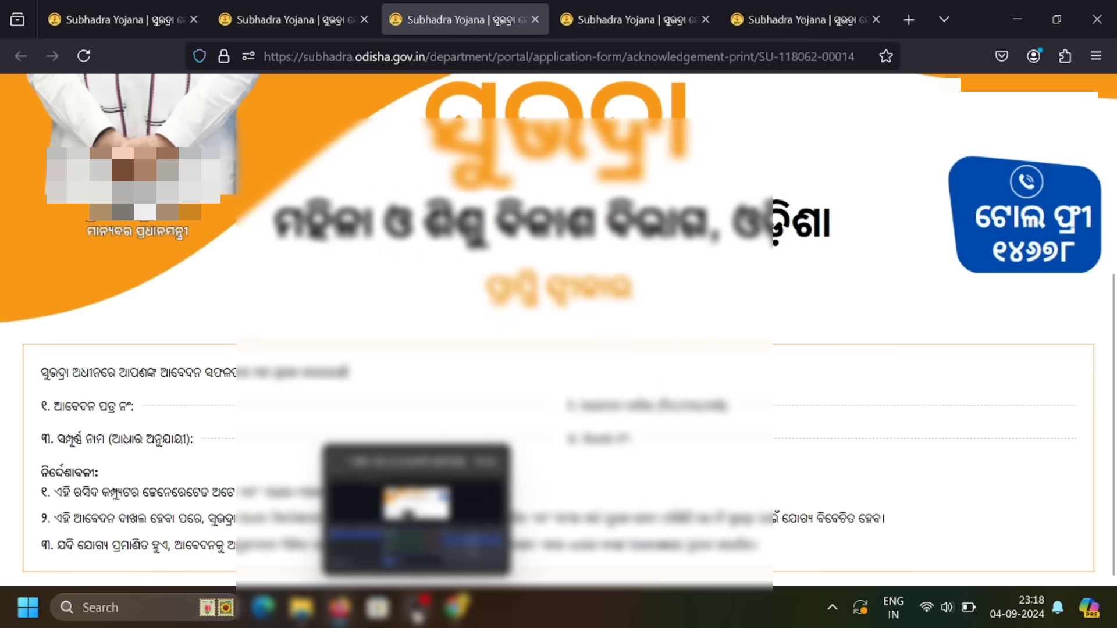
{"action": "left_click", "coordinate": [416, 607]}
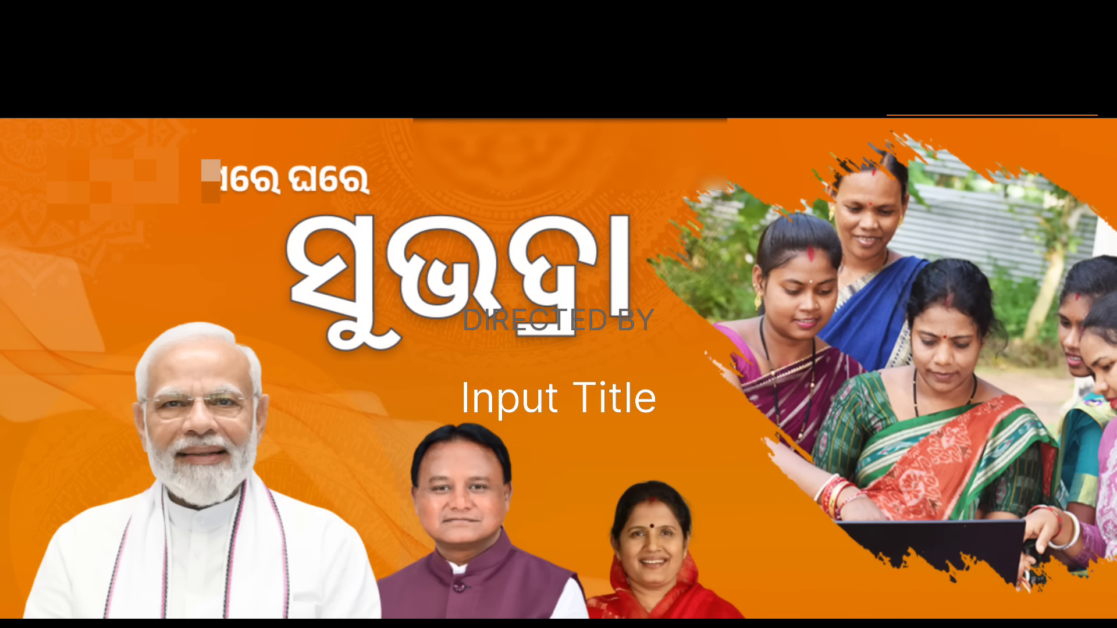